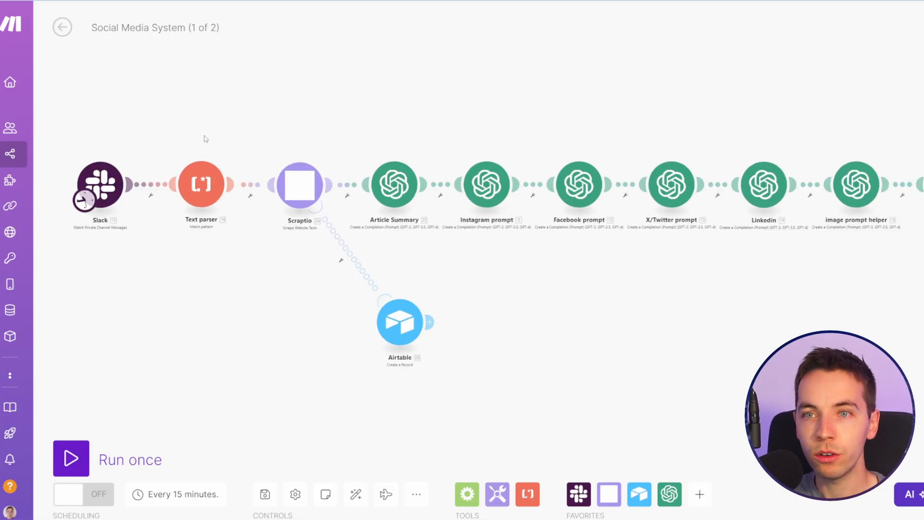
Step: Open the blueprint import dialog for the Social Media System (1 of 2) scenario, and close it without choosing a file
left_click_drag(204, 139, 211, 145)
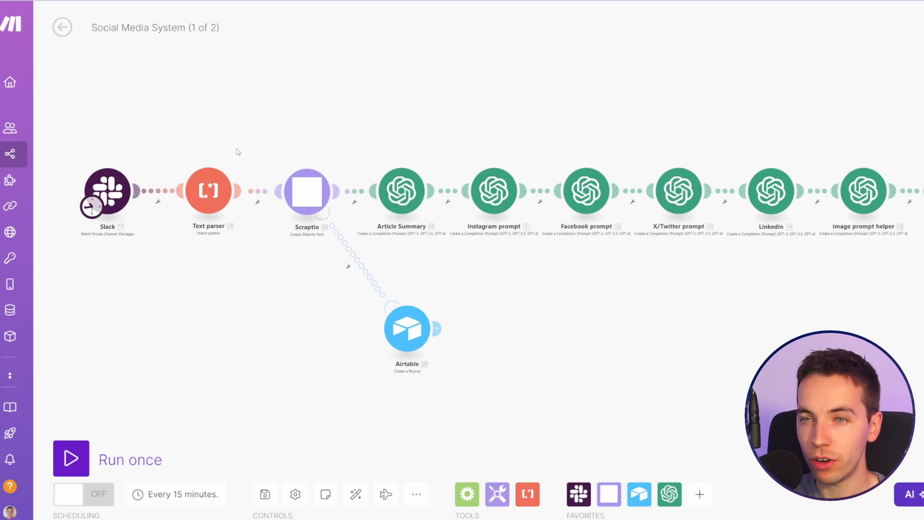
left_click_drag(288, 146, 226, 140)
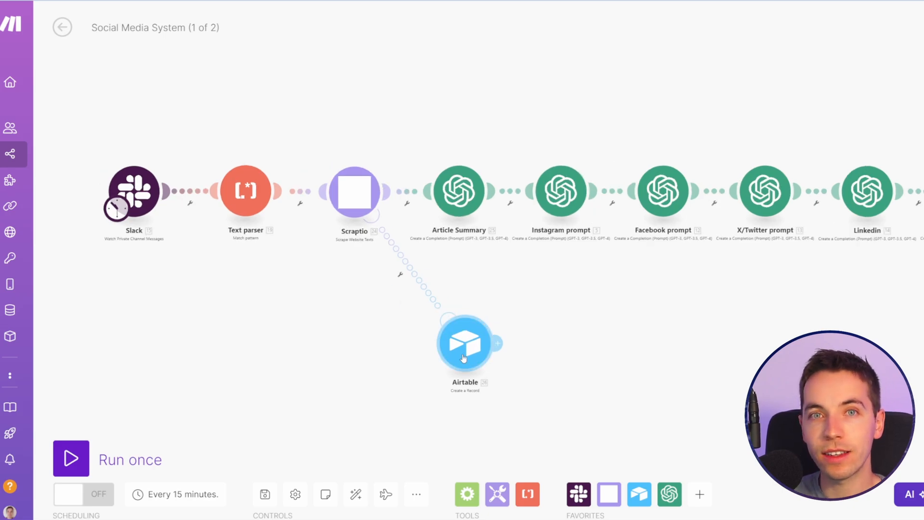
left_click(417, 494)
left_click(406, 443)
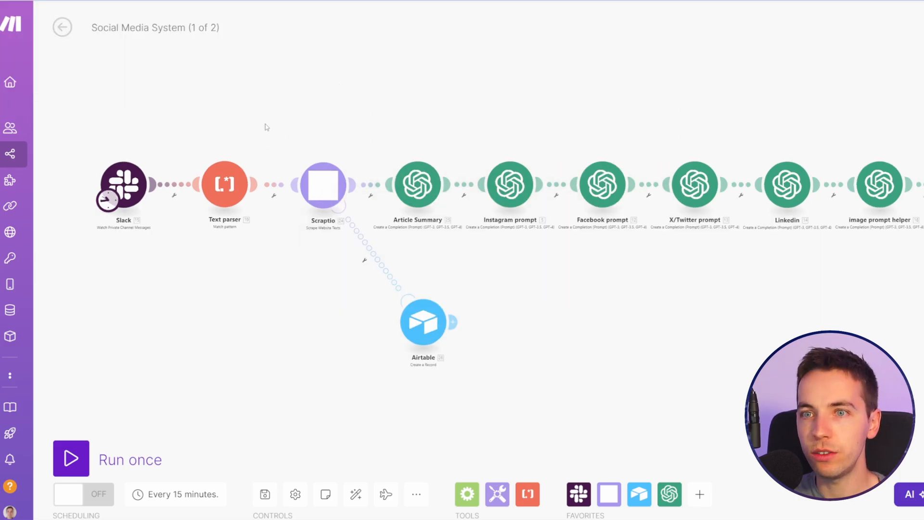
left_click_drag(267, 126, 258, 113)
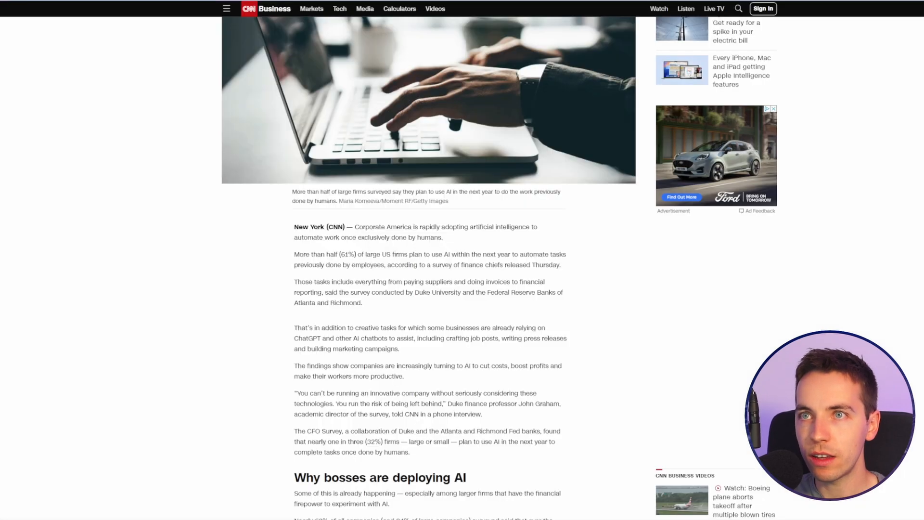
Step: Read through the CNN Business article about large US firms using AI to automate work
scroll(188, 128, "down", 2)
scroll(187, 128, "down", 2)
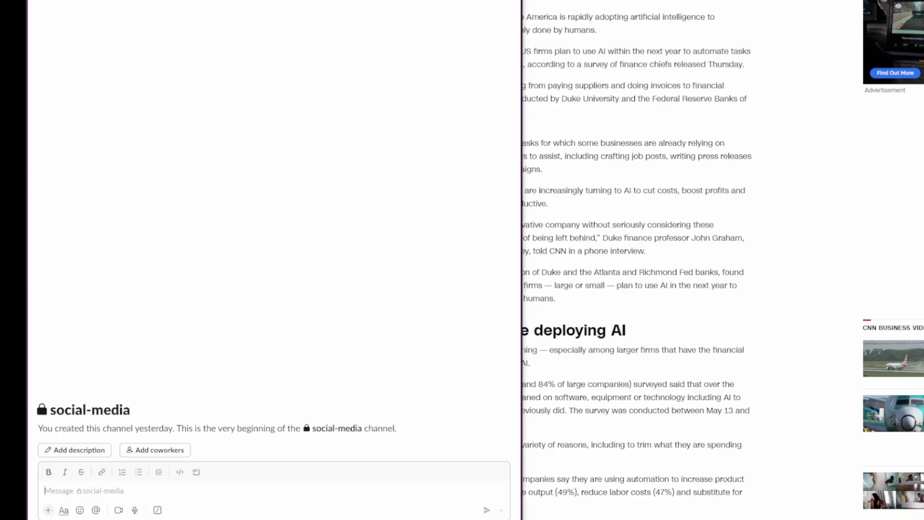
type("https://edition.cnn.com/2023/06/22/business/ai-take-workers-replacing-tasks/index.html")
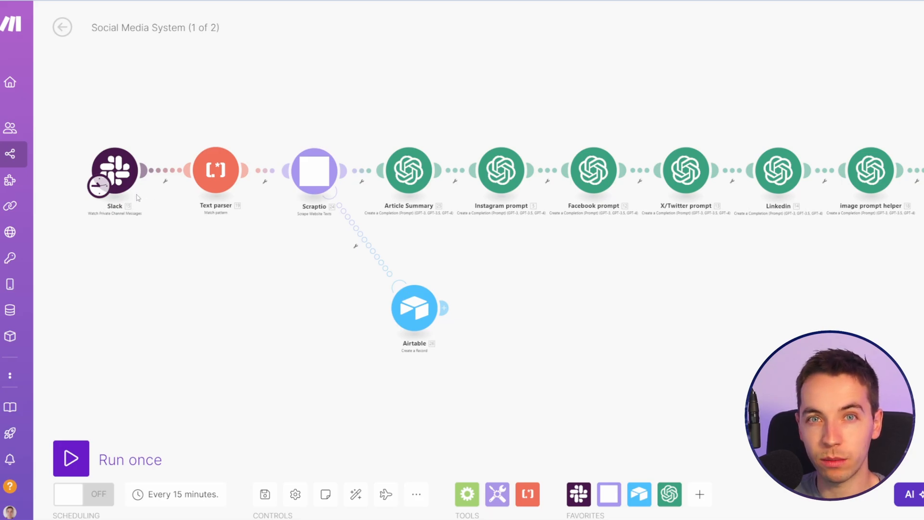
Step: Discard the http module search and delete the empty module placed above the scenario chain
scroll(152, 189, "up", 2)
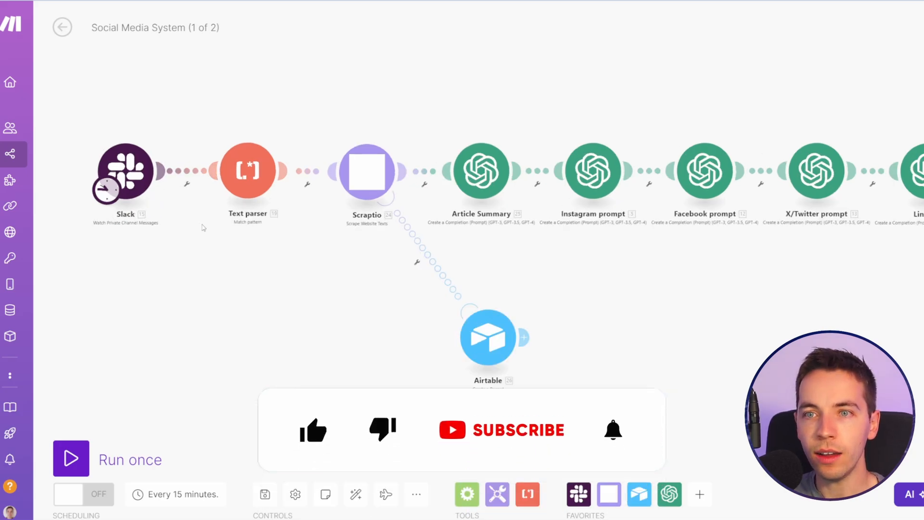
left_click_drag(202, 224, 185, 231)
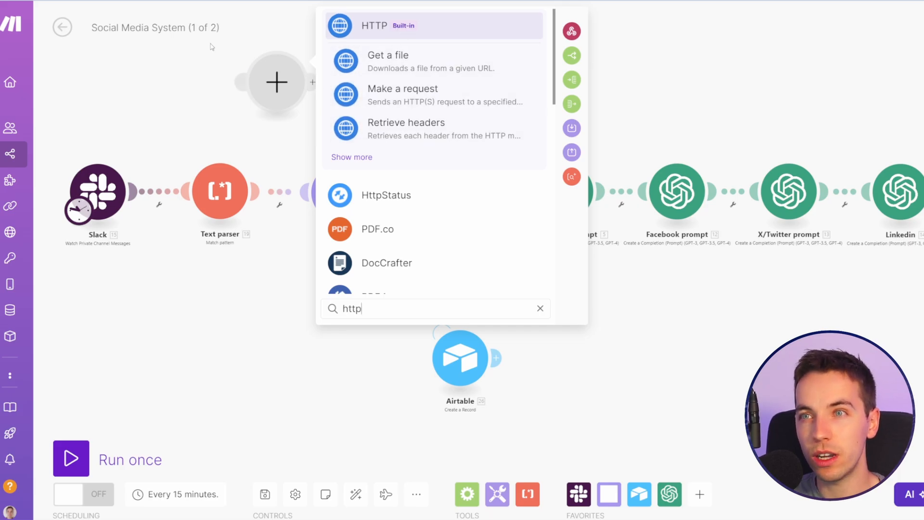
left_click(273, 74)
right_click(271, 72)
left_click(319, 100)
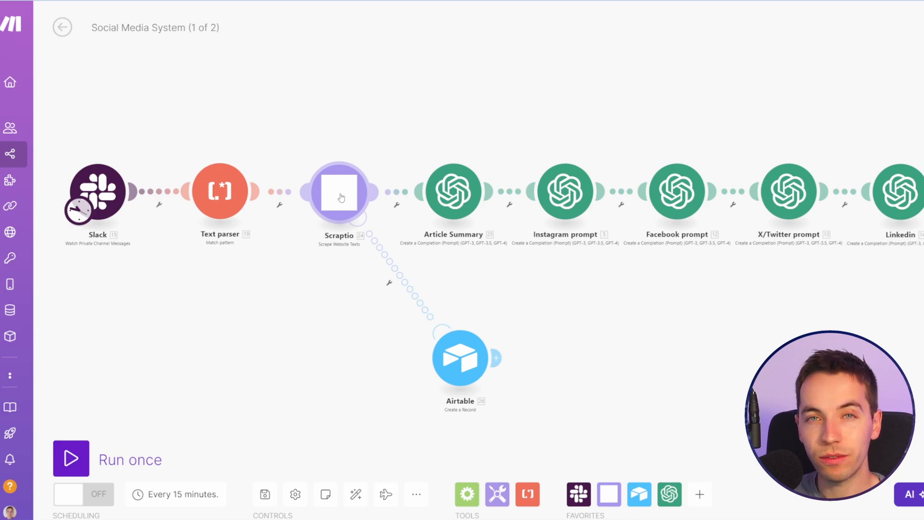
Step: Examine the start of the scenario, from the Slack trigger and Text parser to Scraptio and its Airtable error branch
left_click_drag(346, 306, 310, 290)
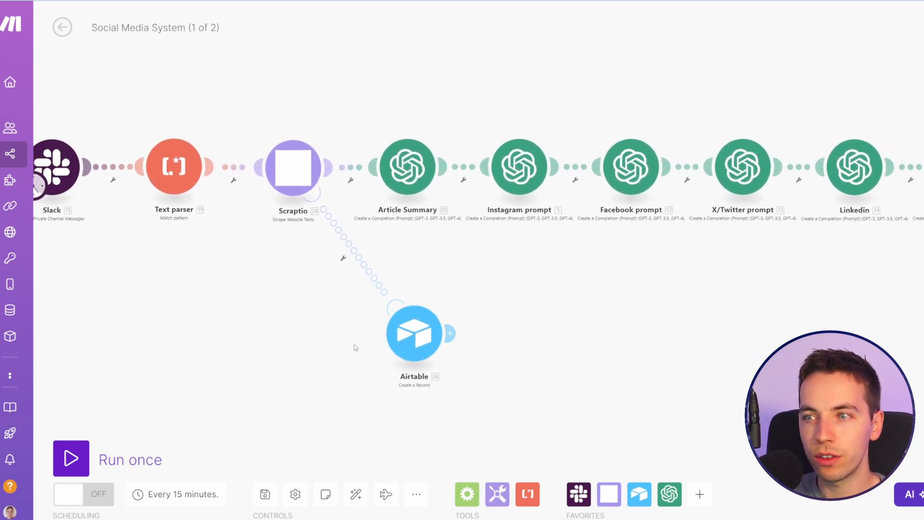
left_click_drag(304, 331, 245, 356)
left_click_drag(262, 301, 298, 303)
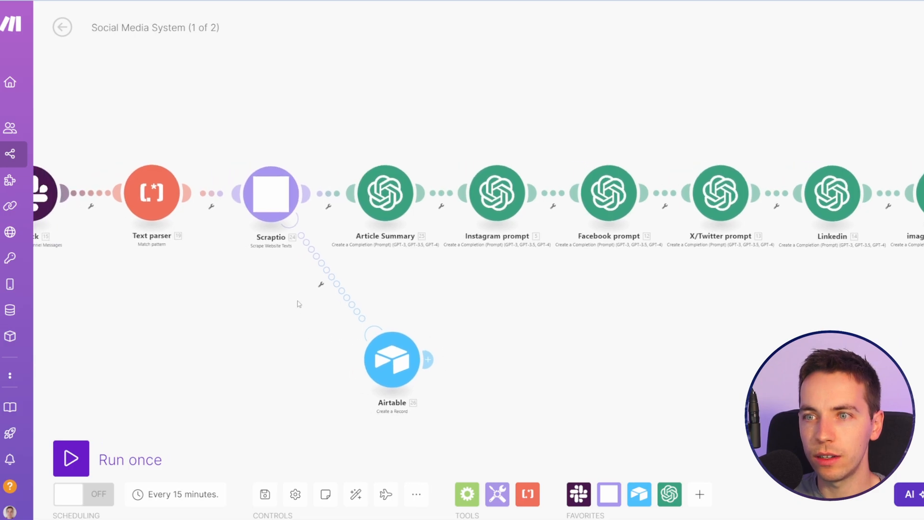
left_click_drag(204, 260, 272, 249)
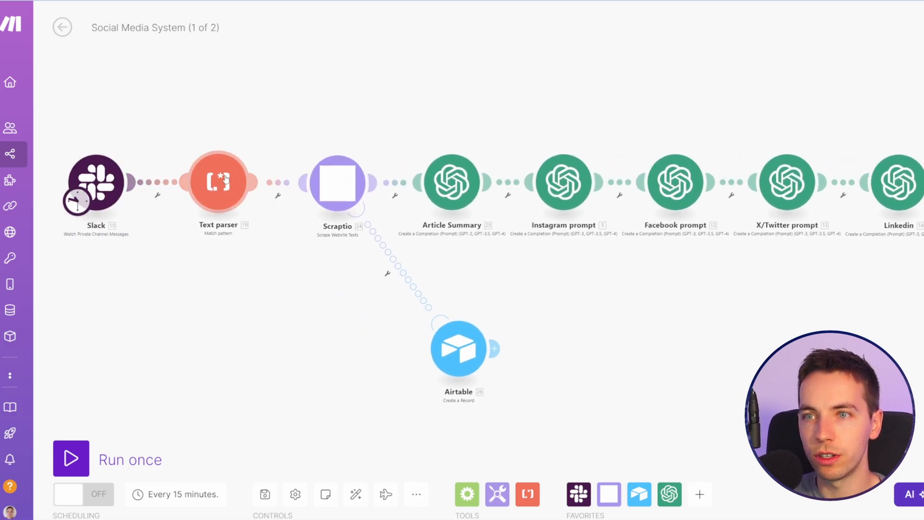
left_click_drag(259, 260, 175, 256)
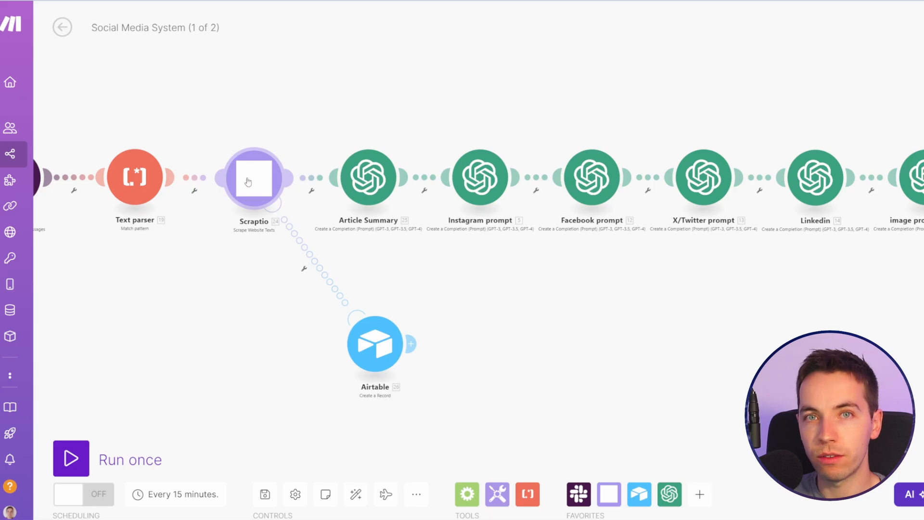
Step: Examine the article summary, social platform prompt, image prompt helper and Generate Image modules through to the final Airtable modules
left_click_drag(240, 232, 62, 244)
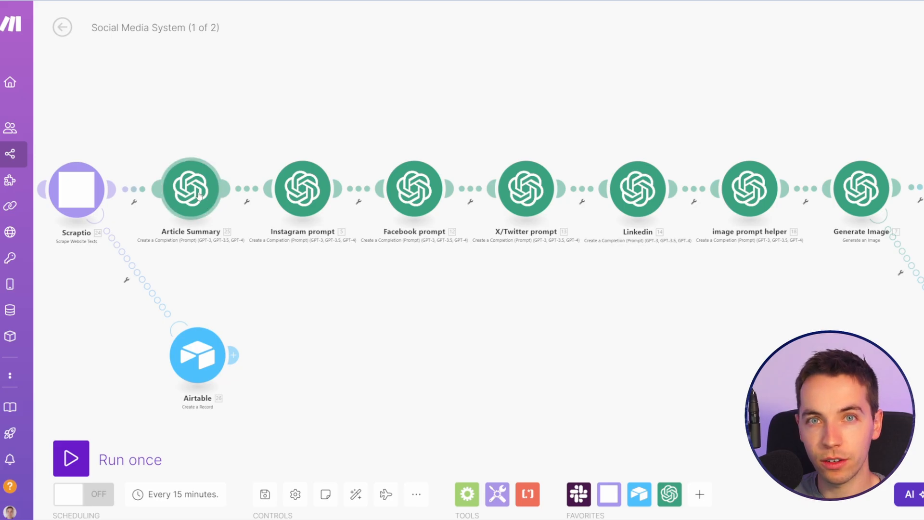
left_click_drag(202, 253, 120, 250)
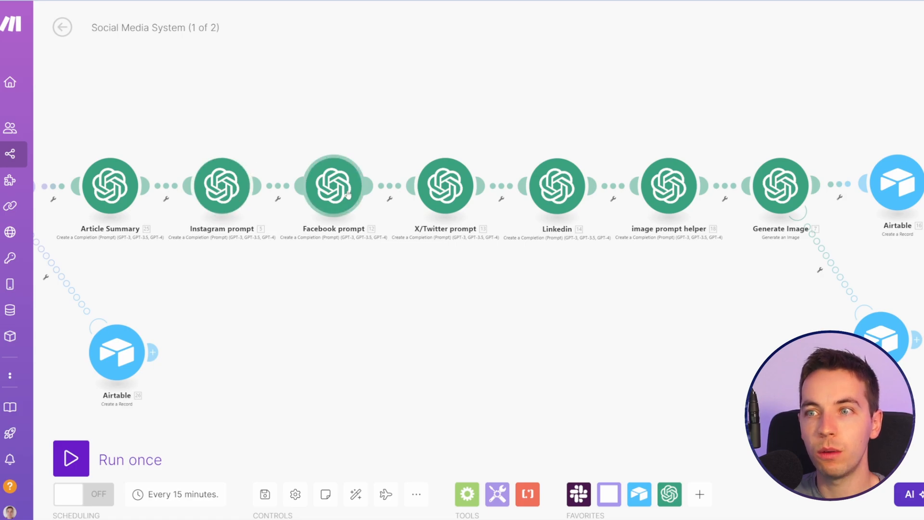
left_click_drag(390, 244, 347, 244)
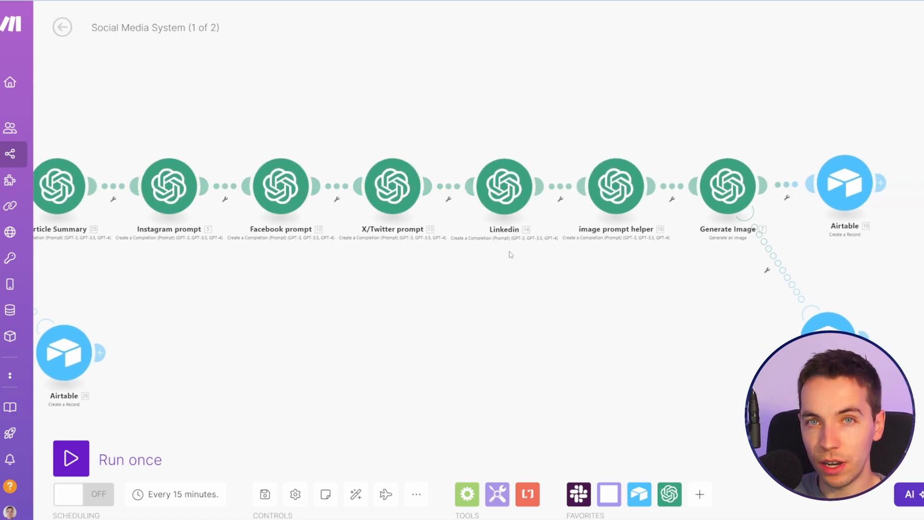
left_click_drag(510, 253, 439, 248)
left_click_drag(561, 203, 498, 196)
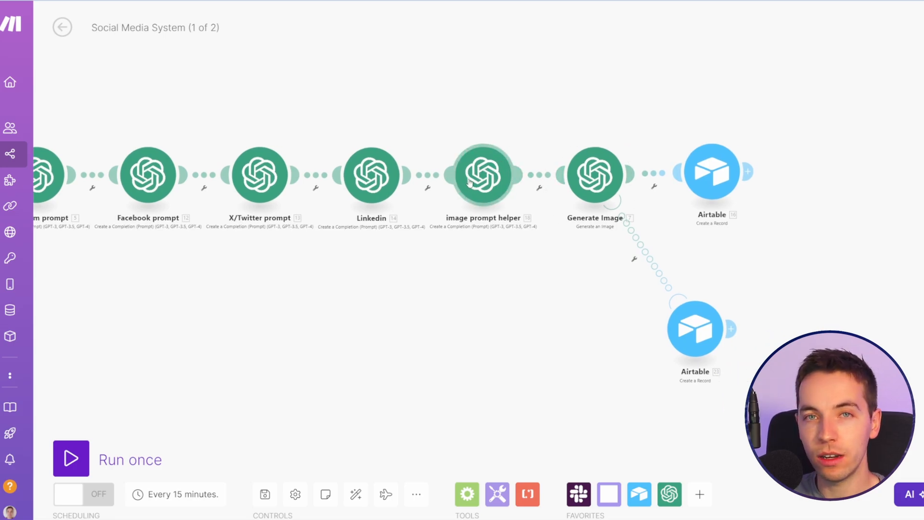
left_click_drag(530, 240, 497, 237)
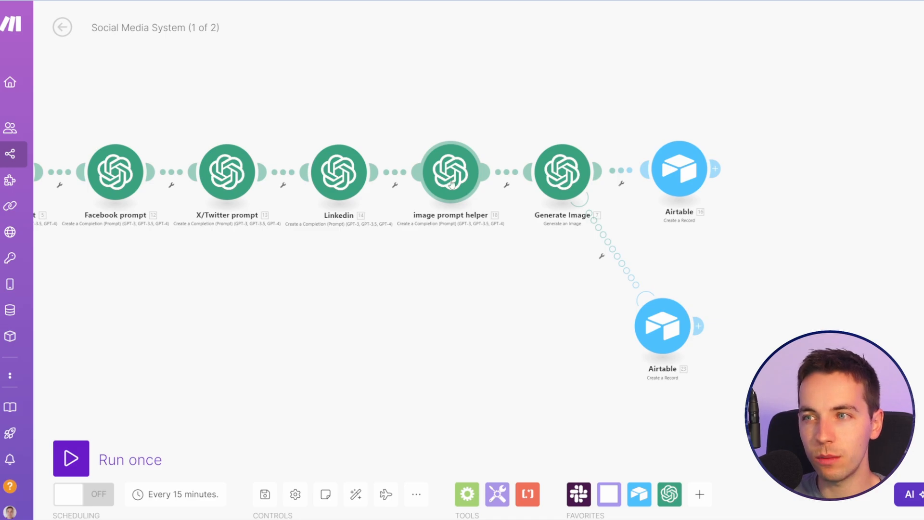
left_click_drag(503, 253, 423, 245)
left_click_drag(492, 301, 460, 312)
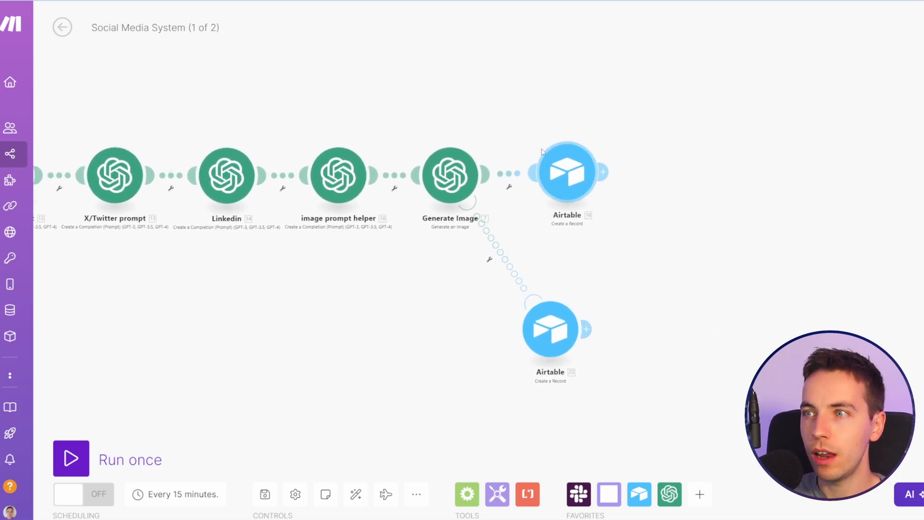
left_click_drag(364, 245, 498, 243)
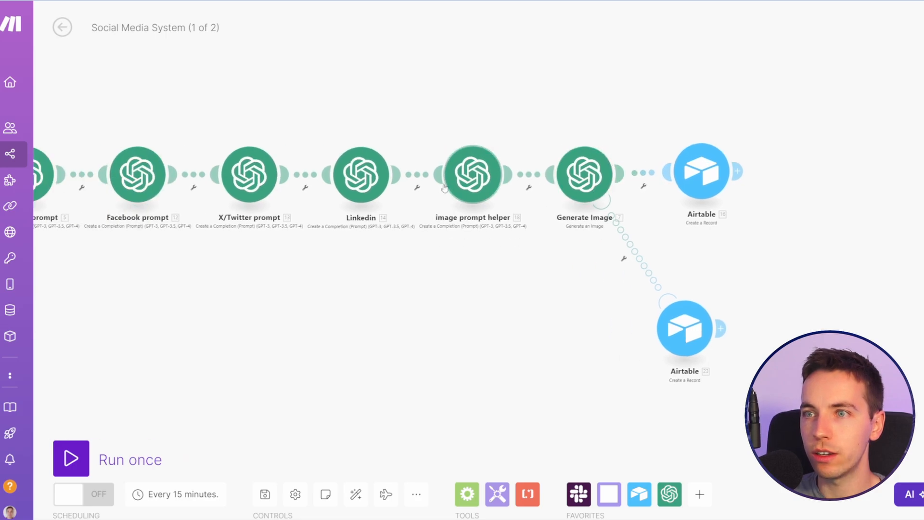
left_click_drag(583, 237, 426, 226)
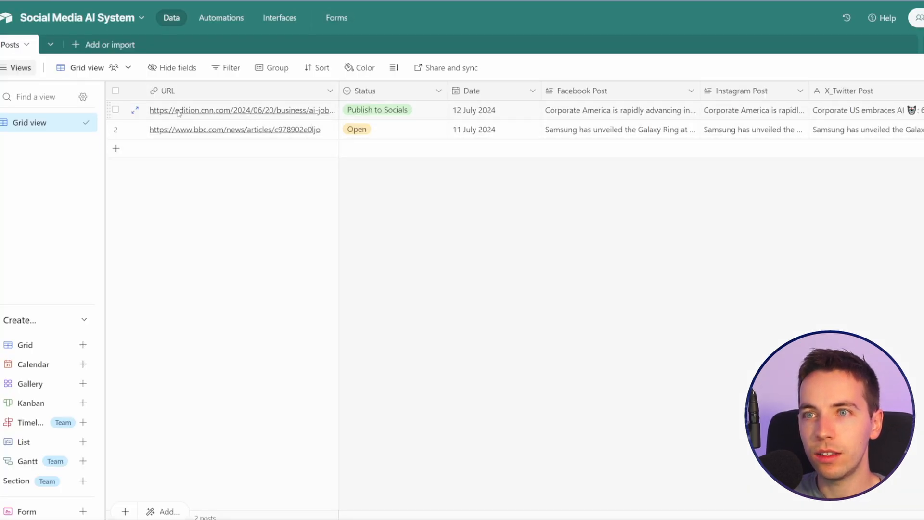
Step: Set the status of the CNN article's post to Open in the Airtable Posts table
left_click(415, 114)
left_click(414, 114)
left_click(358, 171)
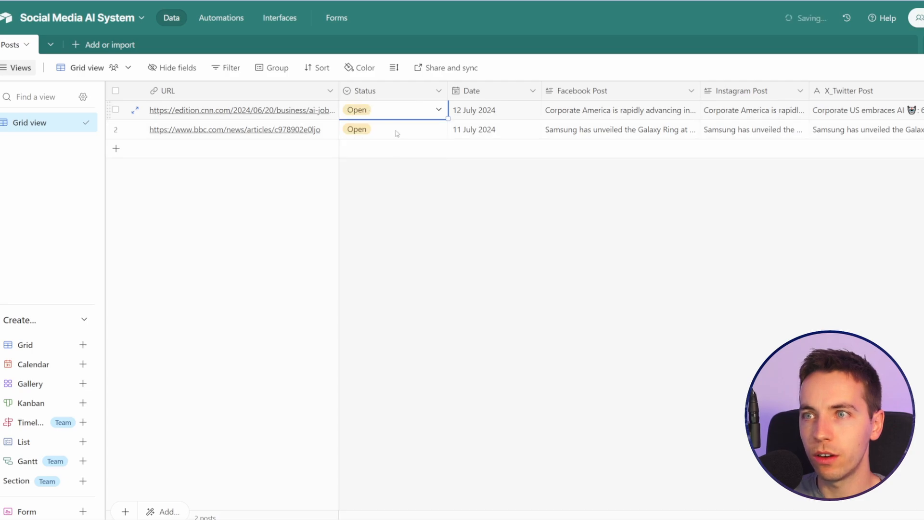
left_click(317, 173)
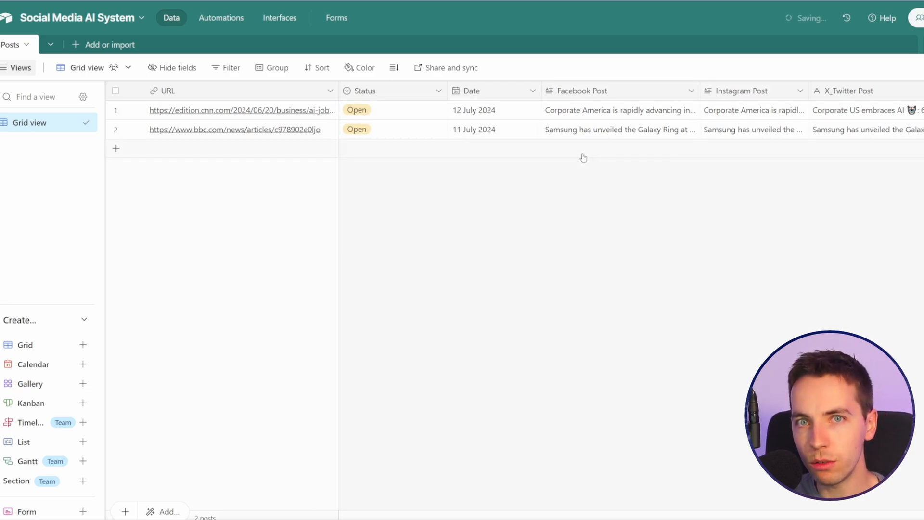
Step: Expand the CNN article's record and review its Facebook, Instagram, X_Twitter and LinkedIn posts and the attached image
left_click(136, 111)
left_click(131, 118)
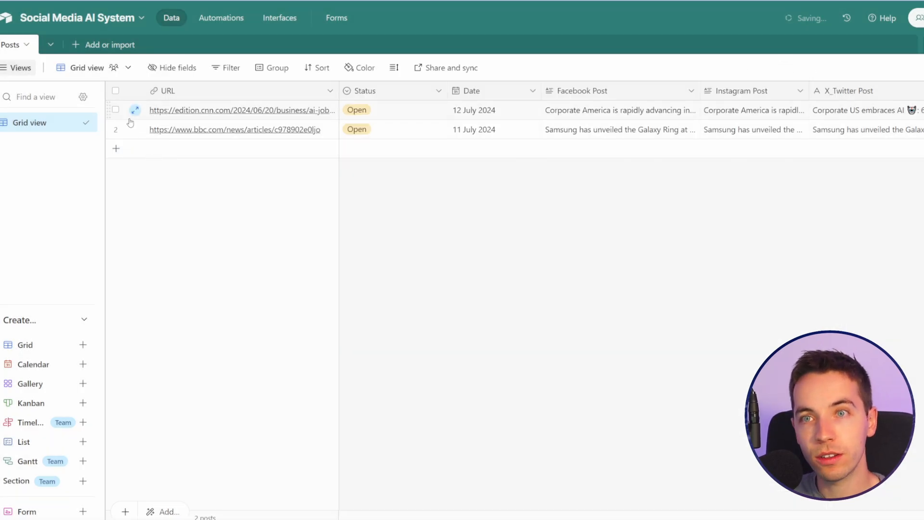
left_click(134, 108)
scroll(246, 227, "down", 2)
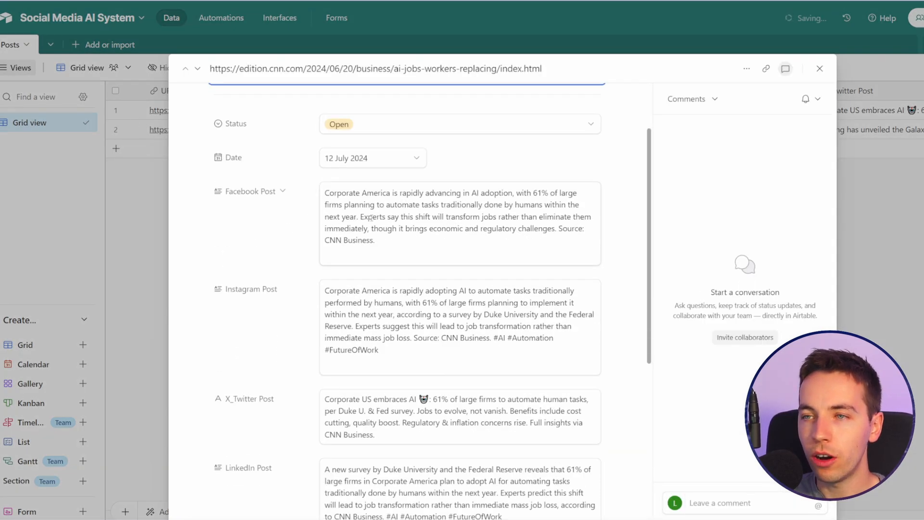
scroll(395, 210, "down", 2)
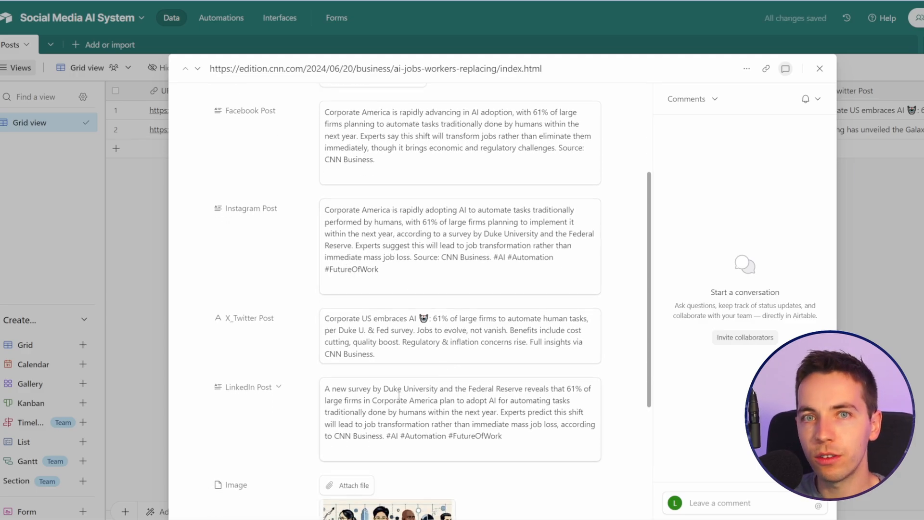
scroll(417, 336, "down", 3)
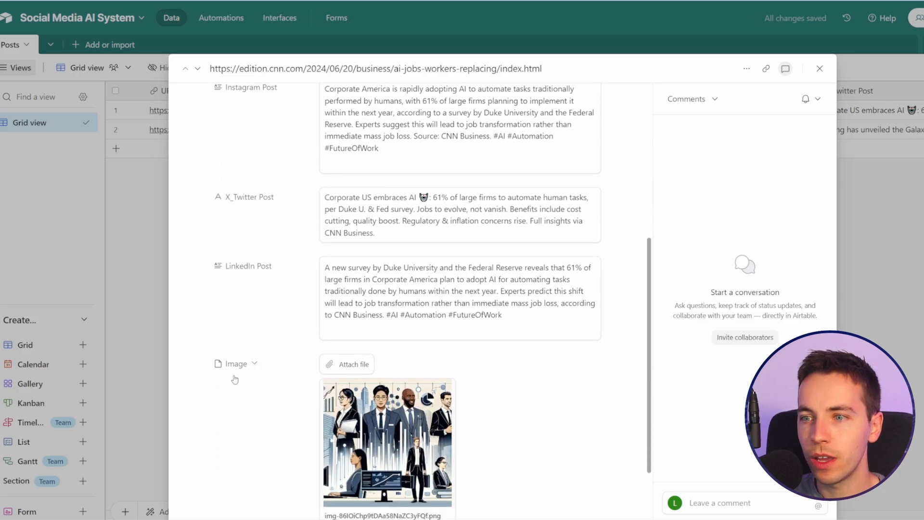
scroll(473, 388, "down", 1)
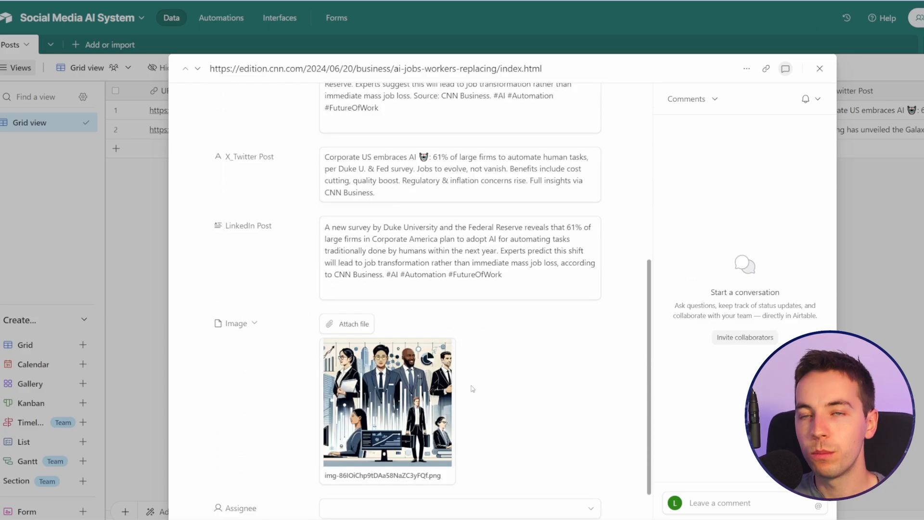
mouse_move(451, 385)
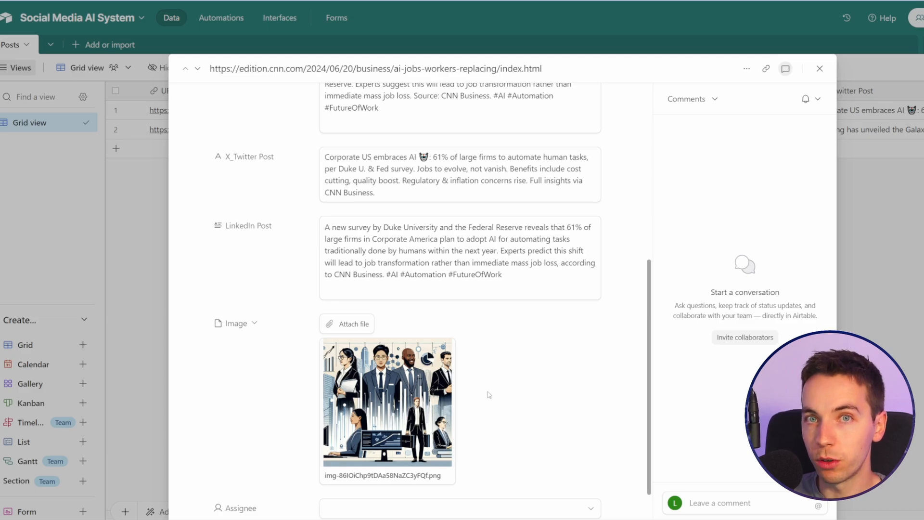
scroll(489, 395, "up", 3)
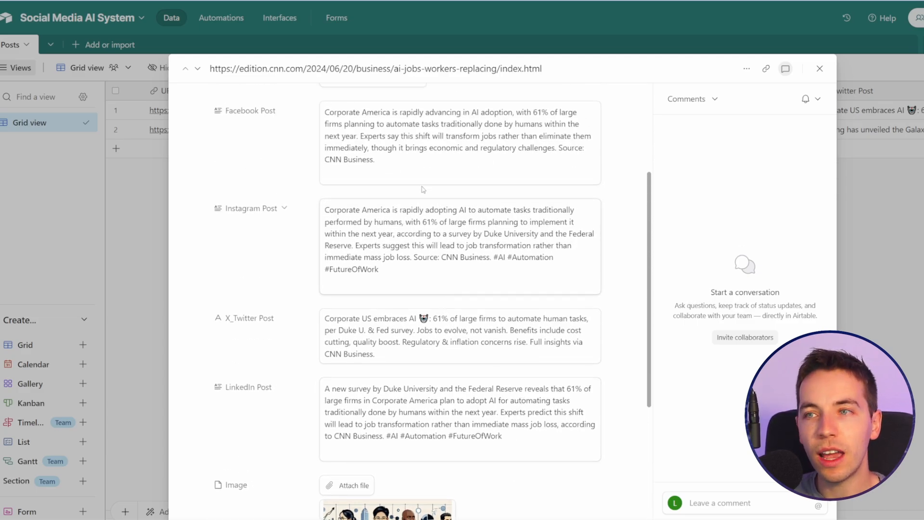
left_click(419, 133)
scroll(437, 212, "down", 5)
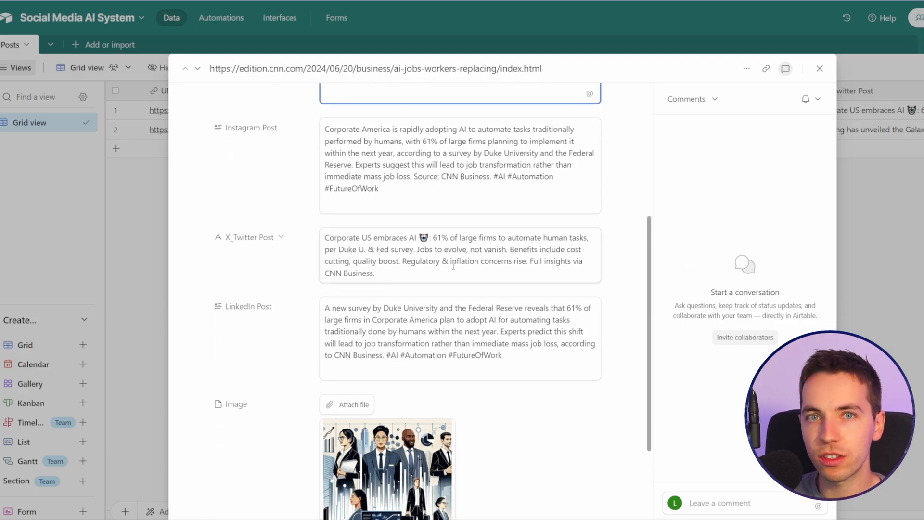
scroll(479, 286, "up", 5)
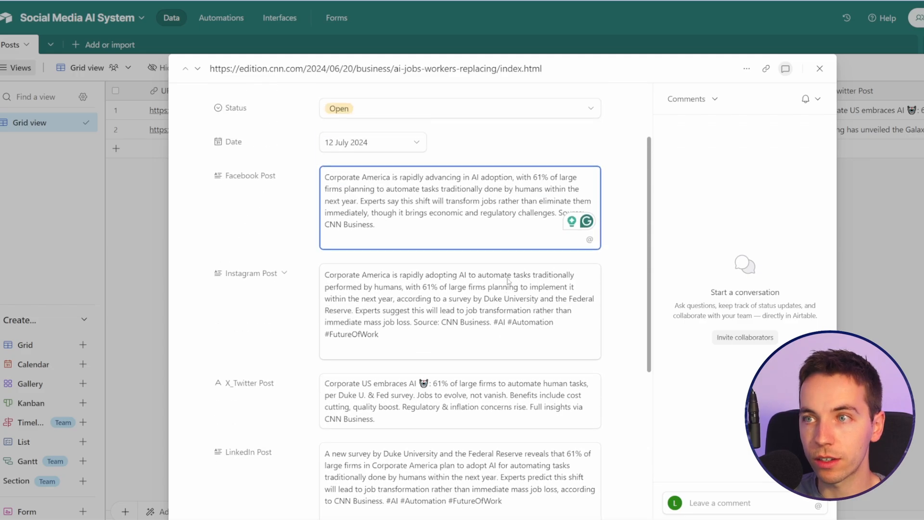
Step: Set the CNN record's status to Publish to Socials and its date to 13 July 2024
scroll(498, 273, "up", 1)
left_click(462, 164)
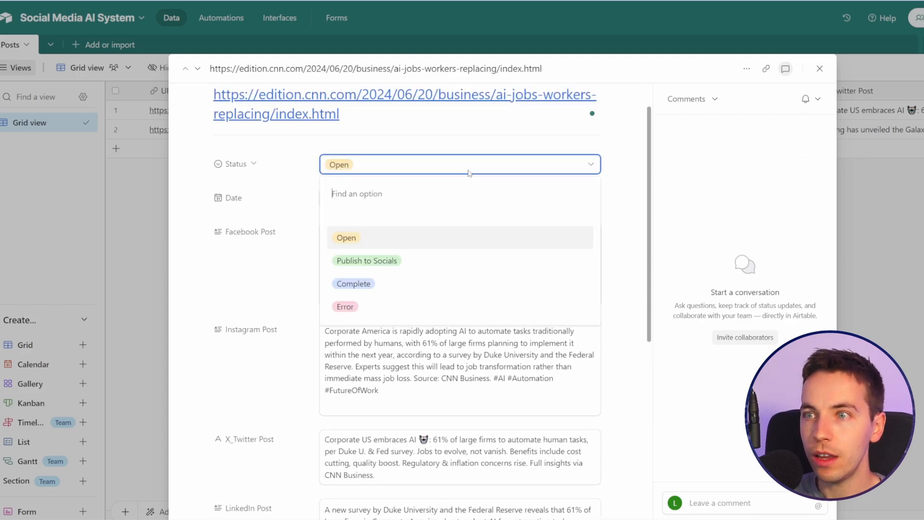
left_click(367, 260)
left_click(366, 198)
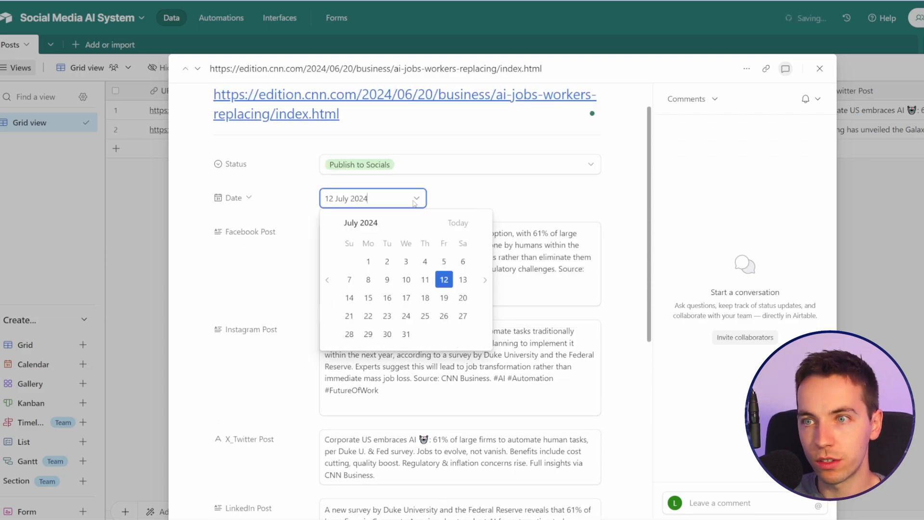
left_click(463, 279)
right_click(388, 131)
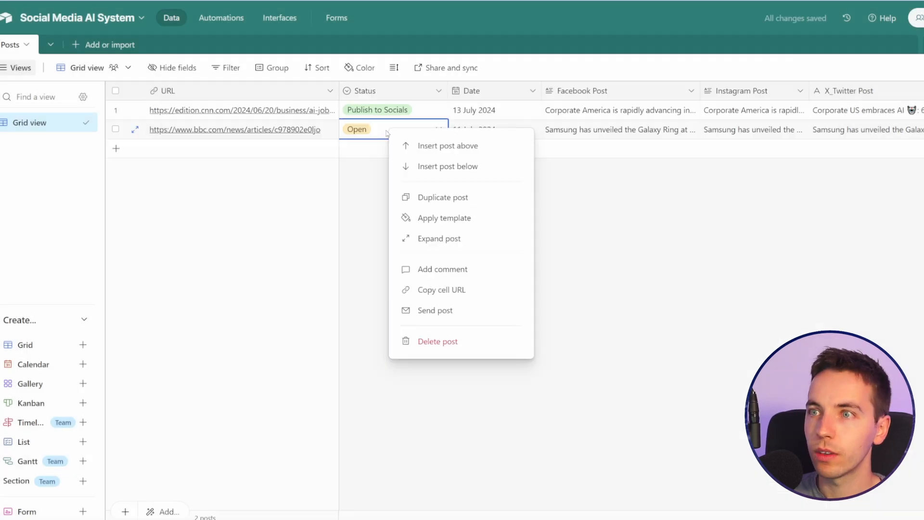
left_click(261, 263)
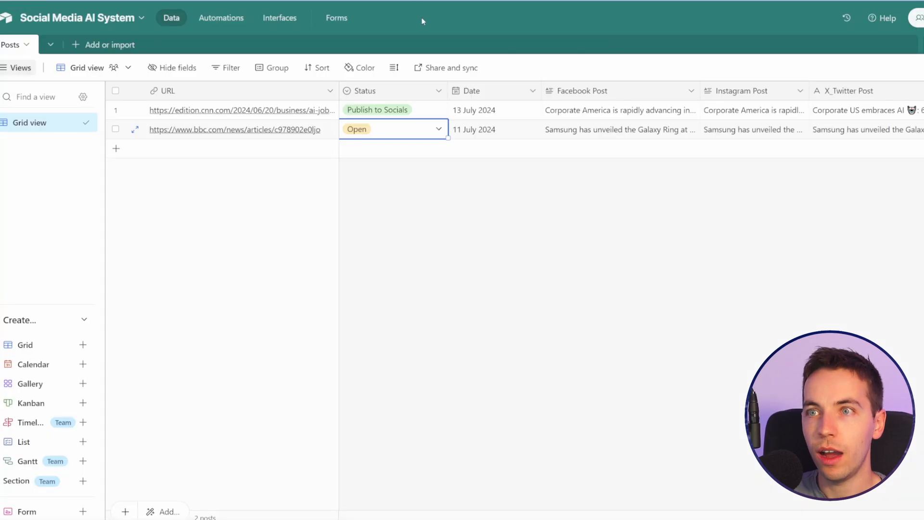
left_click(404, 132)
left_click(235, 223)
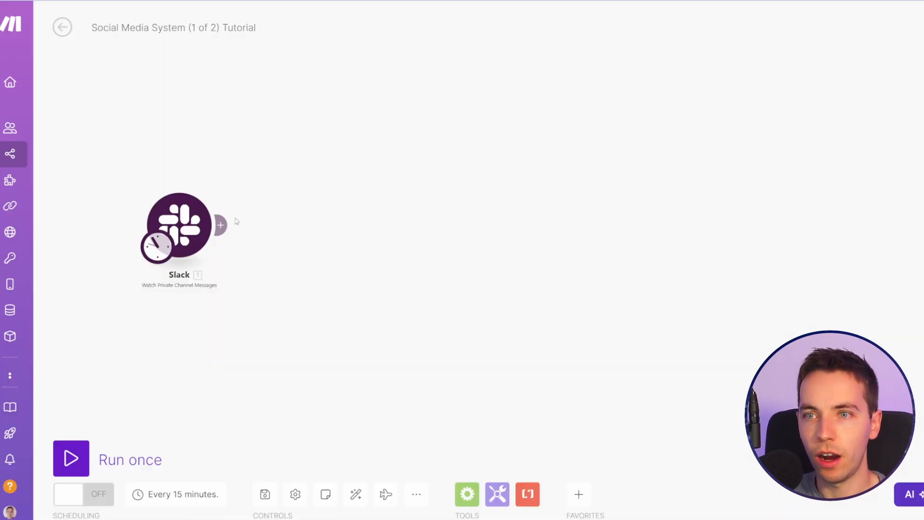
Step: Check the Slack trigger's connection and private channel, and add a Text parser Match pattern module after it
left_click(184, 236)
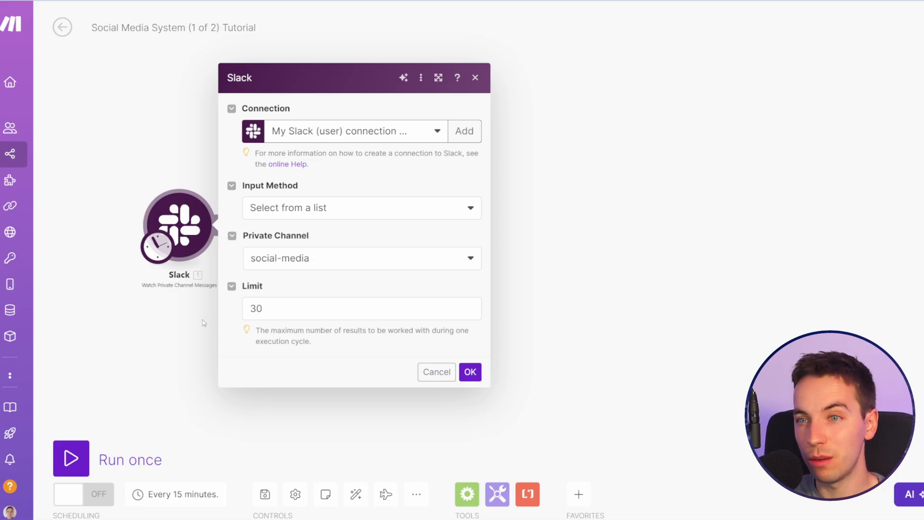
left_click(192, 328)
left_click(222, 227)
type("text")
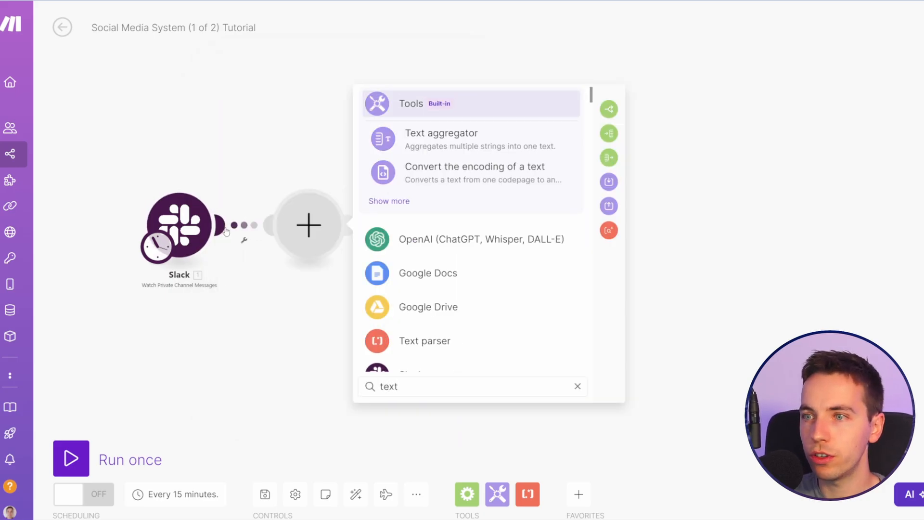
type(" p")
key("Return")
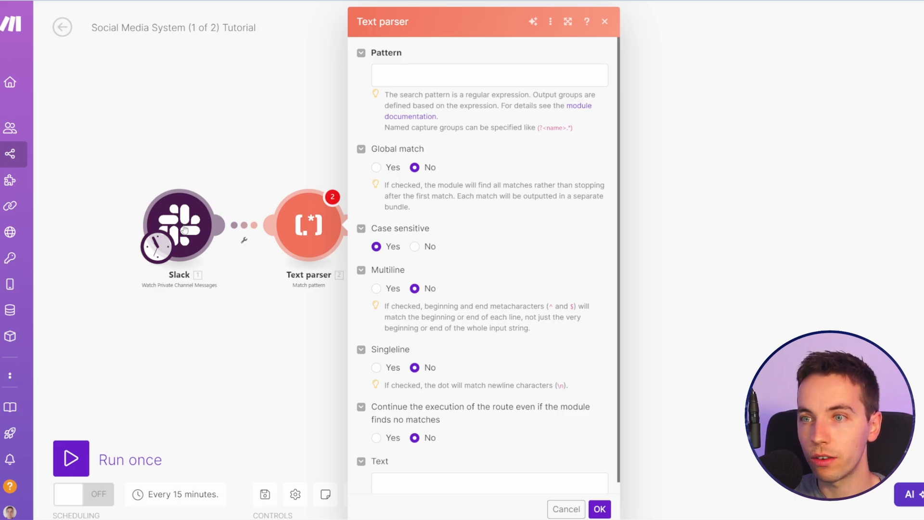
left_click(325, 519)
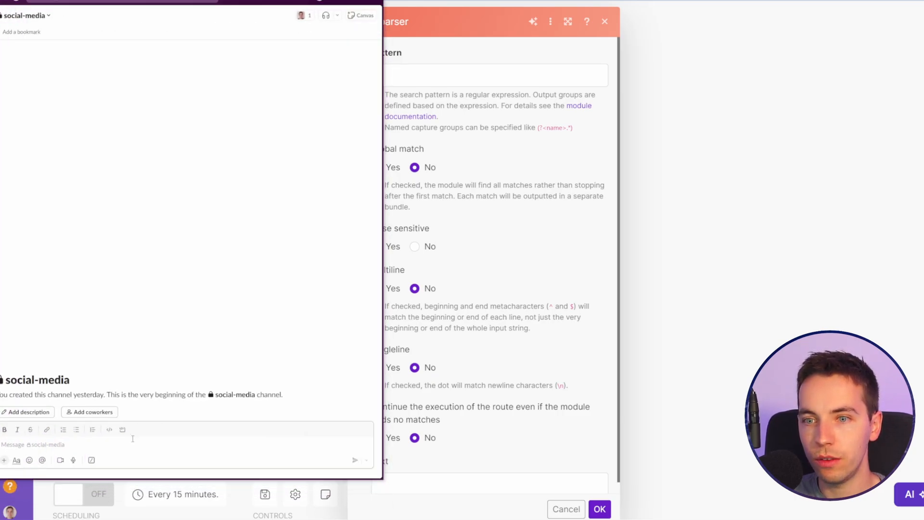
type("check this out:@")
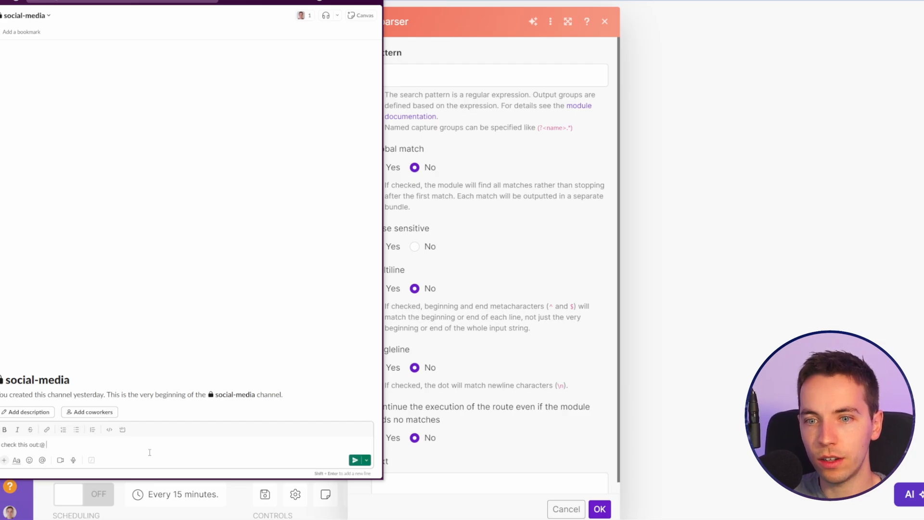
key("BackSpace")
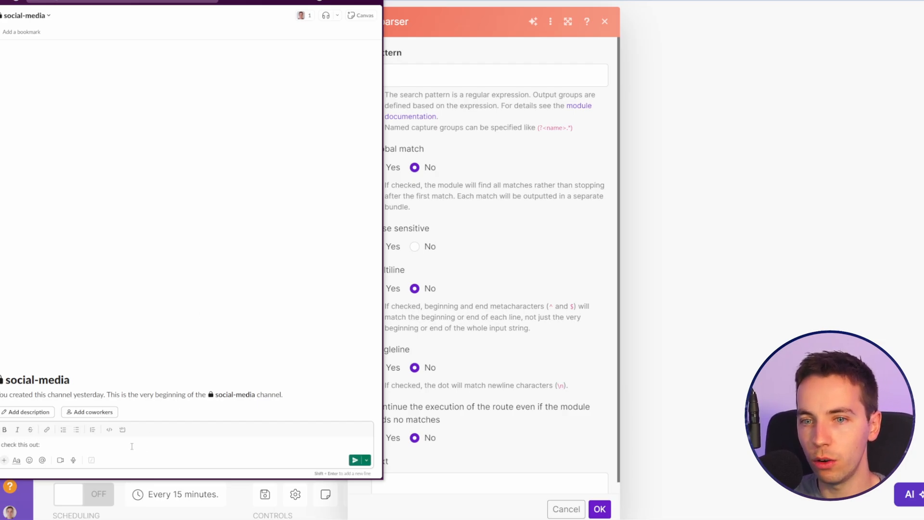
key("ctrl+a")
key("BackSpace")
left_click(337, 2)
Step: Set the Text parser's search pattern to <((https?://[^\s>]+))> and save the module
left_click(516, 77)
type("<((https?://[^\\s>]+))>")
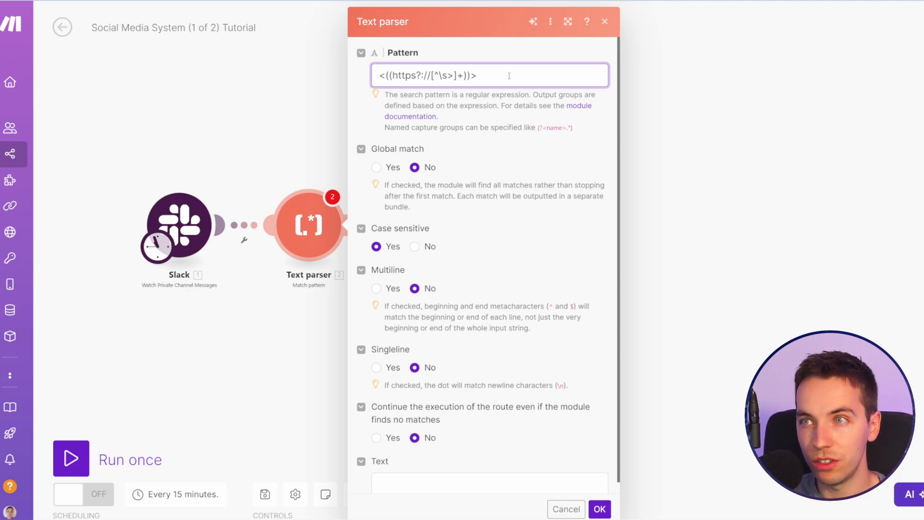
left_click(599, 509)
Step: Add a Scraptio Scrape Website Texts module after the Text parser
left_click(349, 224)
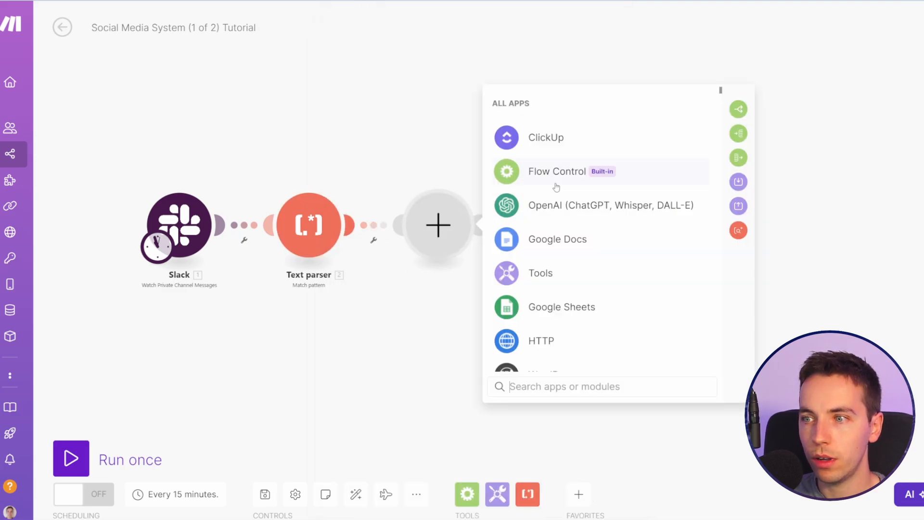
type("scra")
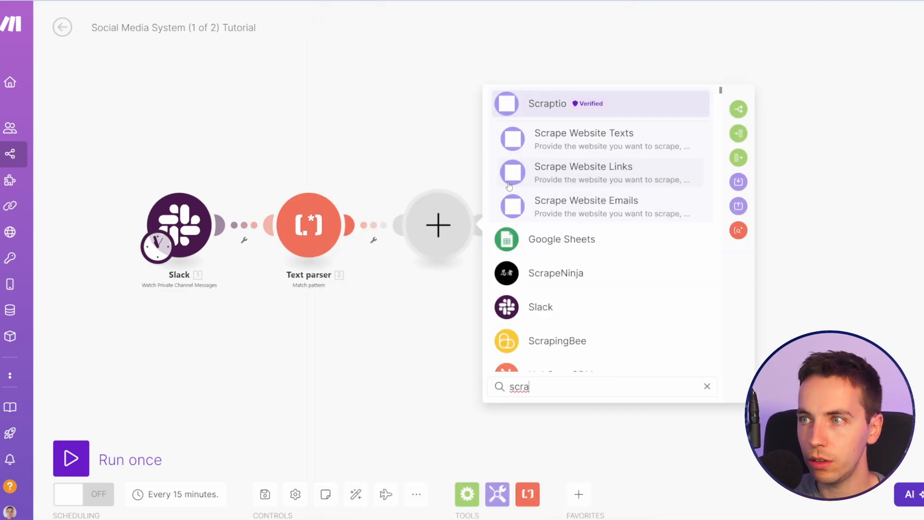
left_click(601, 141)
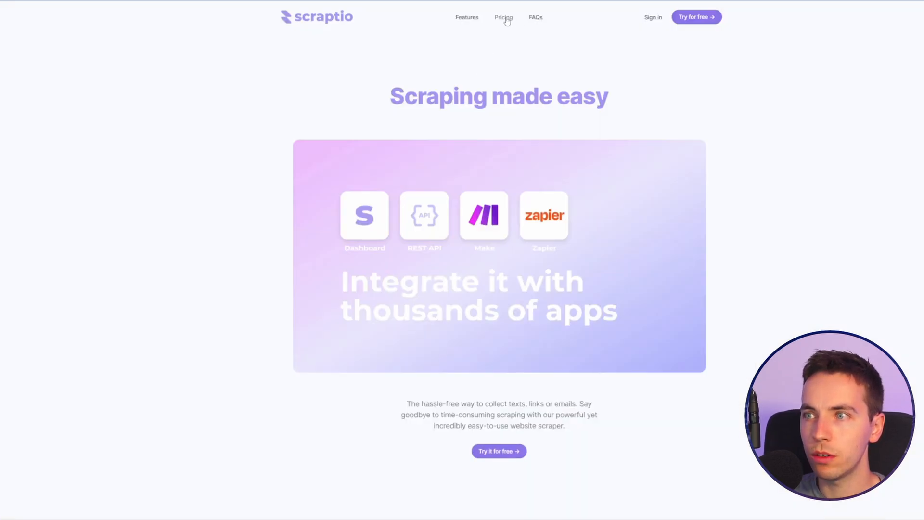
Step: Review the Starter and Ultra - 50K plans on Scraptio's pricing page
left_click(504, 18)
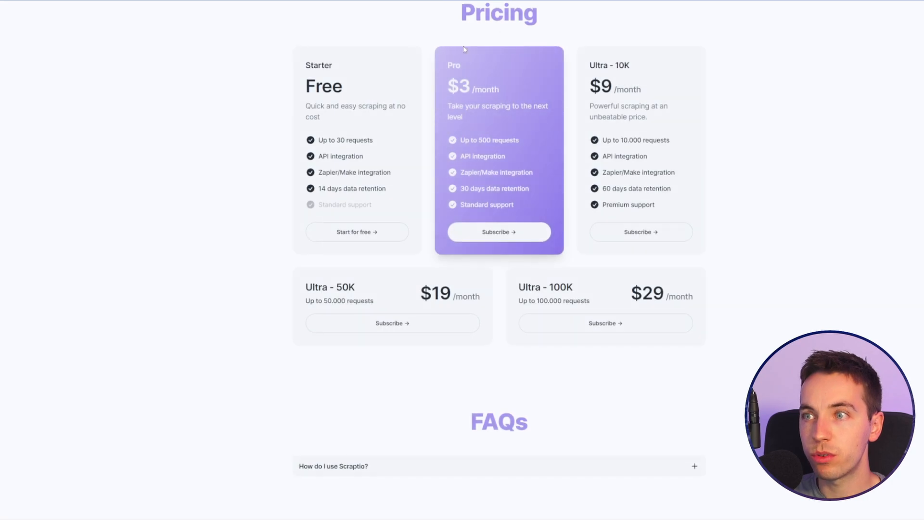
scroll(221, 183, "up", 1)
left_click_drag(305, 106, 405, 241)
left_click(383, 200)
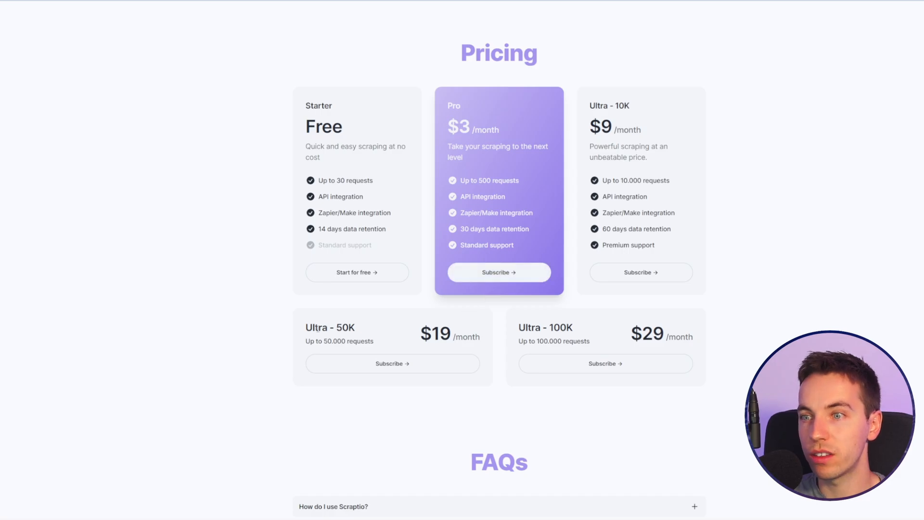
left_click_drag(307, 328, 440, 335)
left_click(398, 309)
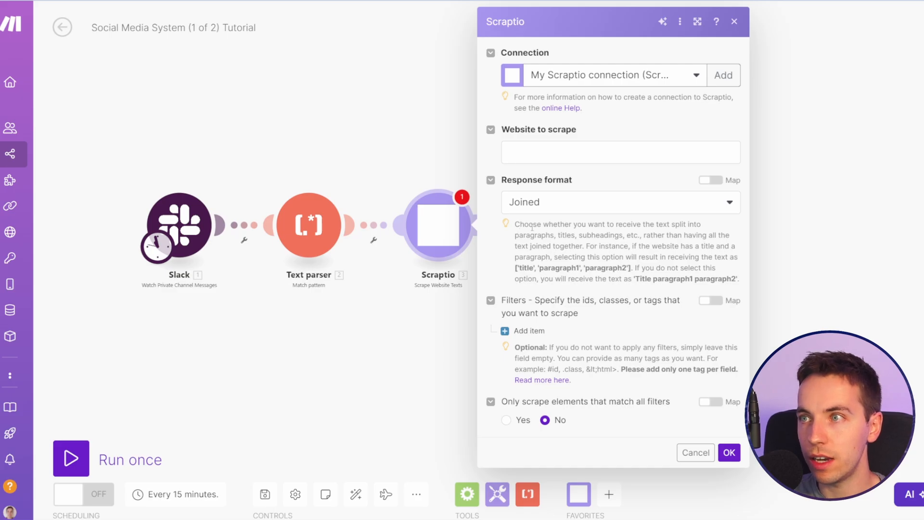
Step: Map the Text parser's $1 output to the website to scrape in the Scraptio module
left_click(578, 156)
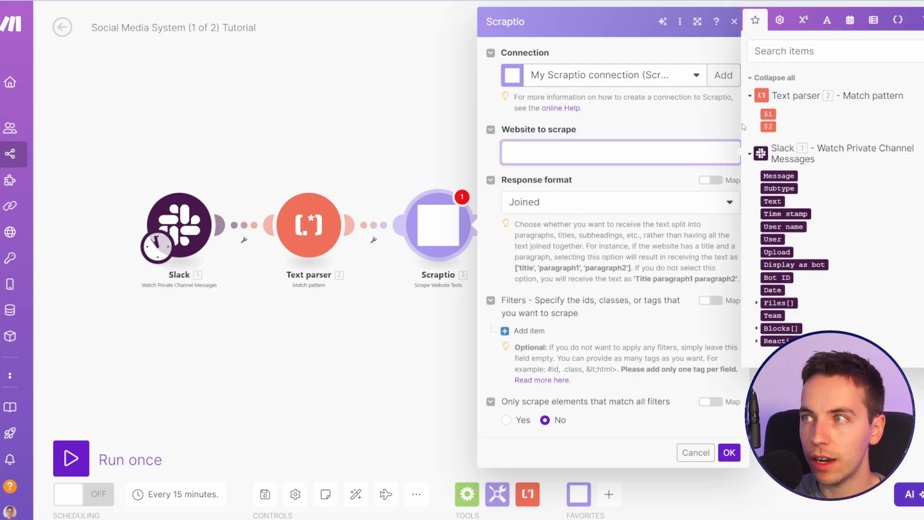
left_click(768, 114)
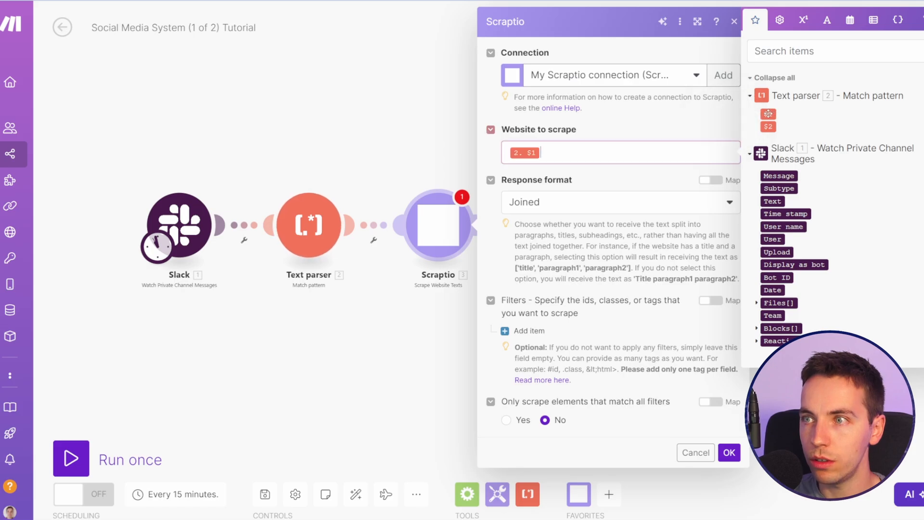
left_click(412, 142)
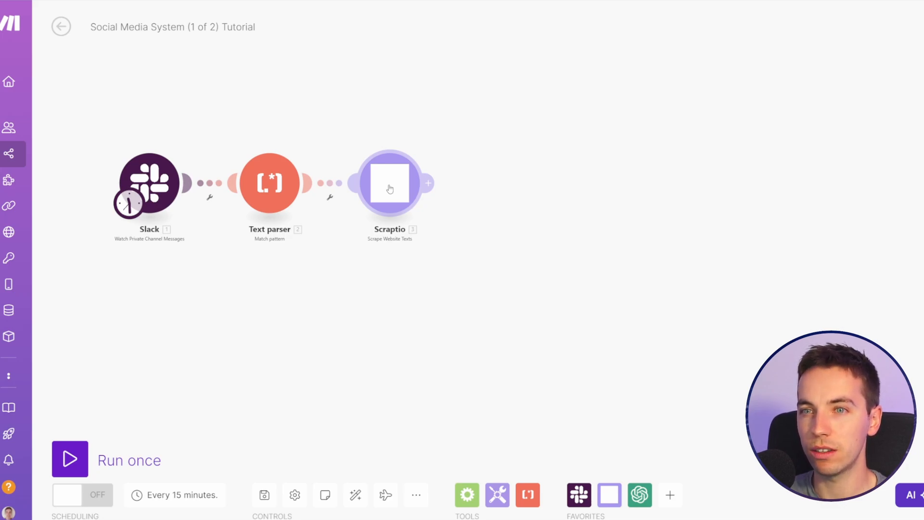
Step: Add an OpenAI Create a Completion module after Scraptio and set its model to gpt-4o (system)
left_click_drag(365, 256, 362, 258)
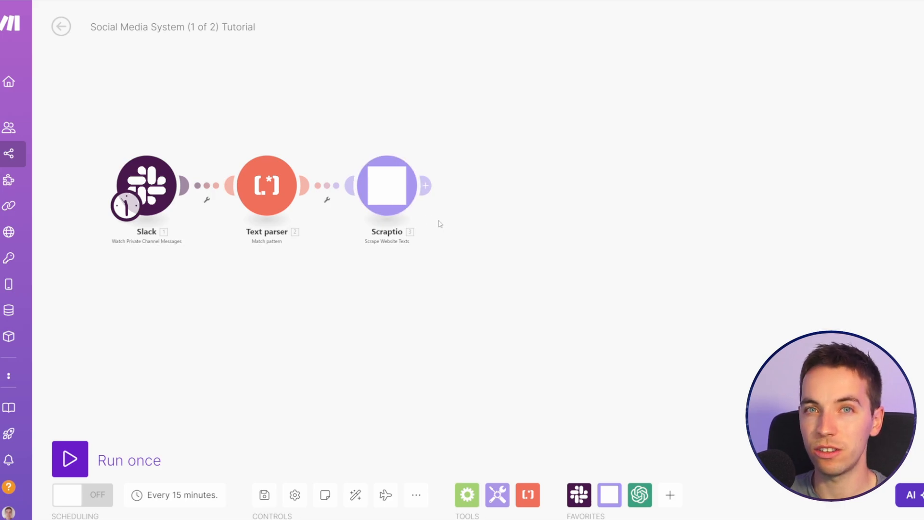
left_click_drag(466, 229, 410, 220)
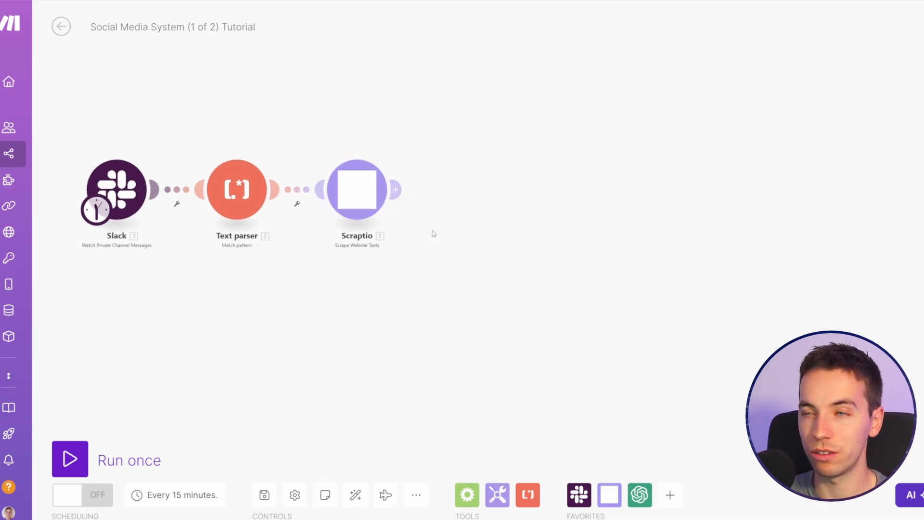
left_click(396, 189)
left_click(599, 167)
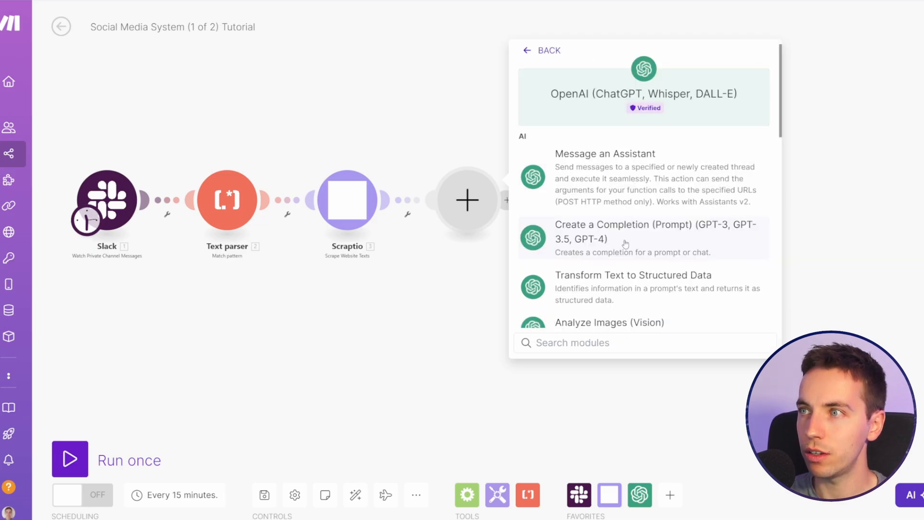
left_click(625, 244)
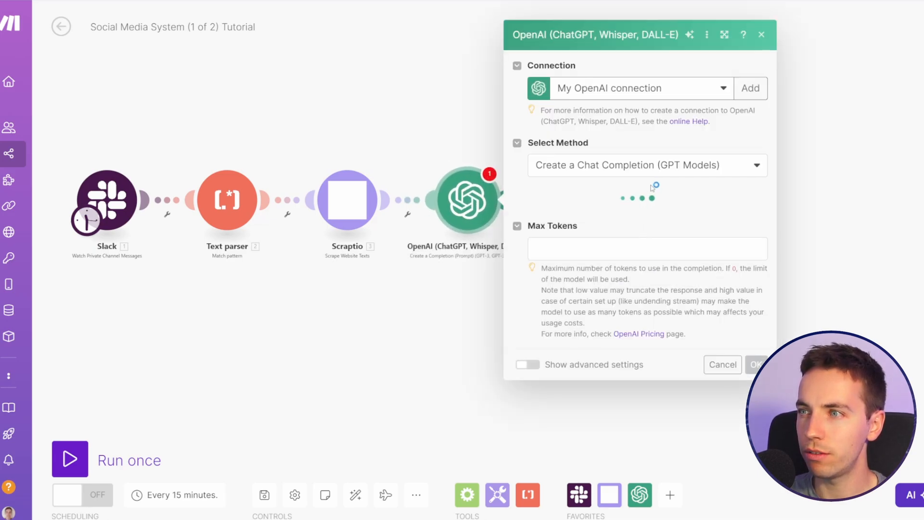
left_click(639, 209)
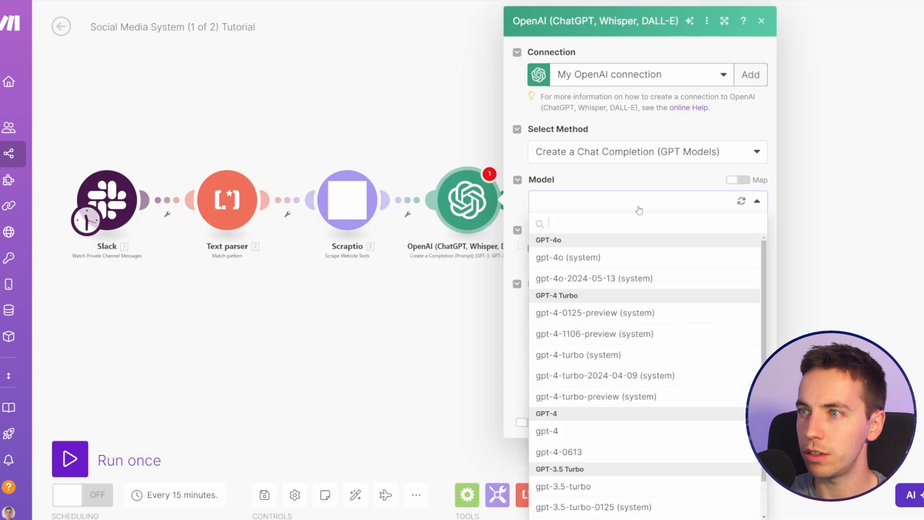
left_click(619, 251)
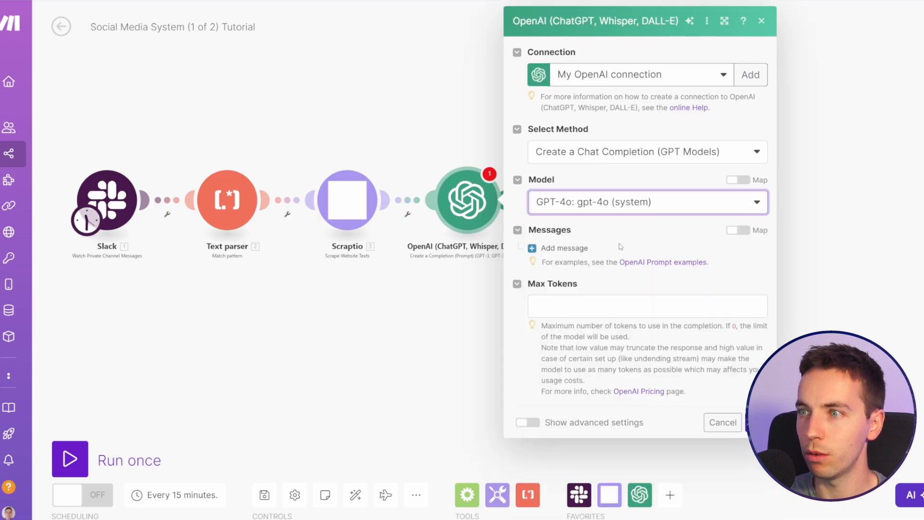
Step: Add a System message reading "You will summarize an article and provide its most important points. Make sure to quote the source of the article."
left_click(565, 248)
left_click(614, 288)
left_click(606, 308)
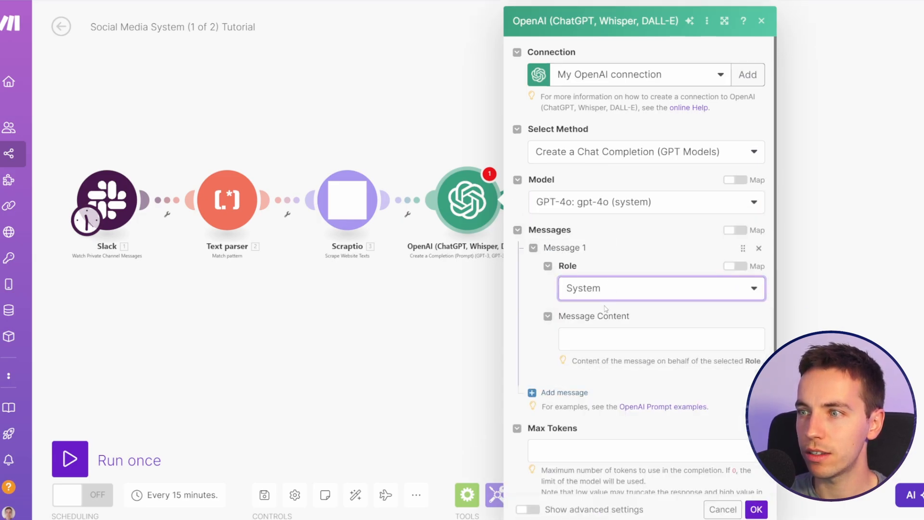
left_click(612, 342)
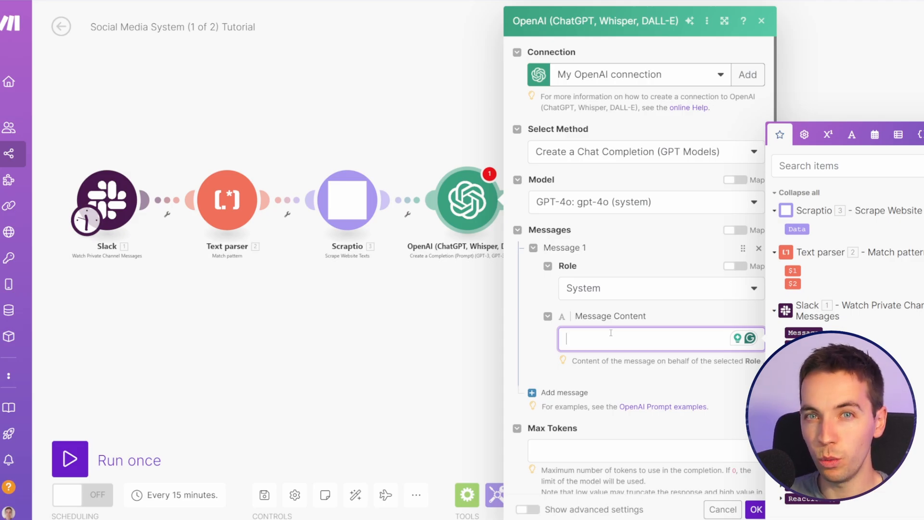
type("You will summarize an article and provide its most important points. Make sure to quote the source of the article.")
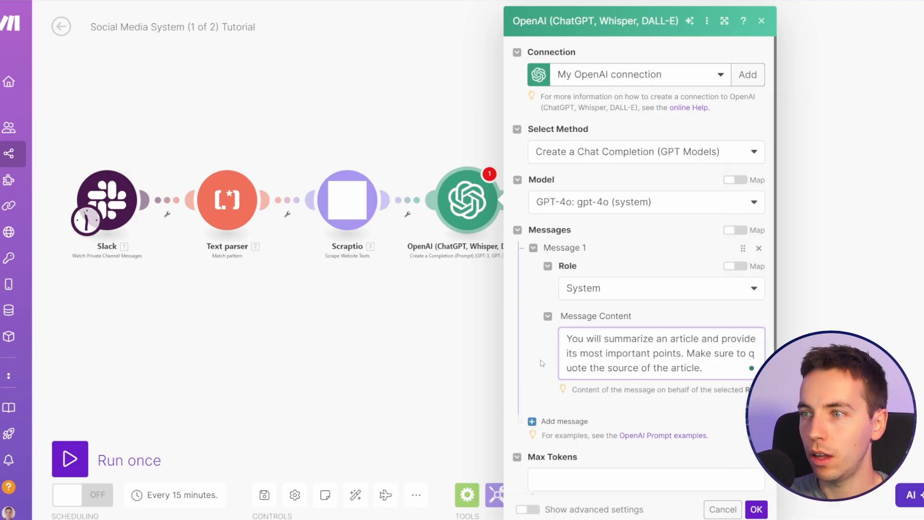
left_click(527, 343)
scroll(529, 337, "down", 2)
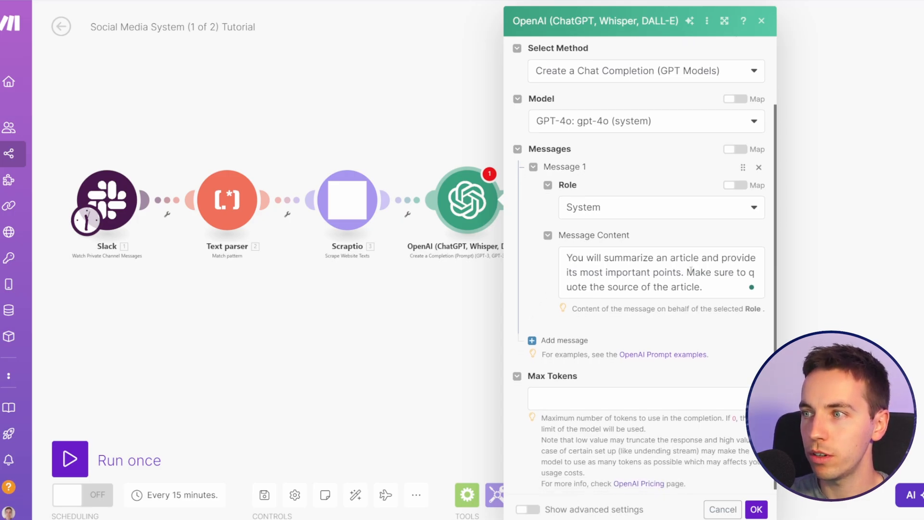
left_click(703, 288)
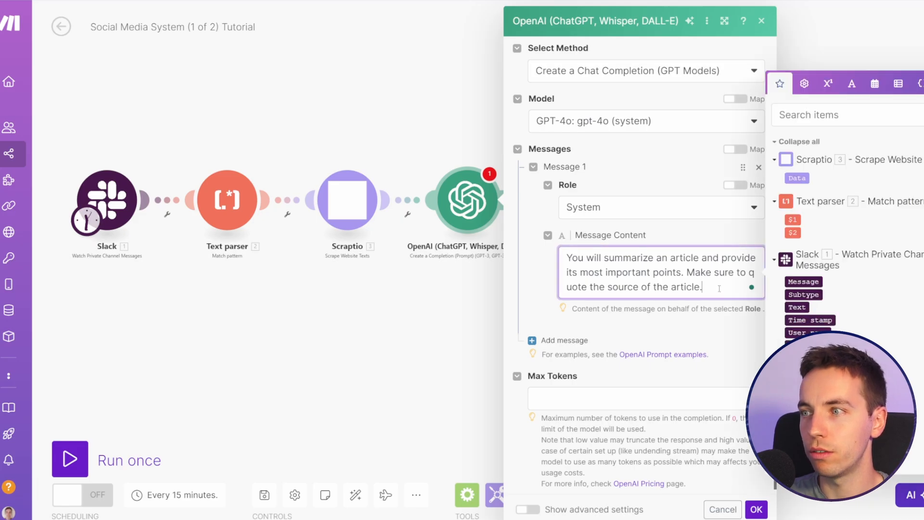
left_click(551, 293)
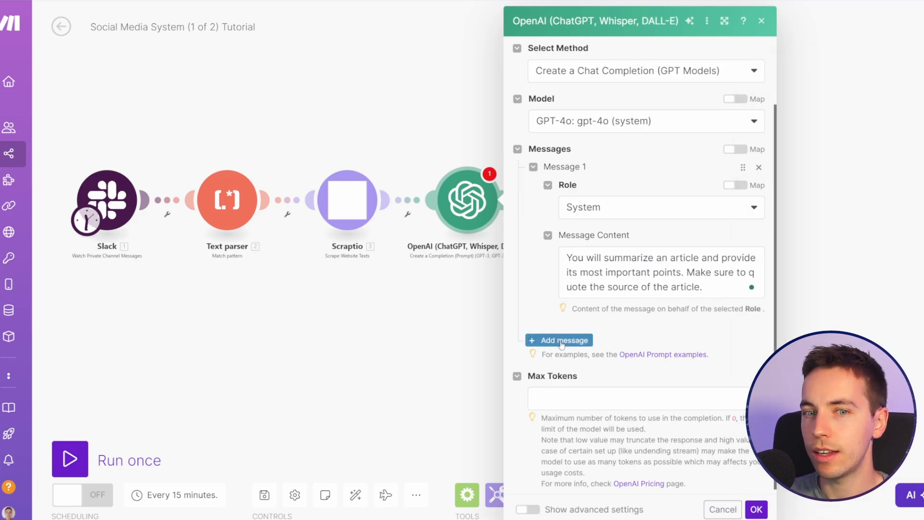
Step: Add a User message containing the Data output from Scraptio and set Max Tokens to 0
left_click(561, 341)
left_click(619, 378)
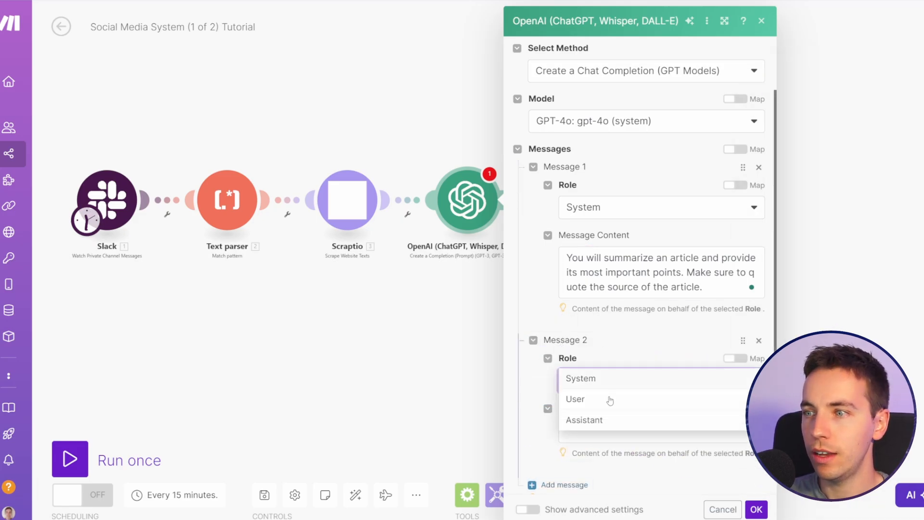
left_click(601, 399)
scroll(602, 399, "down", 2)
left_click(602, 354)
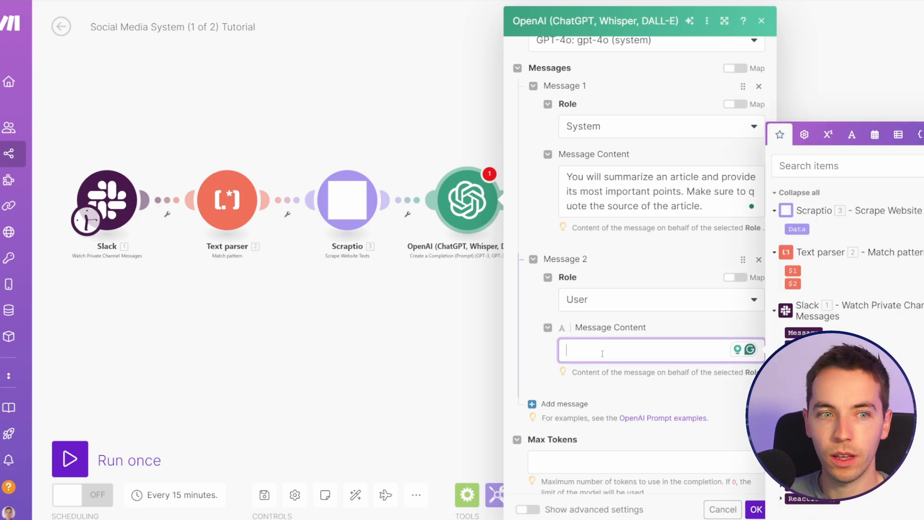
left_click(796, 229)
left_click(527, 357)
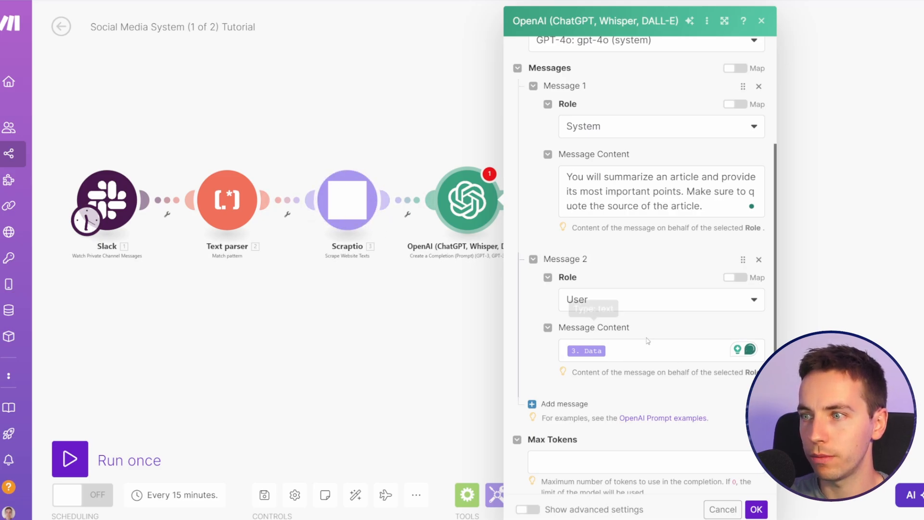
left_click(597, 462)
type("0")
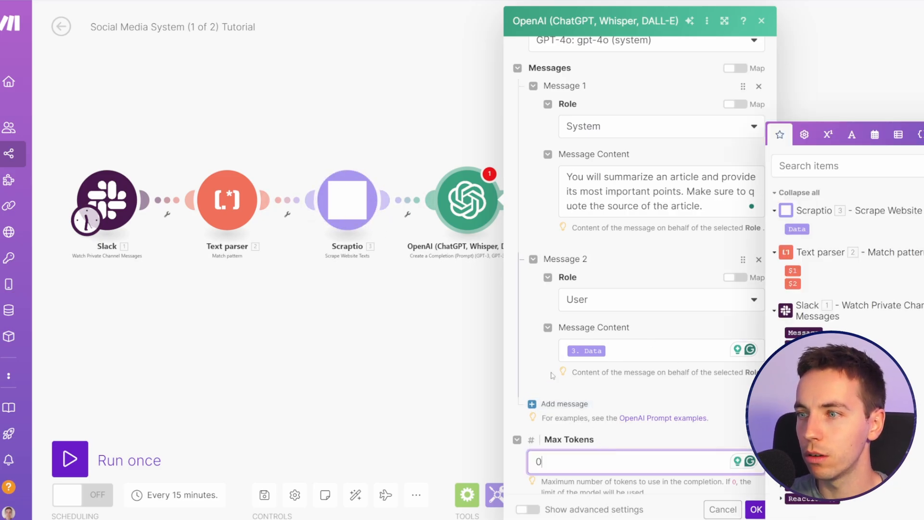
Step: Save the OpenAI module's settings and rename the module Article Summary
scroll(550, 351, "down", 1)
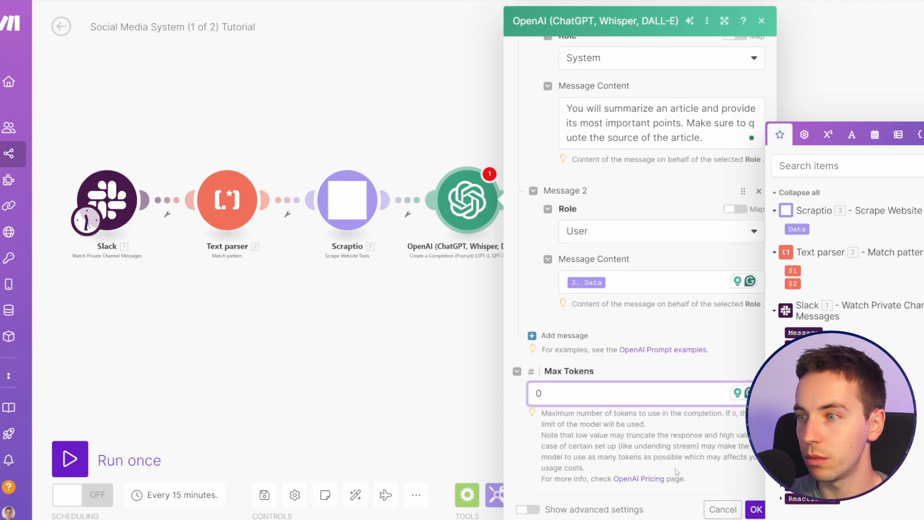
left_click(756, 509)
right_click(431, 204)
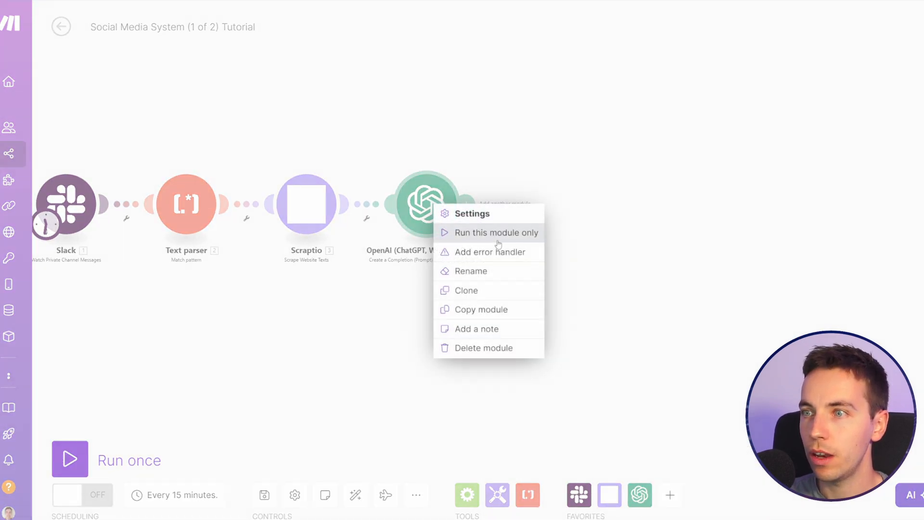
left_click(450, 270)
type("Article Summary")
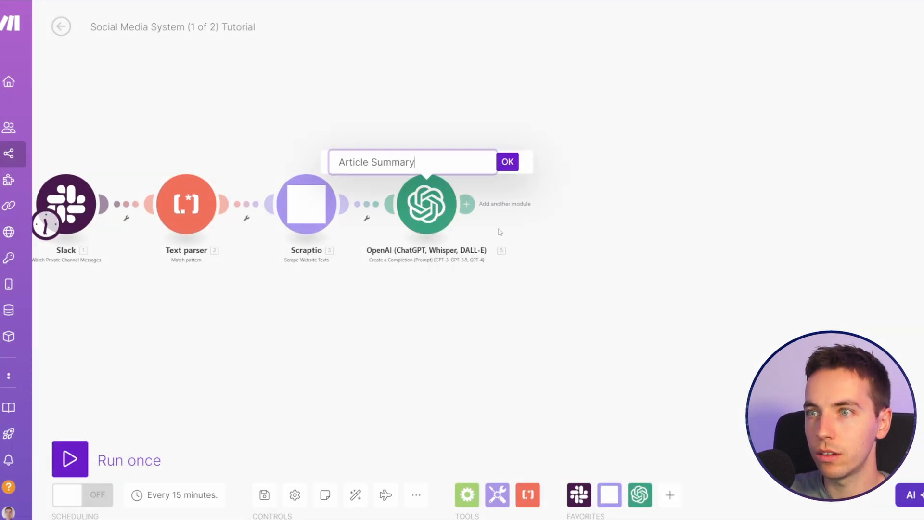
key("Return")
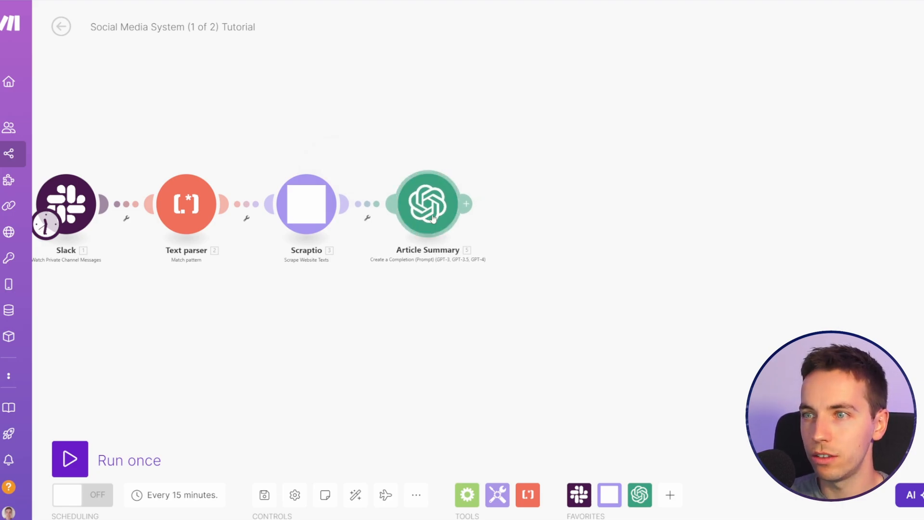
Step: Add an OpenAI Create a Completion module after Article Summary and set its model to gpt-4o (system)
left_click(466, 203)
left_click(663, 171)
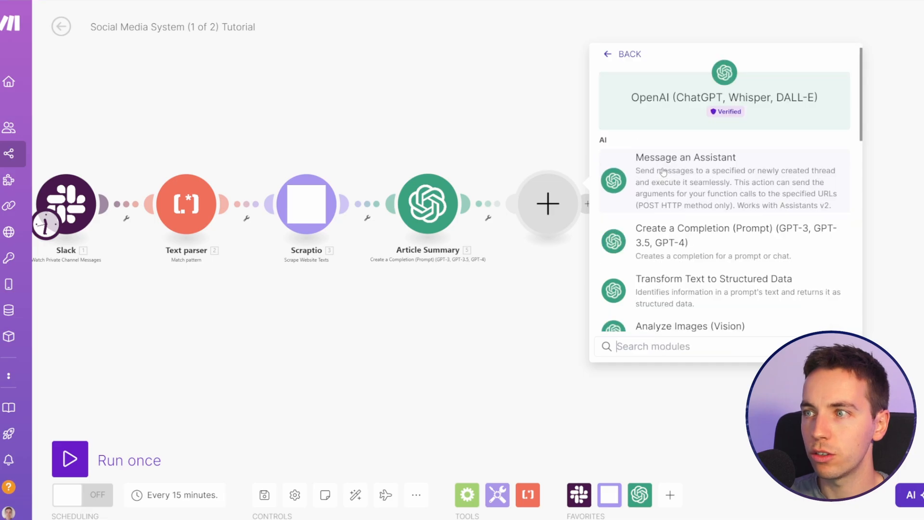
left_click(681, 241)
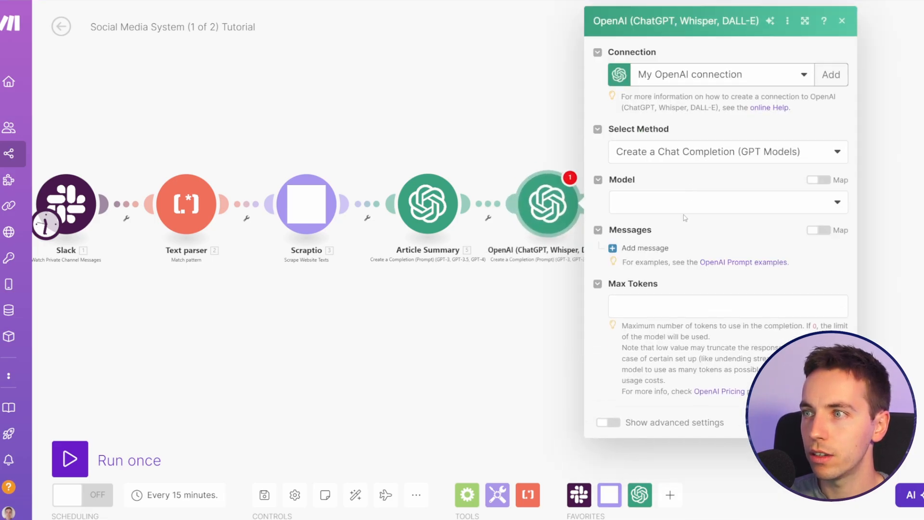
left_click(684, 211)
left_click(685, 255)
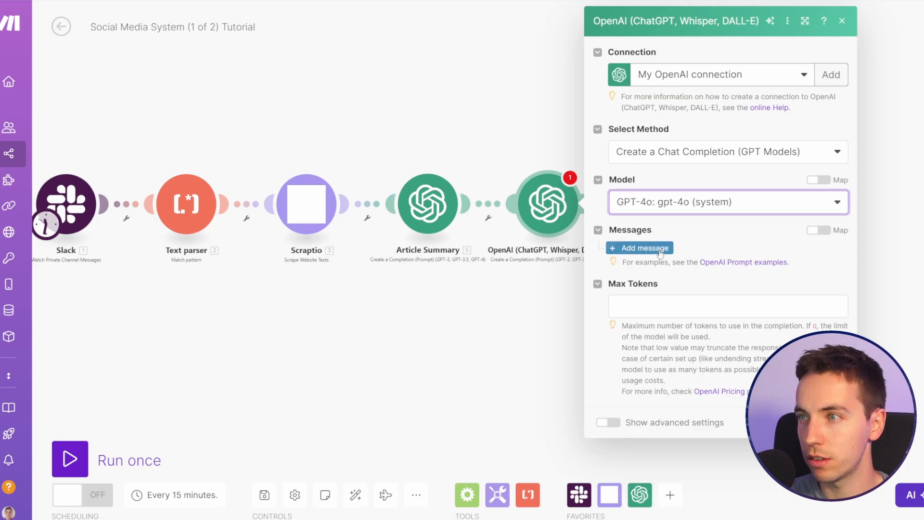
Step: Add a System message beginning "You are an independent journalist reporting on news in your industry" that requests a concise two-sentence Instagram post
left_click(660, 250)
left_click(687, 288)
left_click(674, 308)
left_click(690, 335)
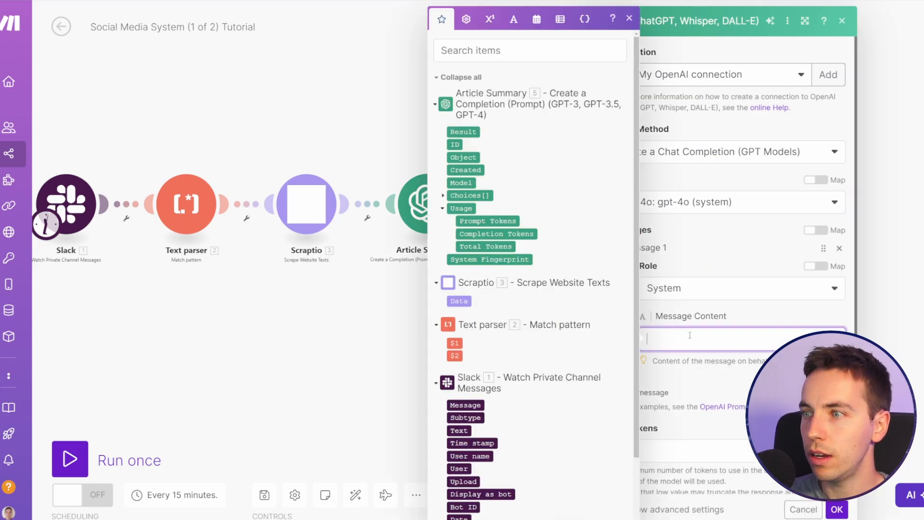
key("ctrl+v")
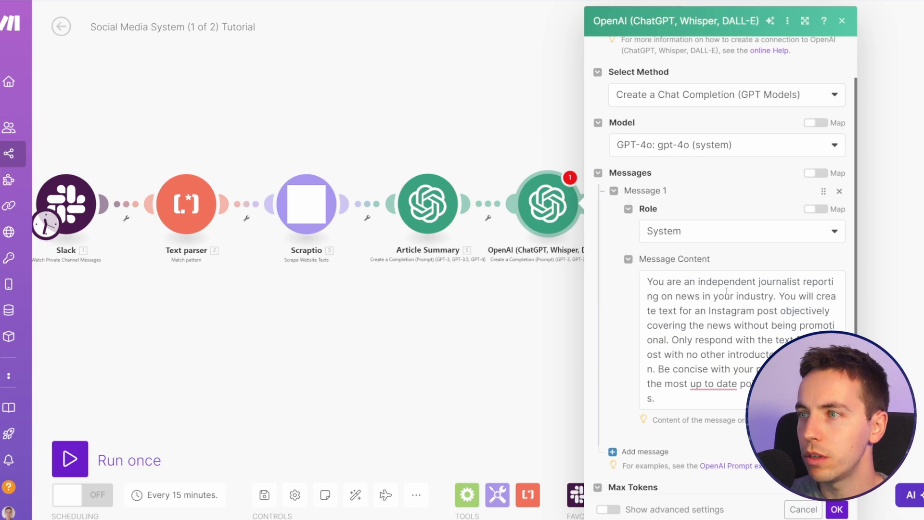
Step: Read through the System prompt's instructions on objectivity, leaving out introductory information, and keeping the post concise
scroll(681, 268, "down", 1)
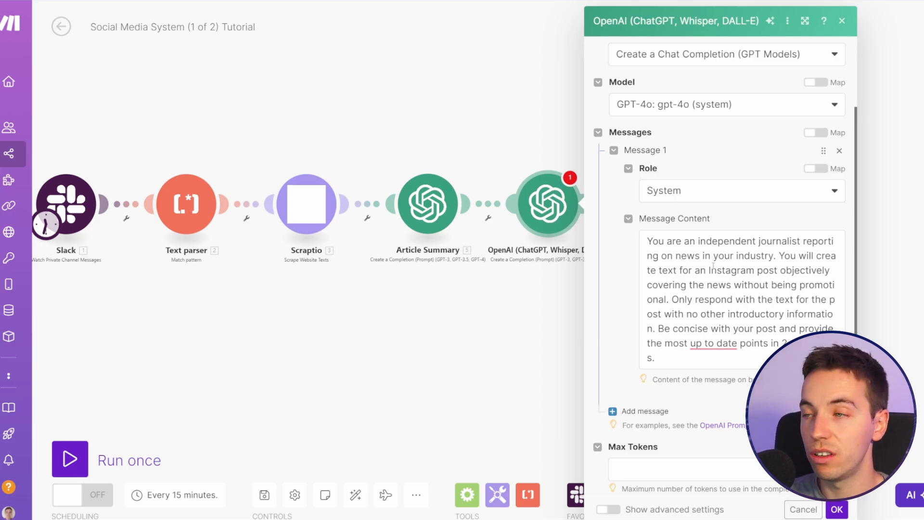
left_click(701, 300)
left_click_drag(791, 258, 721, 299)
left_click(721, 299)
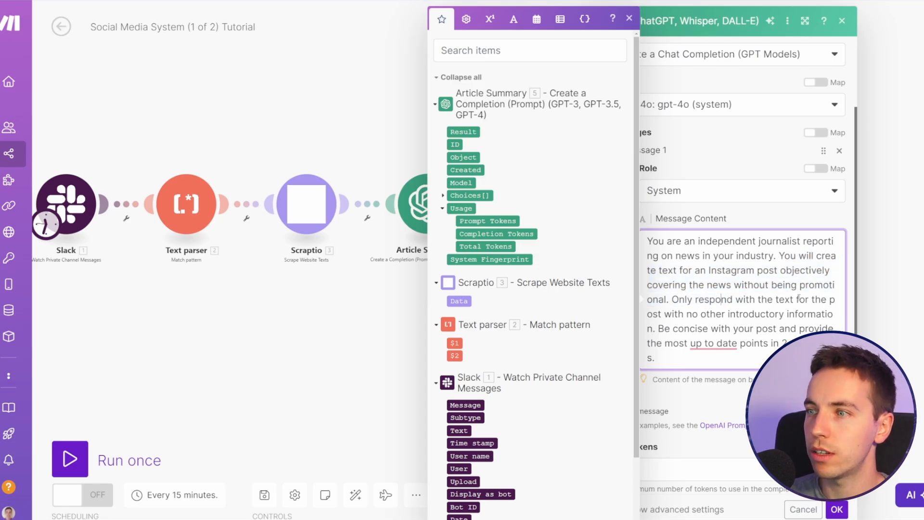
left_click_drag(683, 316, 672, 299)
left_click(670, 328)
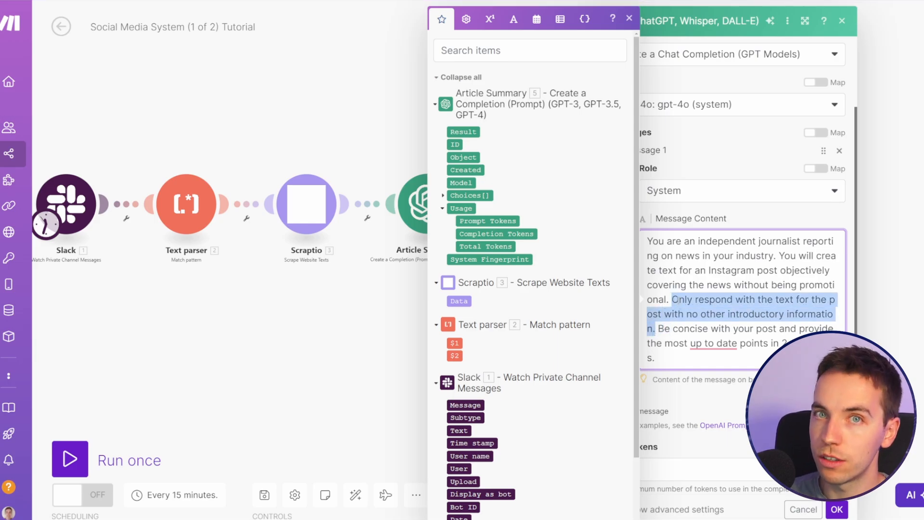
left_click_drag(658, 328, 687, 357)
left_click(687, 357)
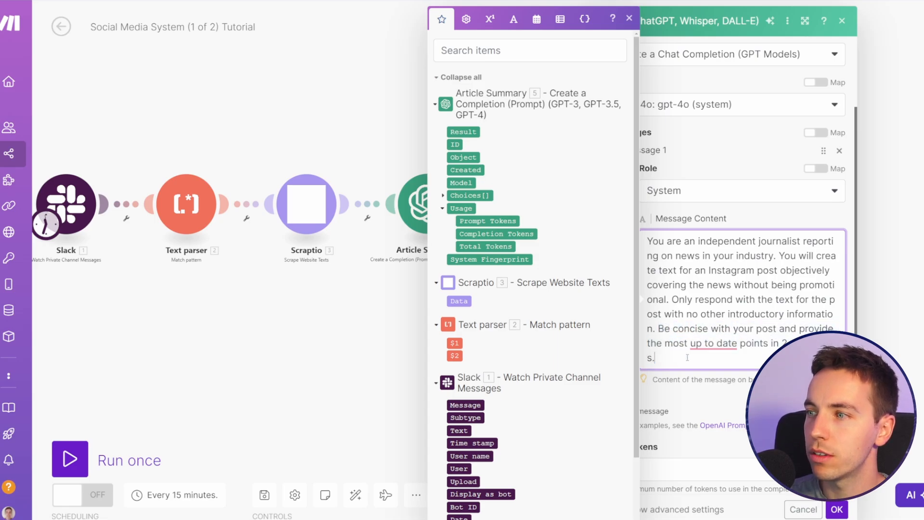
Step: Set Max Tokens to 0 in the new OpenAI module
left_click(708, 396)
scroll(708, 389, "down", 2)
left_click(710, 389)
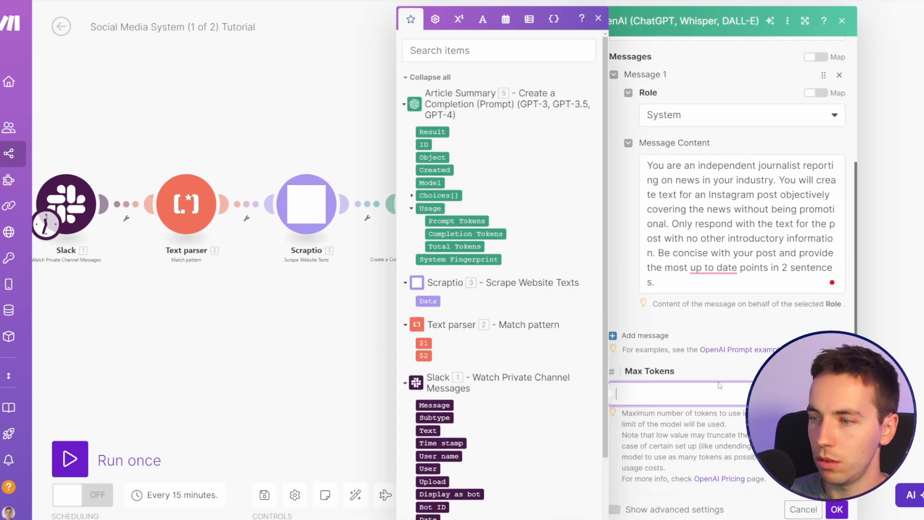
type("0")
left_click(741, 338)
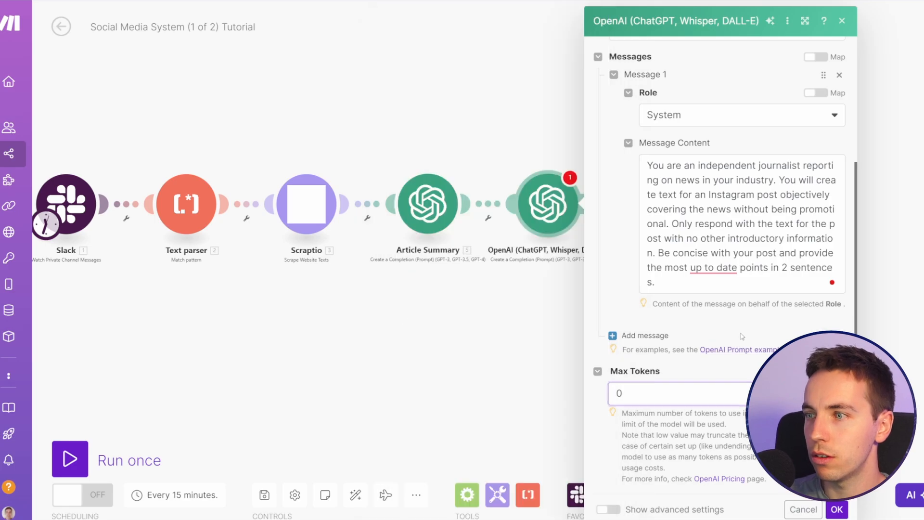
Step: Add a User message beginning "Write the text for an Instagram post about the following article", ending with the Article Summary Result, and save the module
left_click(642, 335)
left_click(682, 383)
left_click(682, 392)
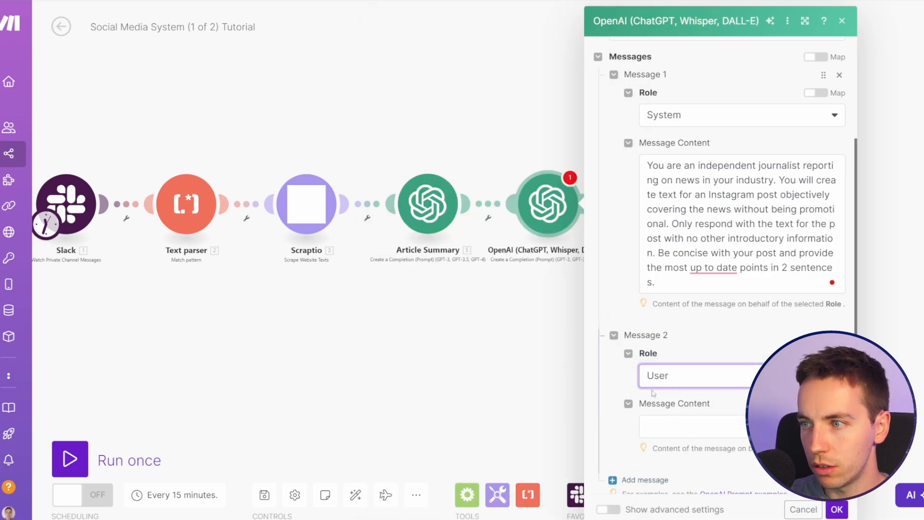
scroll(702, 364, "down", 2)
left_click(700, 346)
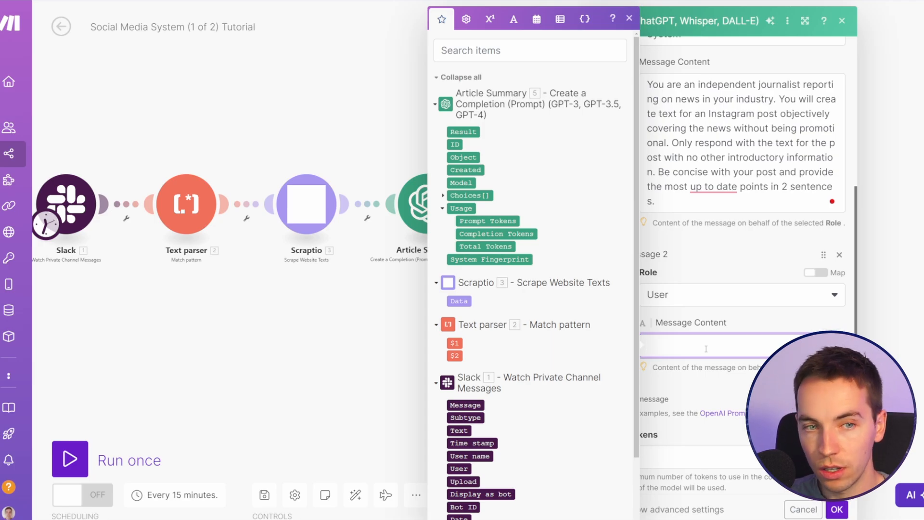
key("ctrl+v")
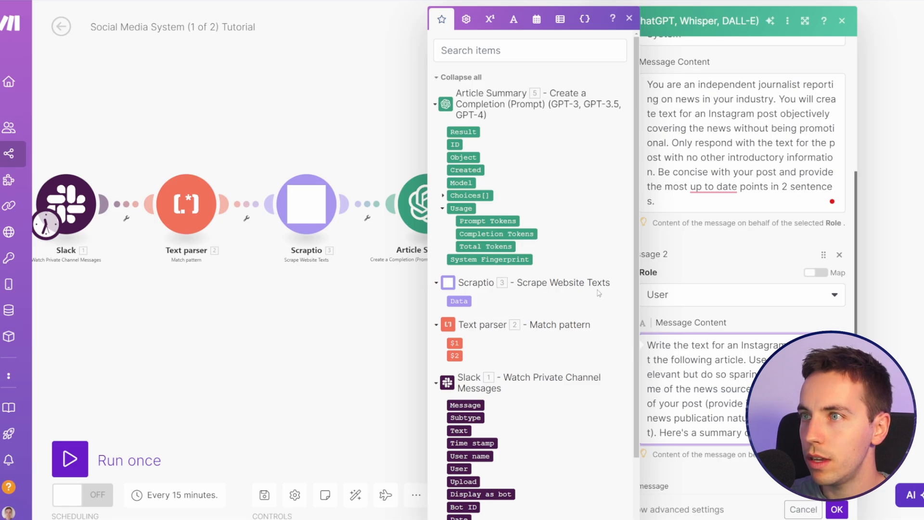
left_click(469, 131)
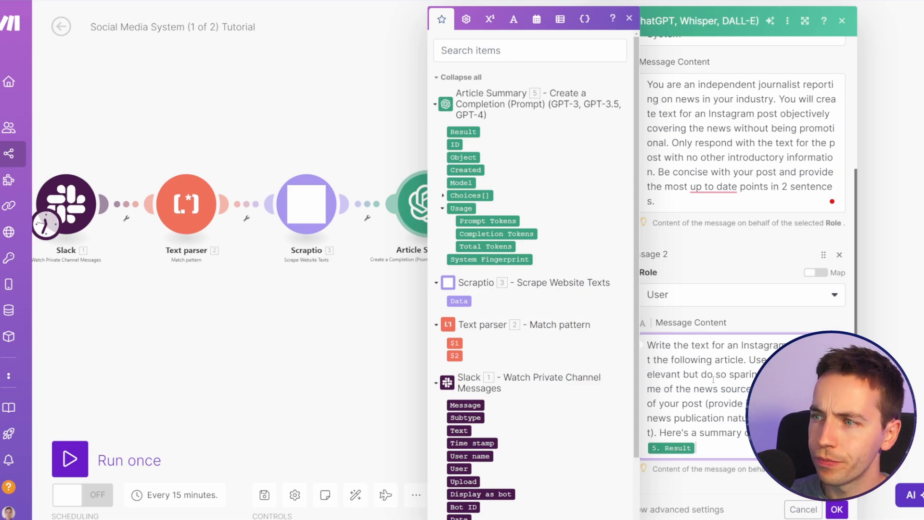
left_click(844, 514)
Step: Check the saved messages in the OpenAI module after Article Summary and rename the module Instagram Post
left_click(547, 202)
scroll(676, 406, "down", 2)
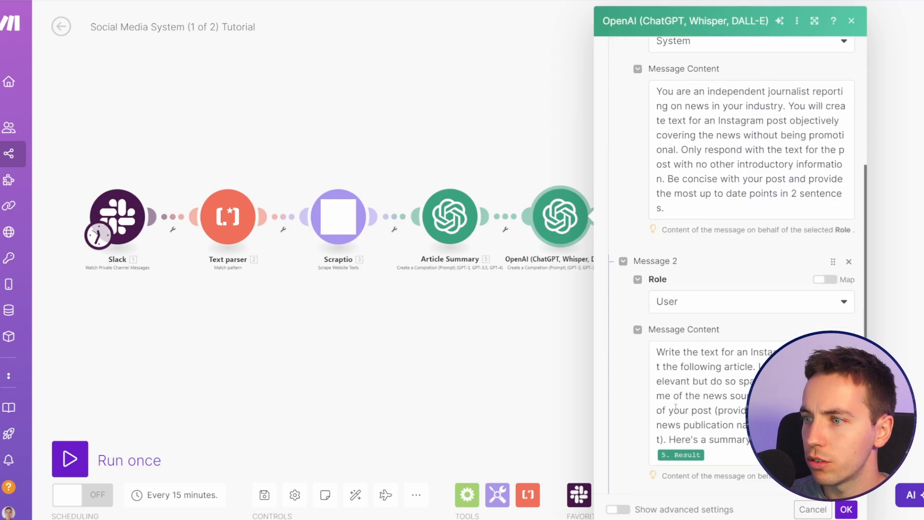
scroll(676, 407, "down", 3)
left_click(845, 508)
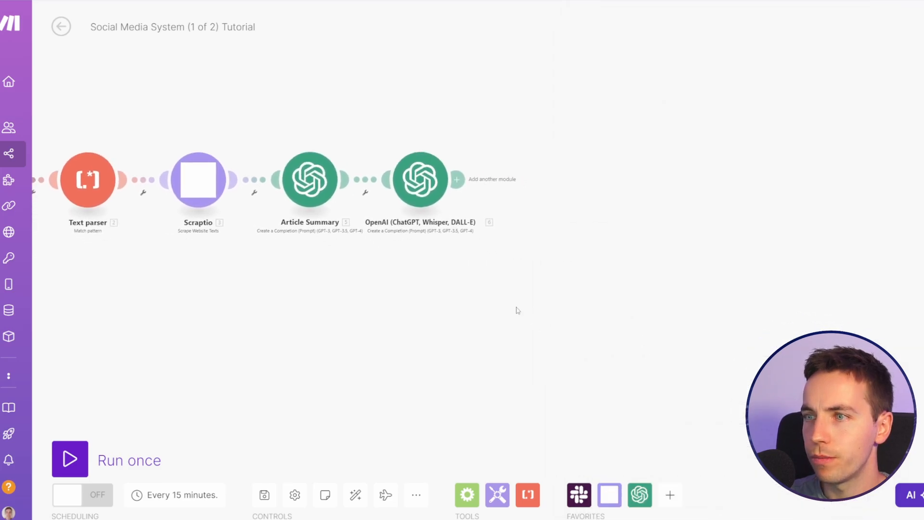
right_click(356, 189)
left_click(435, 254)
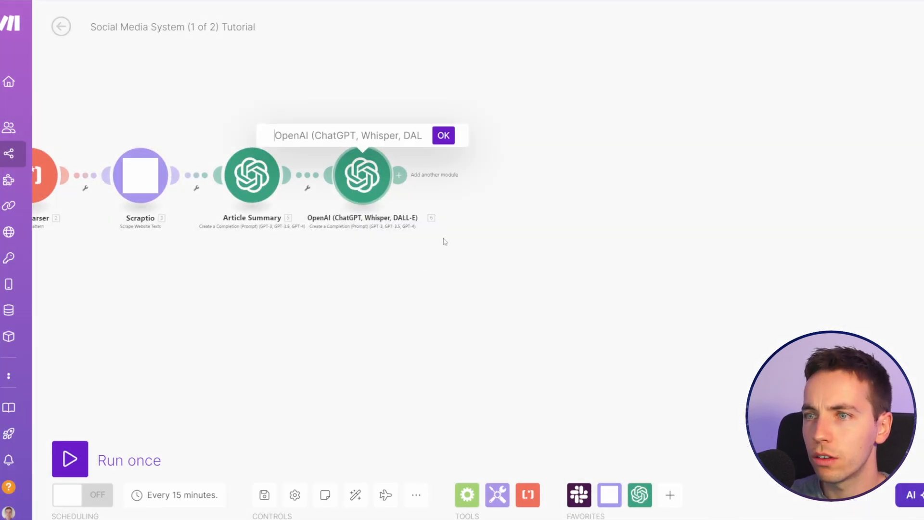
type("In")
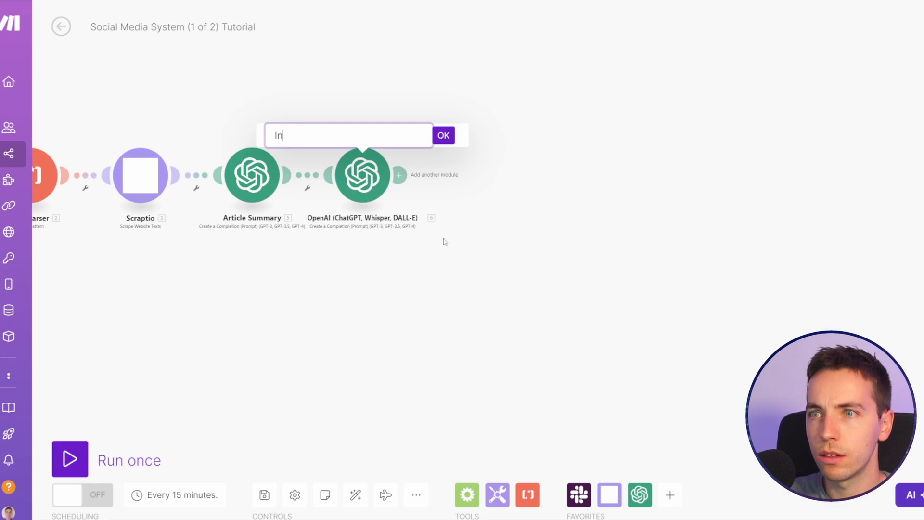
type("stagram Post")
key("Return")
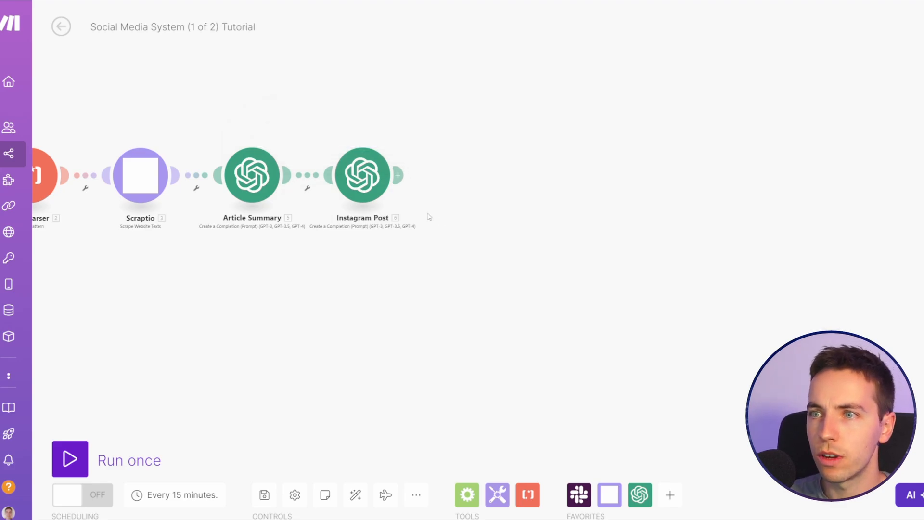
Step: Clone the Instagram Post module, connect the copy after it, and rename the copy Facebook Post
right_click(351, 184)
left_click(385, 269)
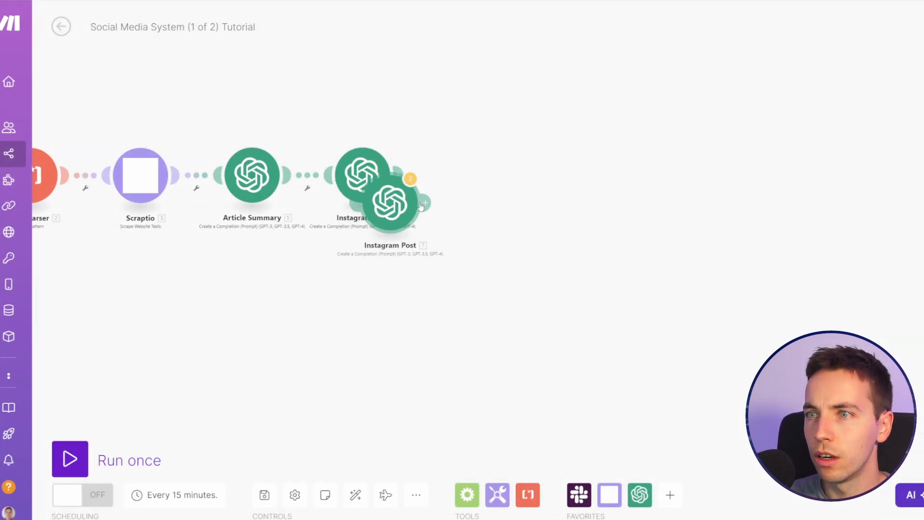
left_click(489, 176)
right_click(491, 180)
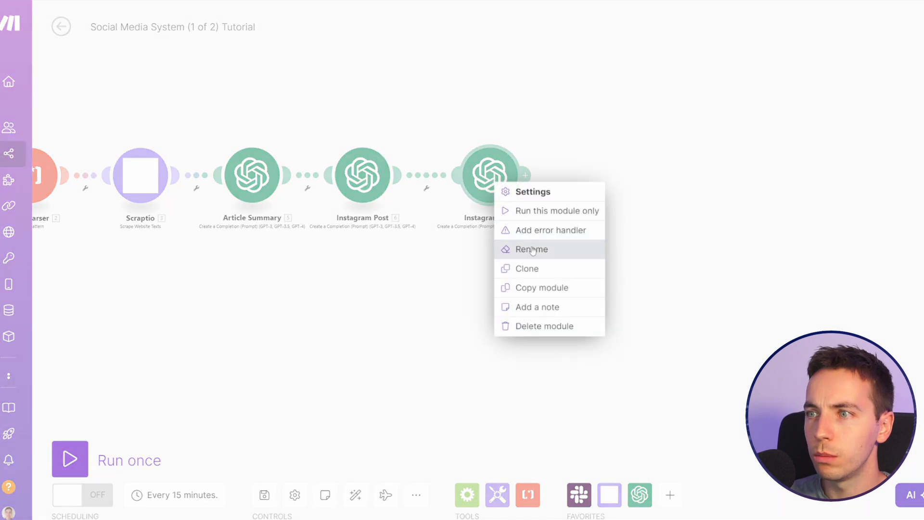
left_click(531, 248)
key("ctrl+a")
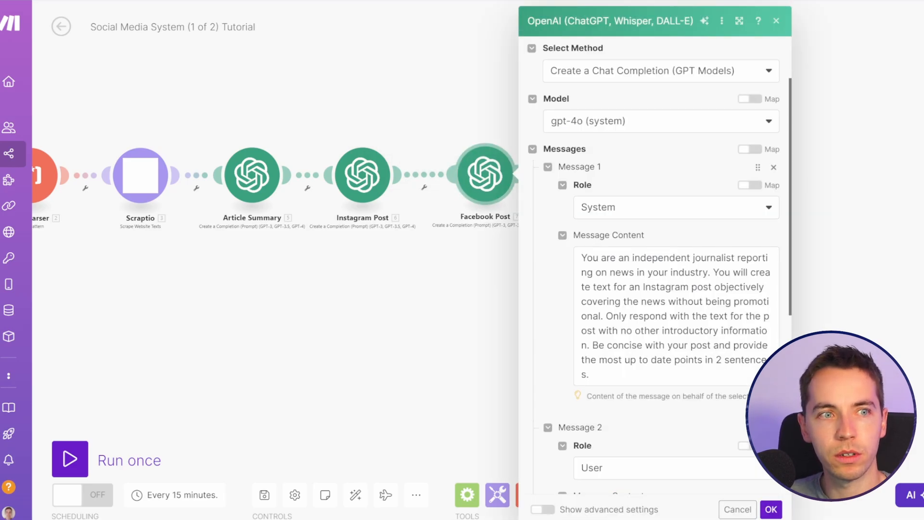
Step: Replace the Facebook Post module's System message with the same journalist prompt worded for a facebook post
left_click(637, 329)
key("ctrl+a")
type("You are an independent journalist reporting on news in your industry. You will create text for an facebook post objectively covering the news without being promotional. Only respond with the text for the post with no other introductory information. Be concise with your post and provide the most up to date points in 2 sentences.")
left_click(562, 317)
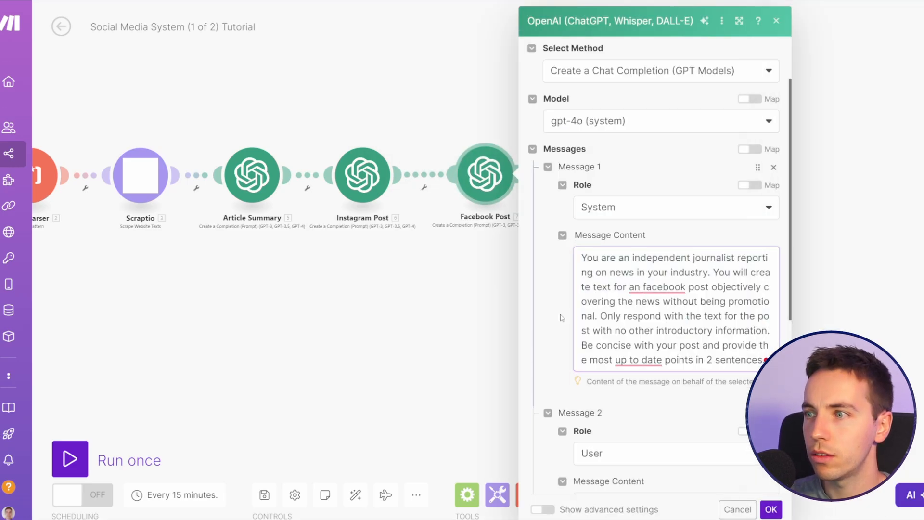
Step: Change Instagram to Facebook in the Facebook Post module's User message and save the module
scroll(546, 291, "down", 4)
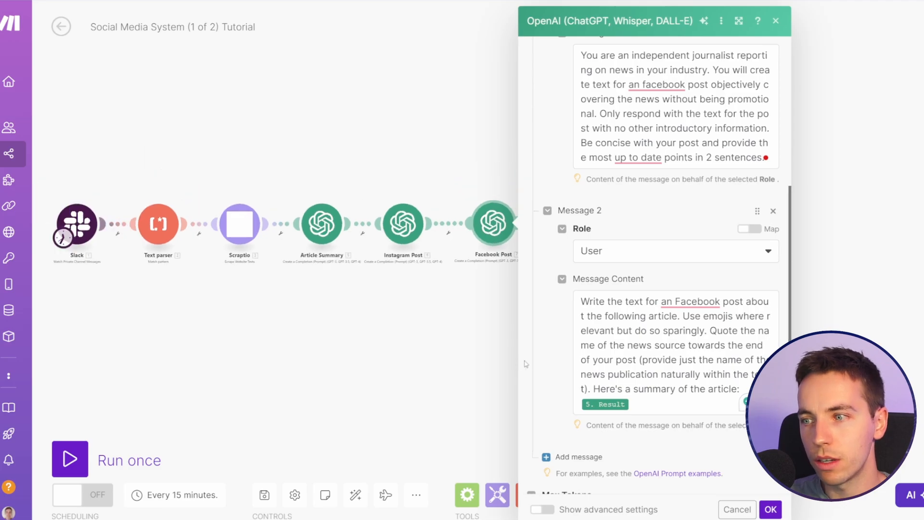
scroll(654, 265, "down", 3)
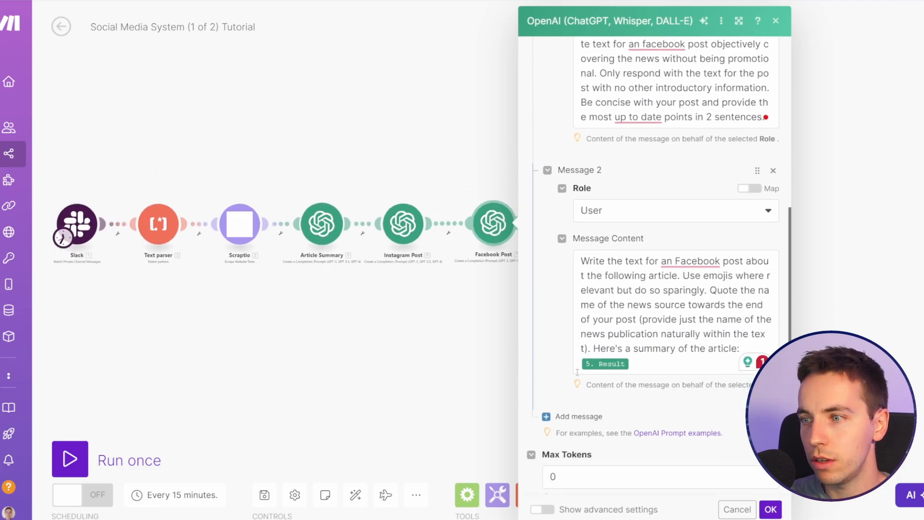
left_click(770, 510)
Step: Clone the Facebook Post module after itself and rename the copy X/Twitter Post
right_click(474, 198)
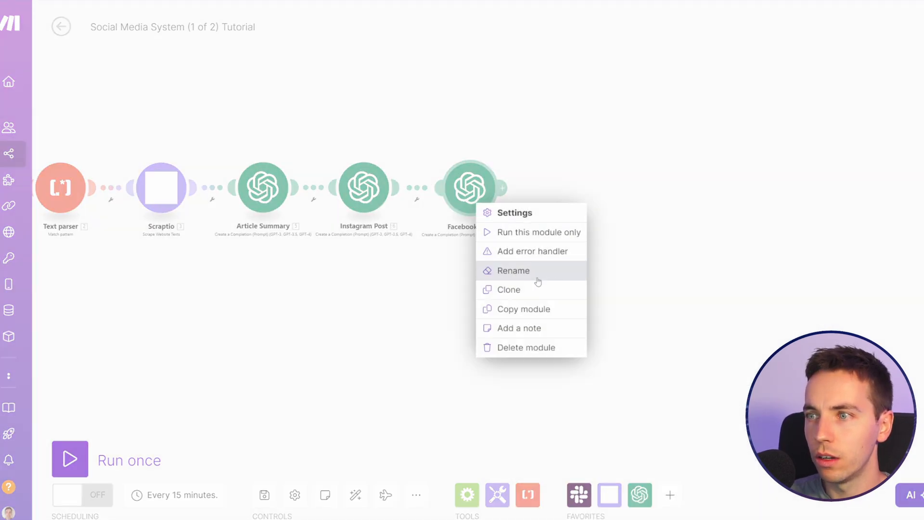
left_click(508, 289)
left_click(647, 265)
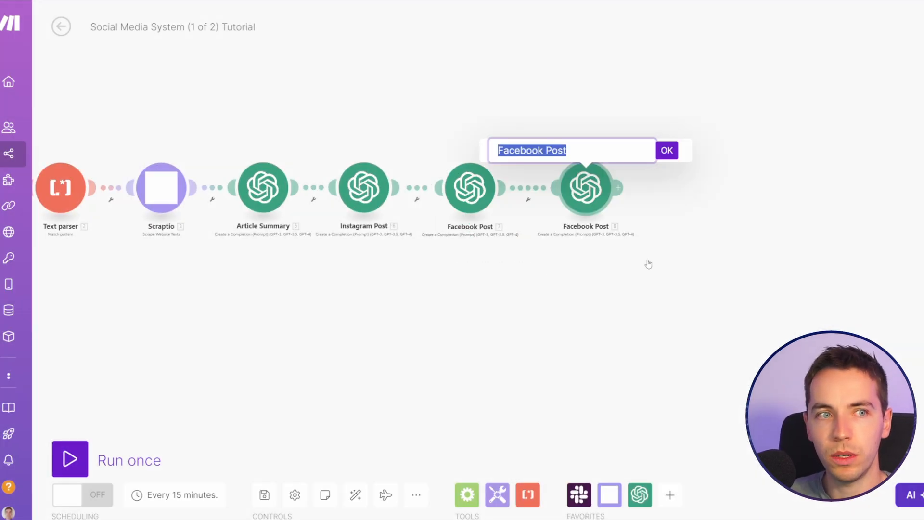
type("X/Twit")
key("BackSpace")
key("BackSpace")
key("BackSpace")
key("BackSpace")
type("T")
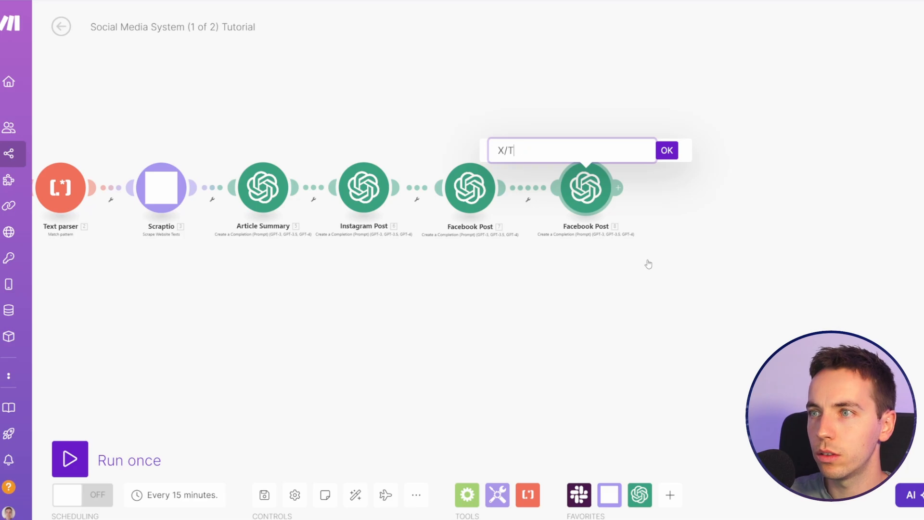
type("witter Post")
key("Return")
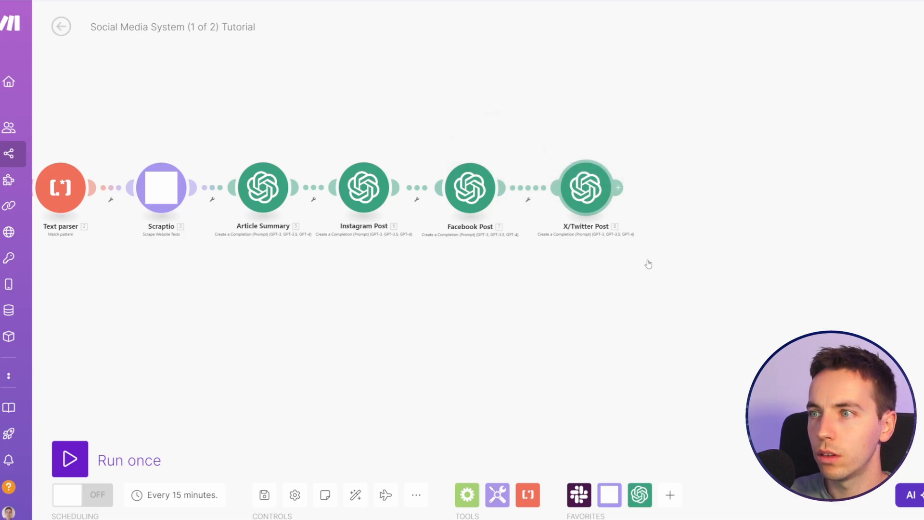
Step: Replace the X/Twitter Post module's System message with the journalist prompt for a Twitter post in 280 characters or less, without hashtags
left_click(587, 200)
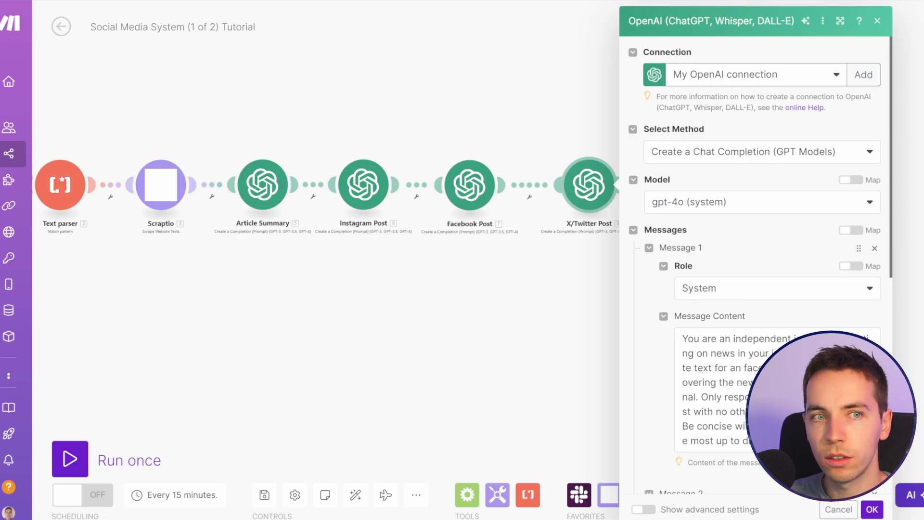
scroll(700, 274, "down", 2)
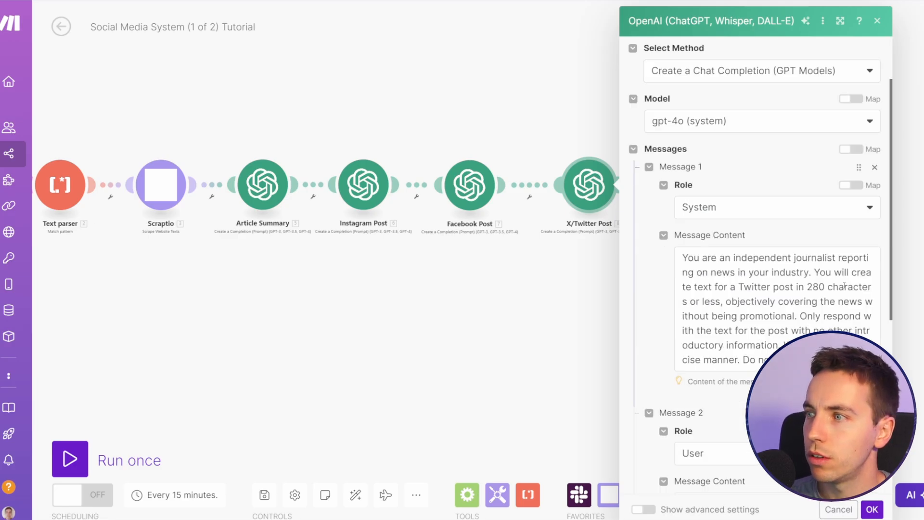
left_click_drag(715, 289, 805, 288)
left_click(824, 288)
left_click(802, 240)
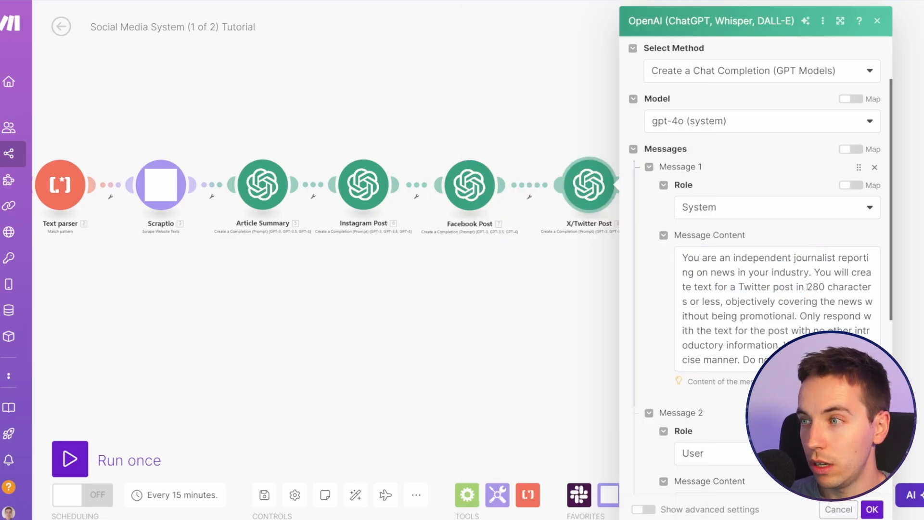
left_click_drag(808, 287, 824, 287)
left_click(822, 243)
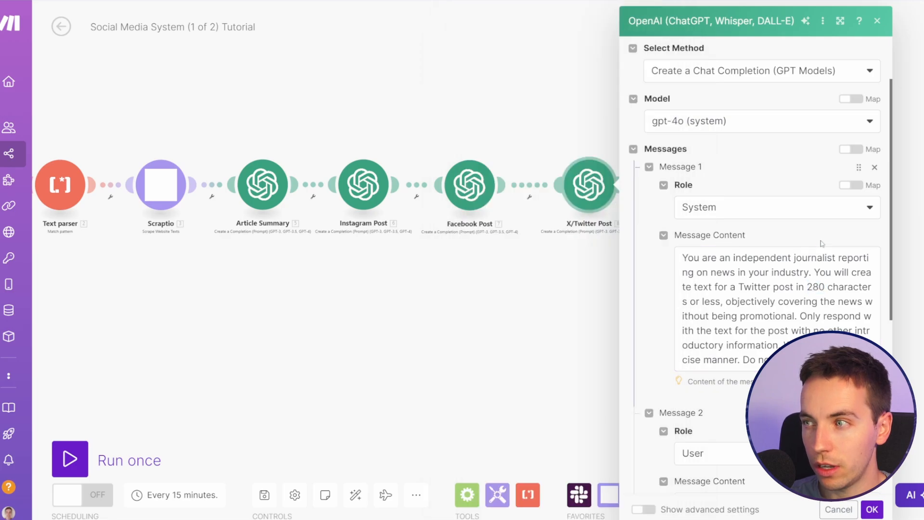
Step: Review the X/Twitter Post module's System message, especially its closing instructions on concise writing and hashtags
scroll(813, 301, "down", 1)
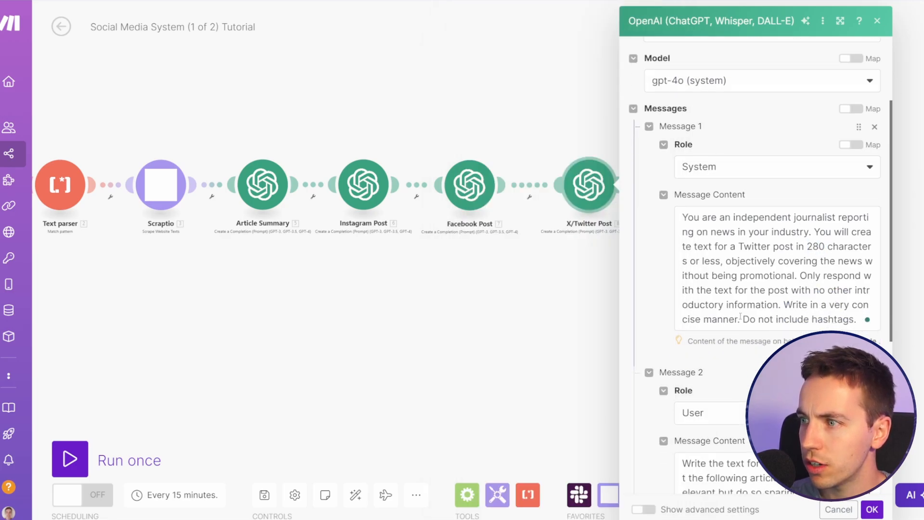
left_click_drag(783, 305, 736, 319)
left_click(770, 319)
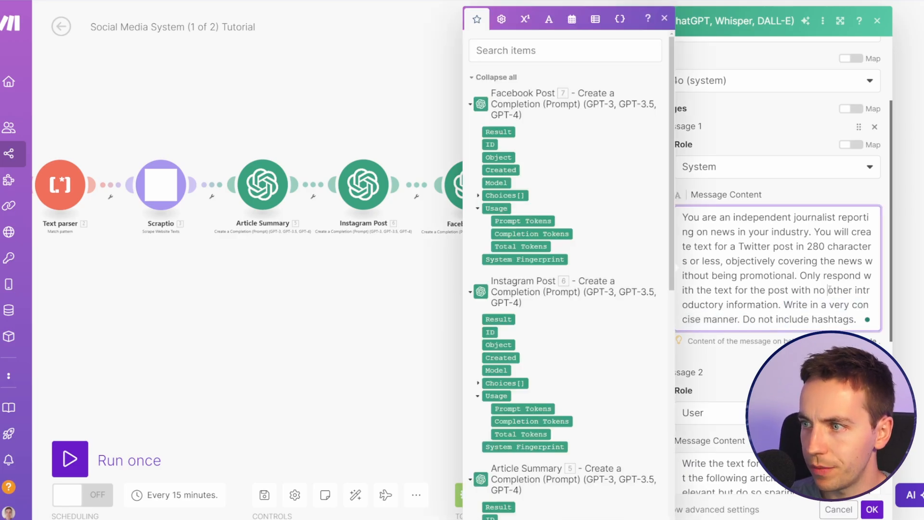
scroll(829, 290, "down", 1)
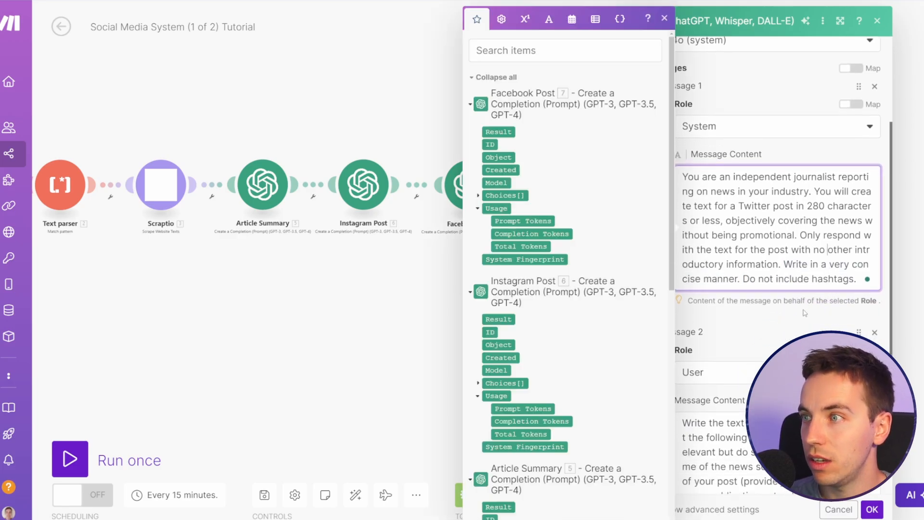
left_click(790, 319)
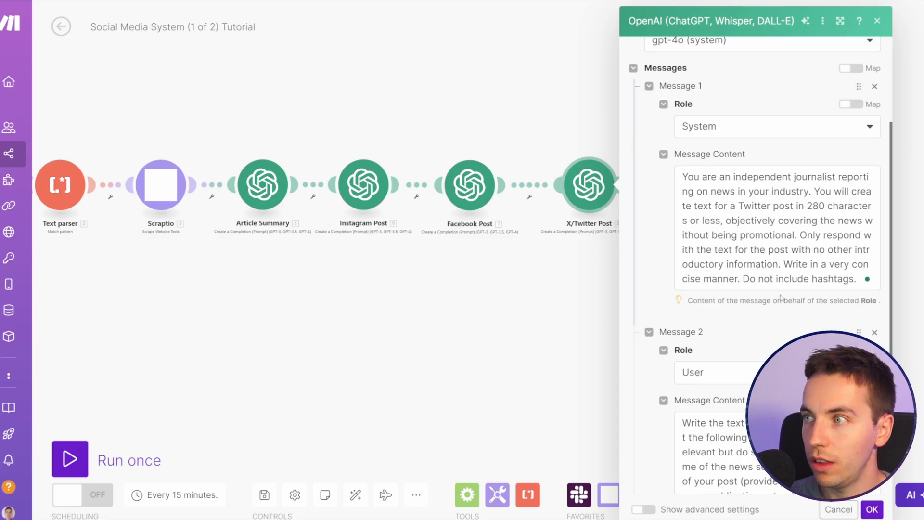
scroll(790, 297, "down", 2)
scroll(768, 267, "up", 2)
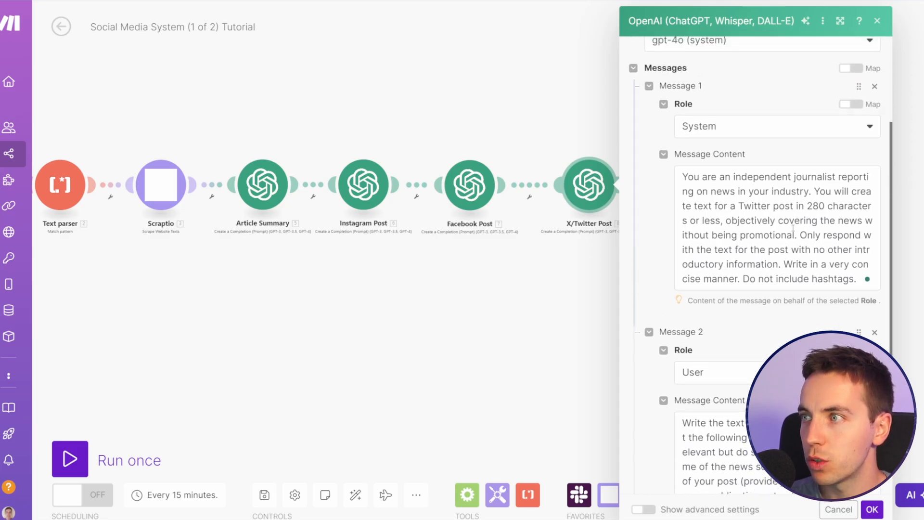
Step: Replace the X/Twitter Post module's User message with the Twitter post version containing the article summary Result, and save the module
scroll(765, 263, "down", 4)
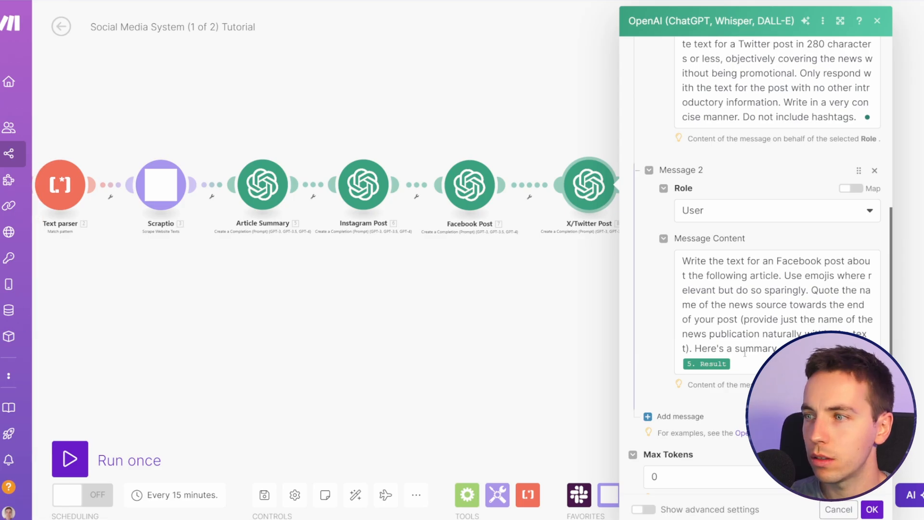
left_click(778, 337)
key("ctrl+a")
key("ctrl+v")
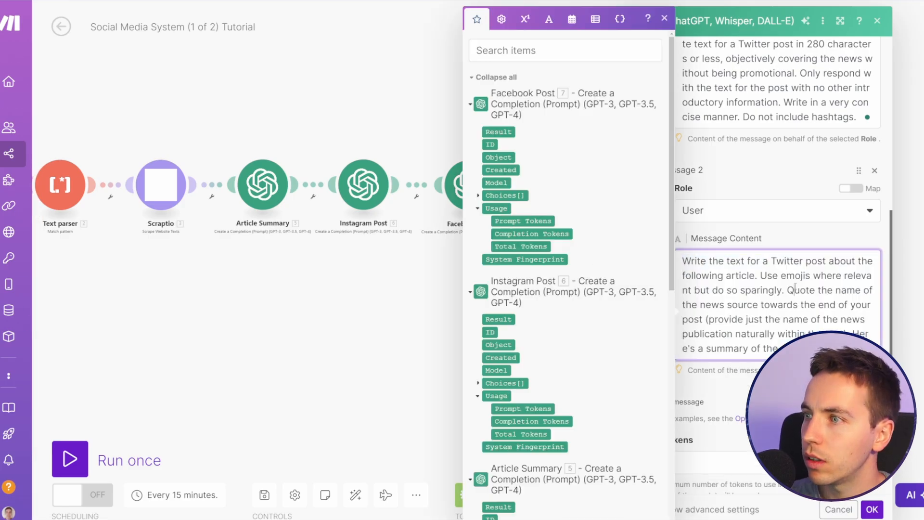
scroll(790, 321, "down", 2)
left_click(791, 319)
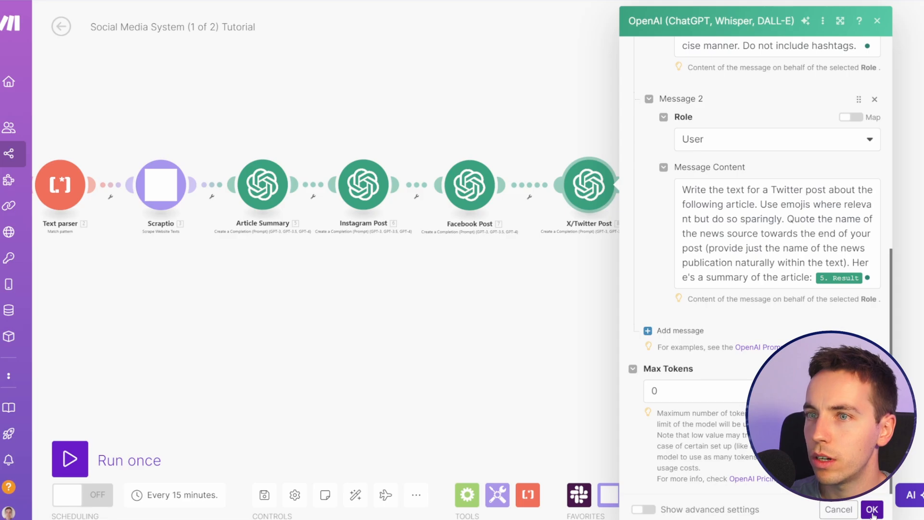
left_click(872, 513)
Step: Clone the X/Twitter Post module, line the copy up after it, and rename the copy Linkedin Post
right_click(551, 181)
left_click(625, 276)
left_click(656, 195)
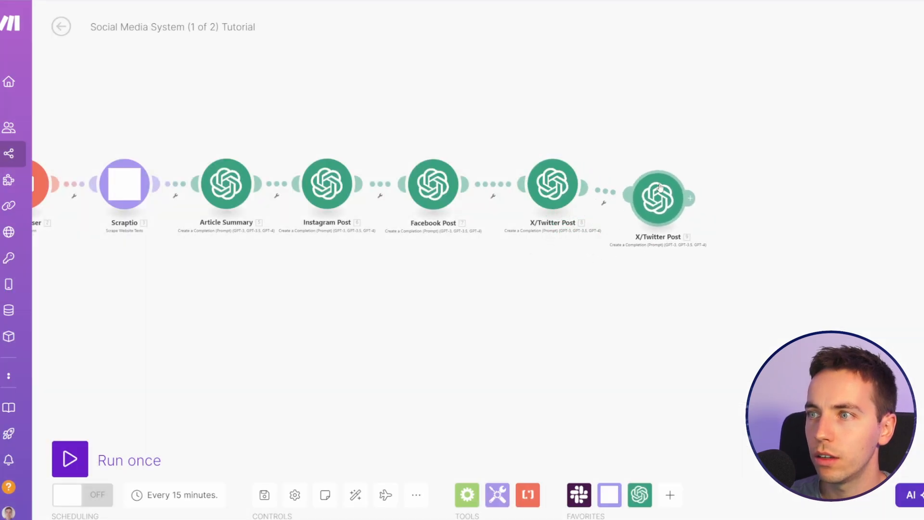
left_click_drag(540, 176, 535, 175)
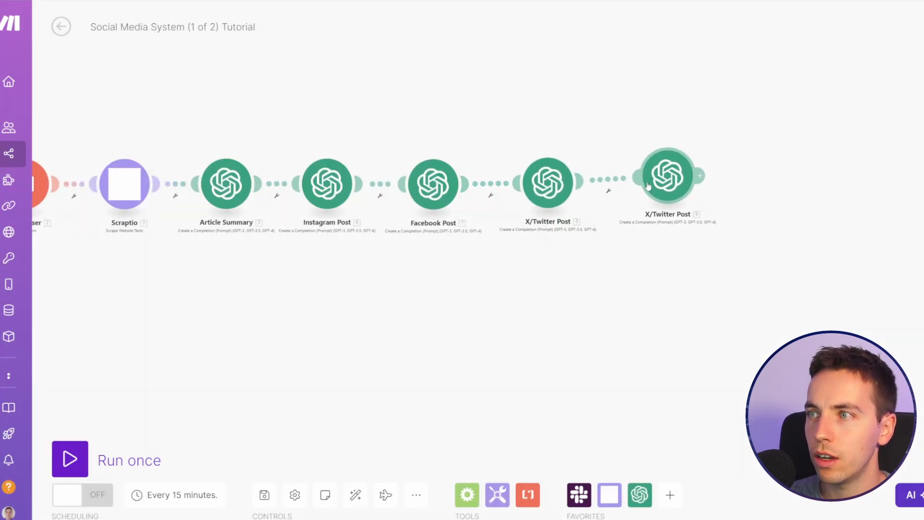
left_click_drag(655, 181, 646, 187)
right_click(659, 194)
left_click(707, 267)
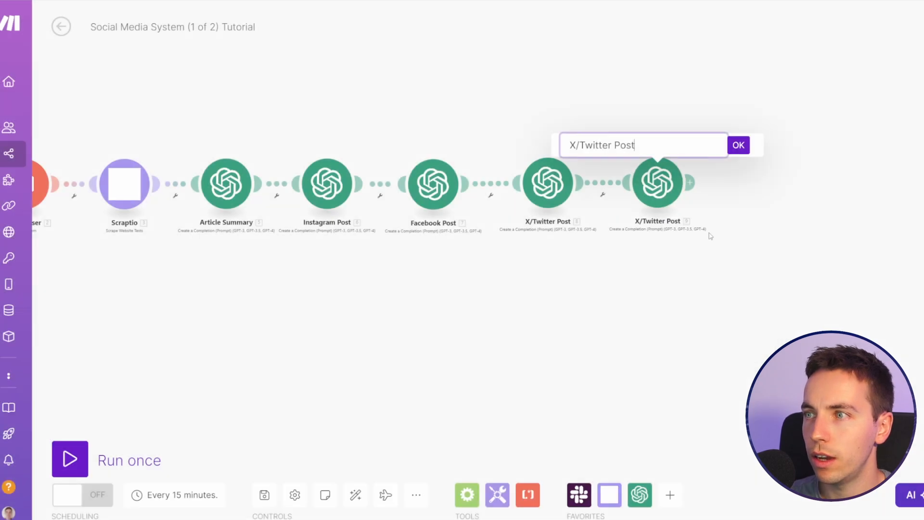
type("Lin")
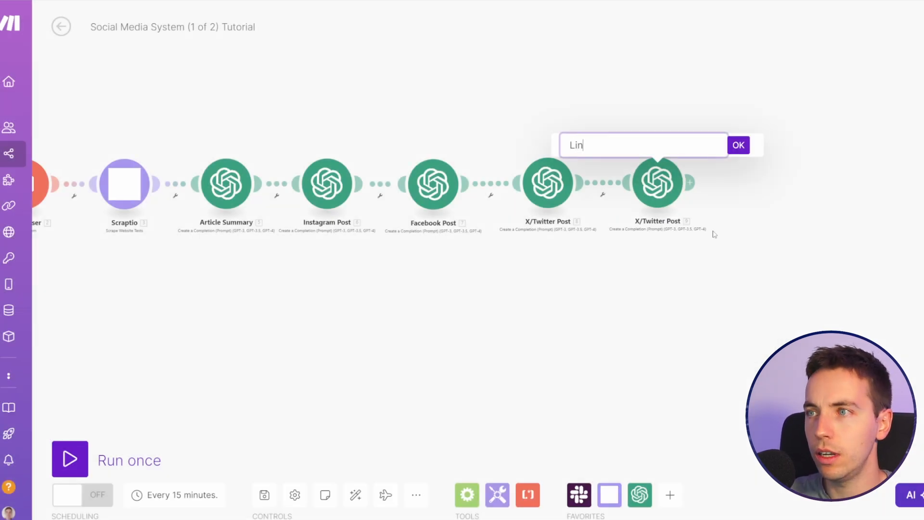
type("kedin Post")
key("Return")
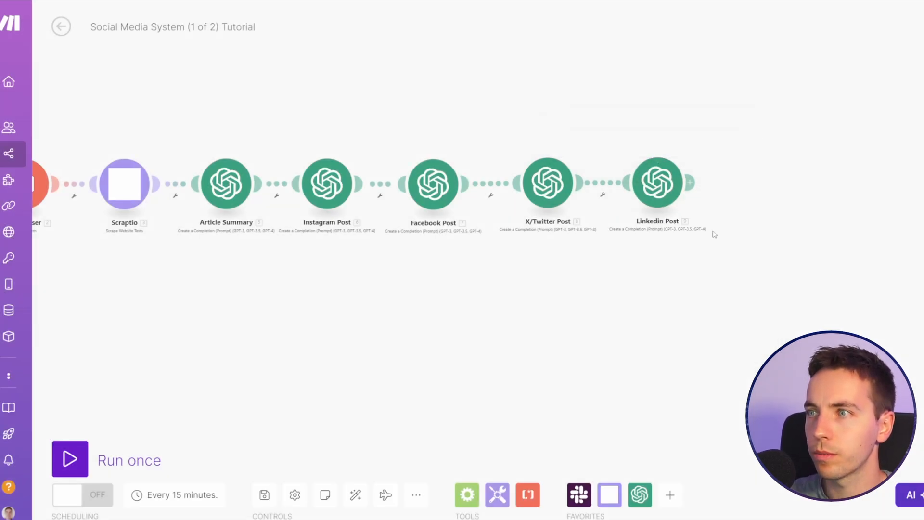
Step: Replace the Linkedin Post module's System message with the journalist prompt worded for a LinkedIn post limited to 2 sentences
left_click(661, 188)
scroll(819, 269, "down", 2)
left_click(819, 281)
key("ctrl+a")
key("ctrl+v")
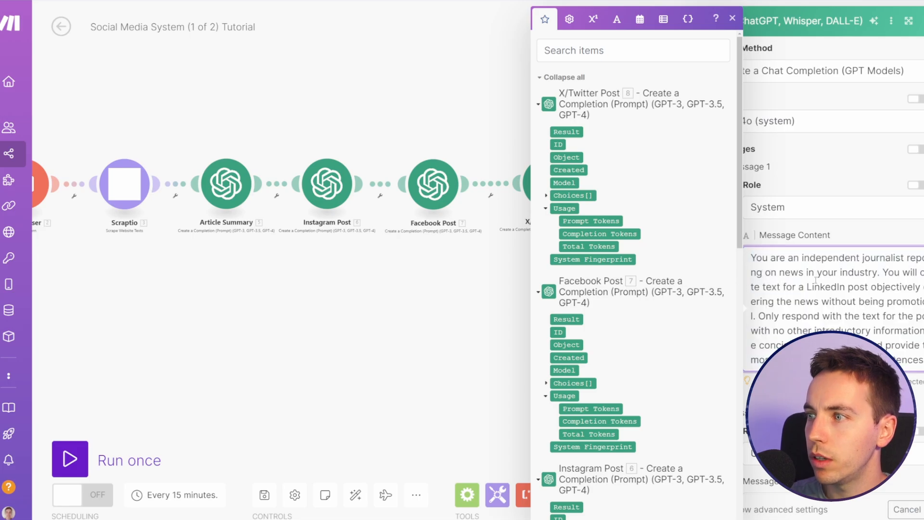
scroll(819, 289, "down", 2)
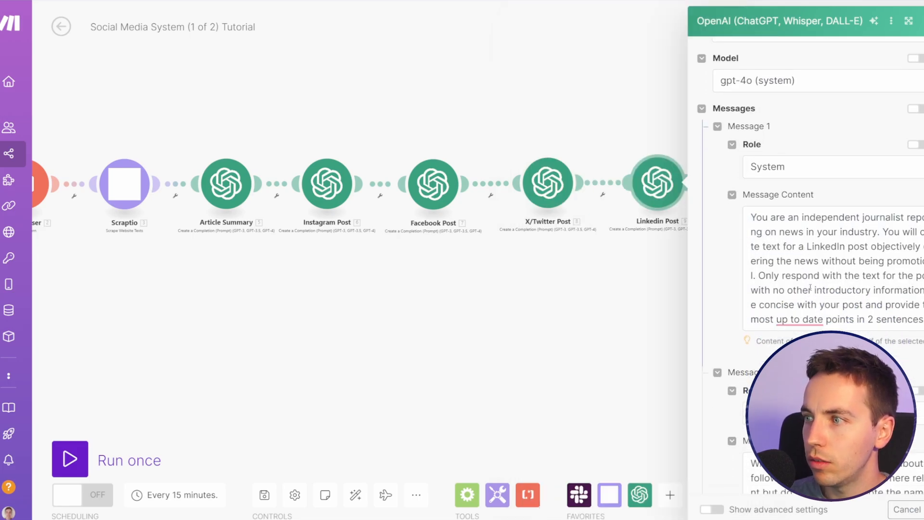
Step: Replace the Linkedin Post module's User message with the LinkedIn version that forbids emojis and quotes the news source's name
scroll(767, 283, "down", 2)
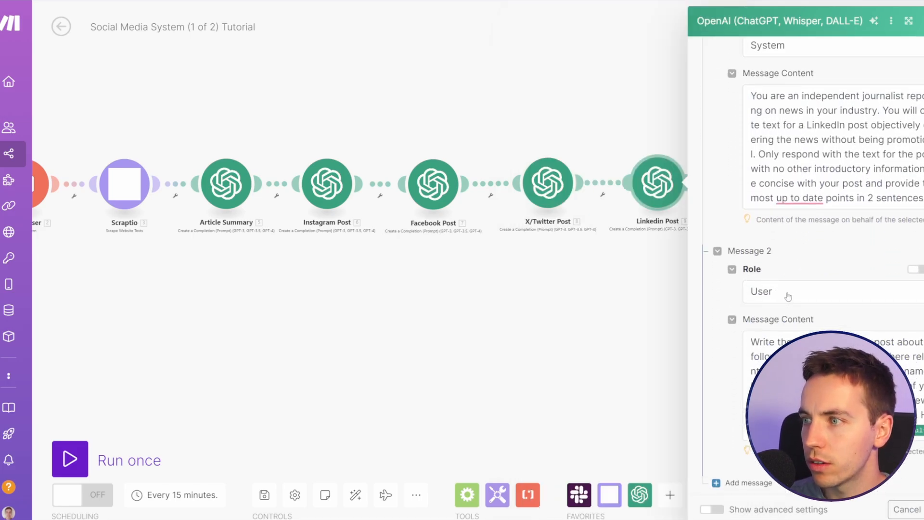
scroll(759, 309, "down", 1)
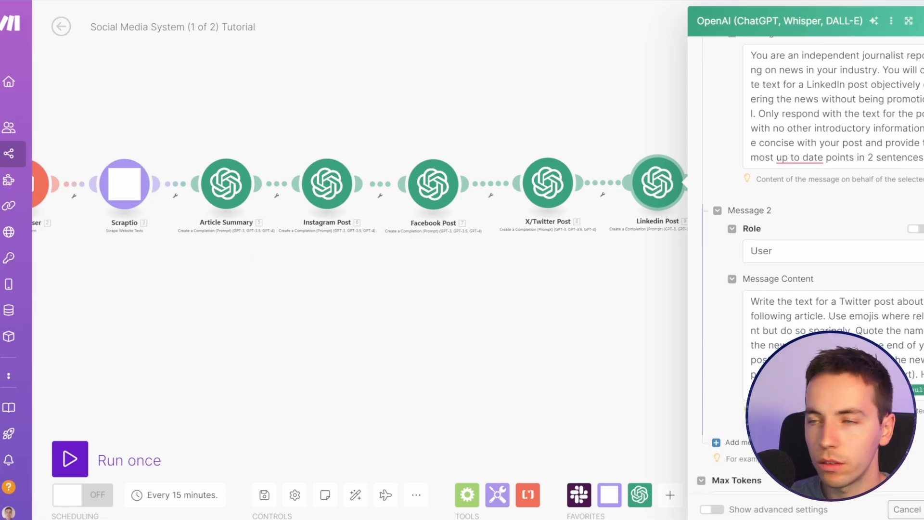
left_click_drag(896, 391, 715, 292)
key("ctrl+v")
left_click(884, 327)
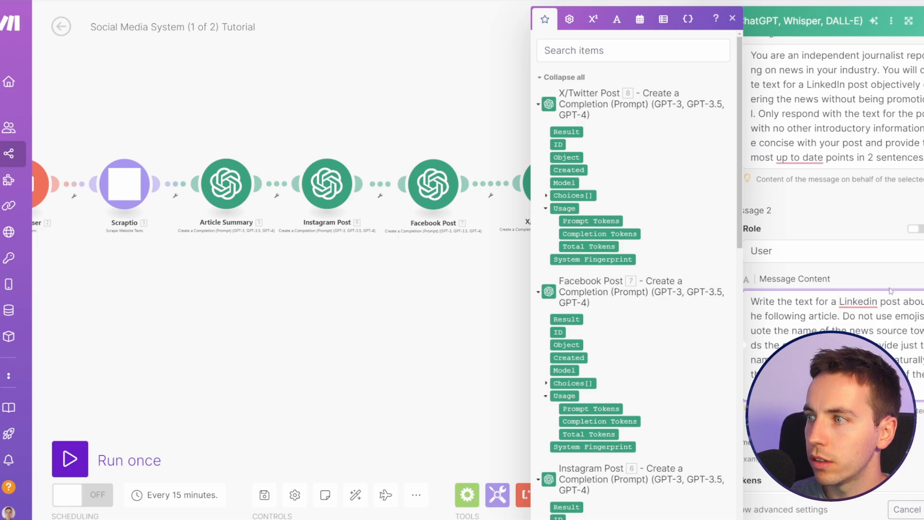
mouse_move(864, 303)
left_click(847, 210)
scroll(847, 210, "down", 1)
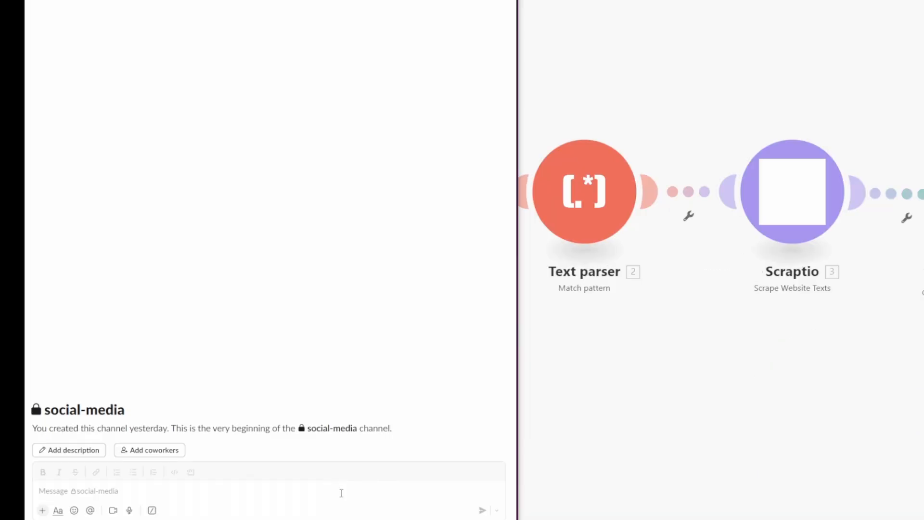
Step: Post the BBC article link in the social-media Slack channel and run the Make scenario once
type("https://www.bbc.com/news/articles/c978902e0ljo")
key("Return")
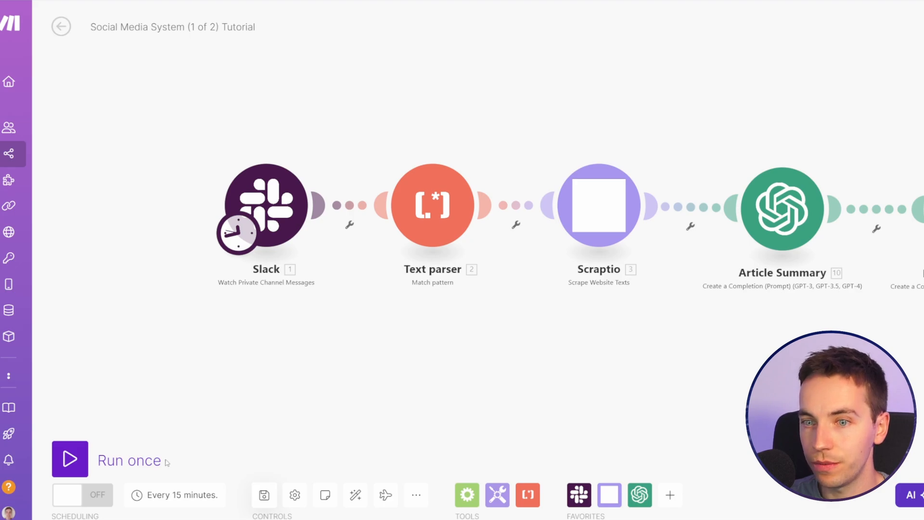
left_click(69, 461)
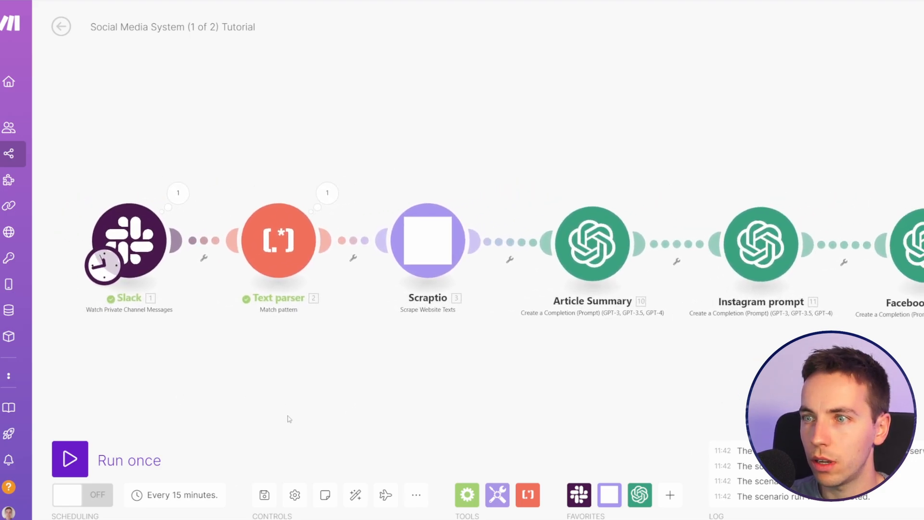
Step: Inspect the Text parser's run input, map the Slack message's Text into the module's Text field, and save it
left_click(327, 193)
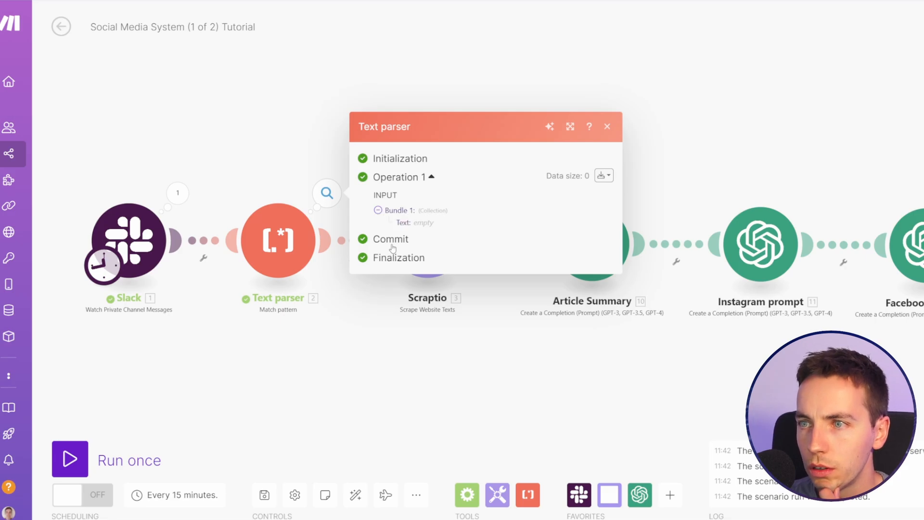
left_click(355, 335)
left_click(284, 259)
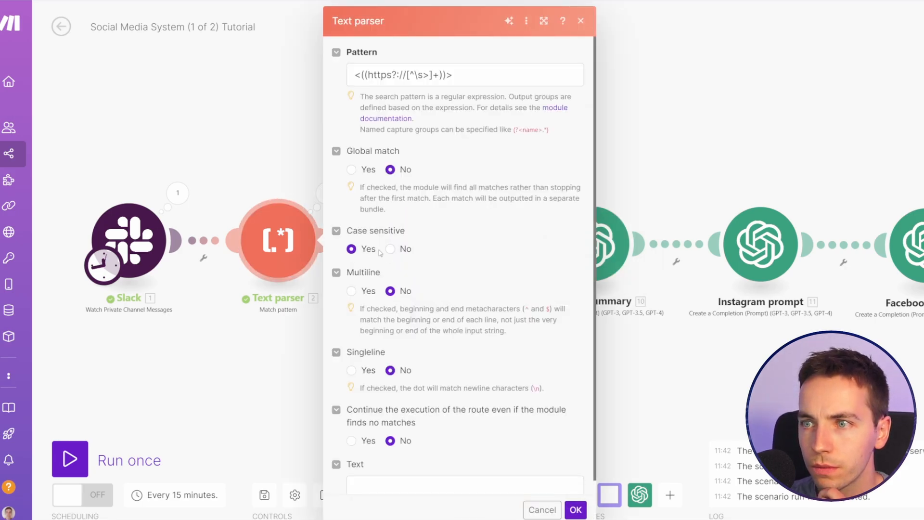
scroll(418, 240, "down", 1)
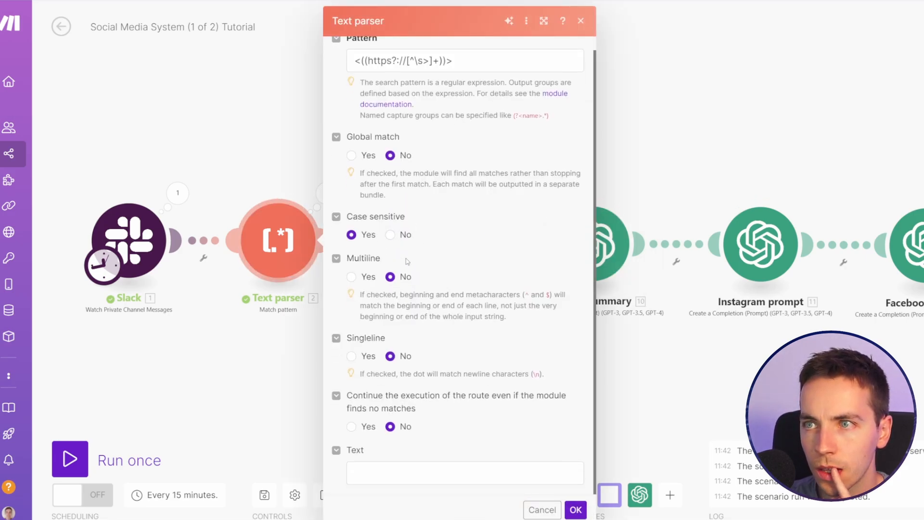
scroll(407, 261, "up", 1)
scroll(398, 216, "down", 1)
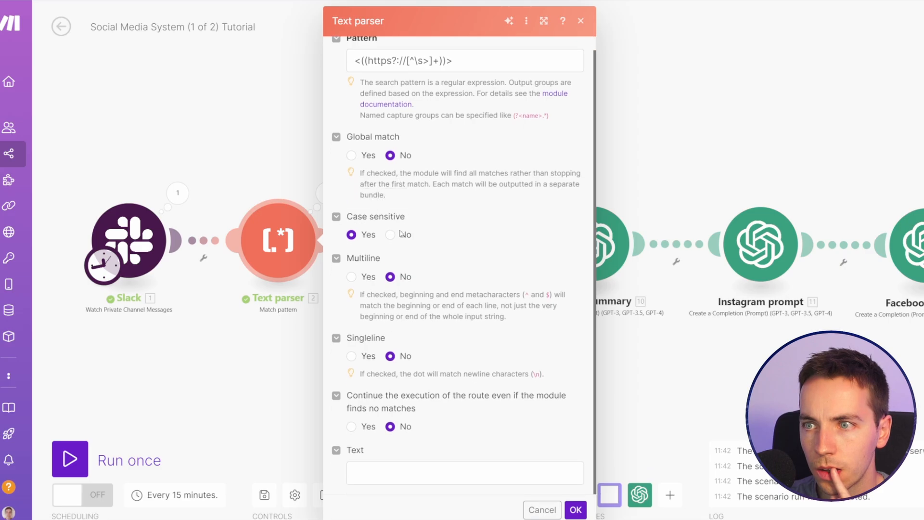
left_click(425, 474)
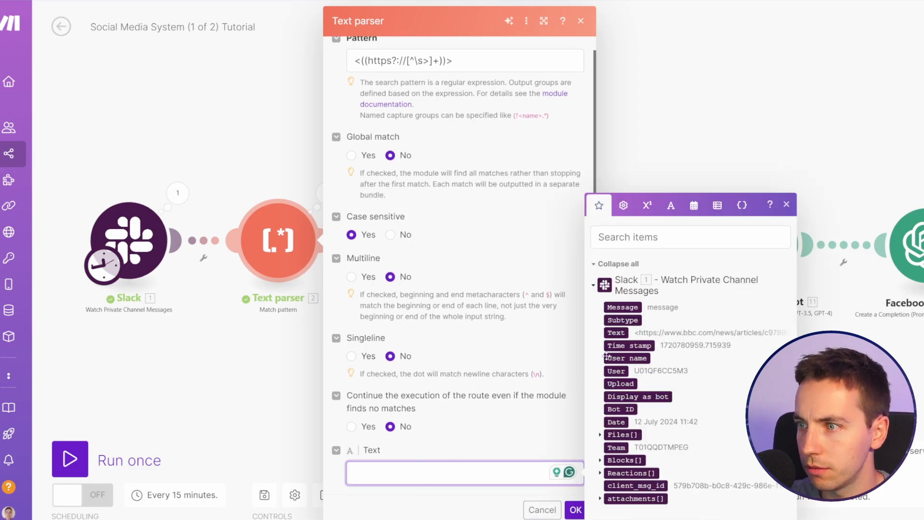
left_click(617, 332)
left_click(575, 510)
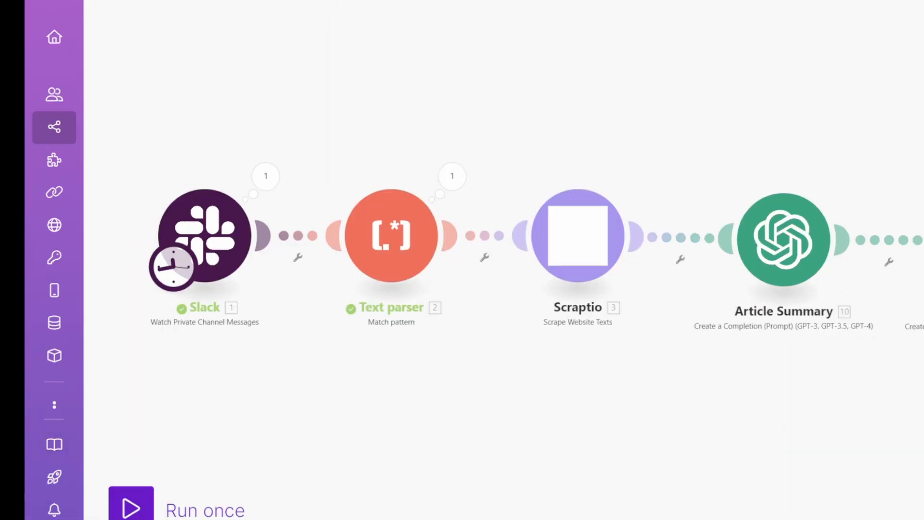
Step: Copy the BBC article link from the social-media channel in Slack and run the Make scenario once again
key("alt+Tab")
left_click_drag(255, 449, 54, 447)
key("ctrl+c")
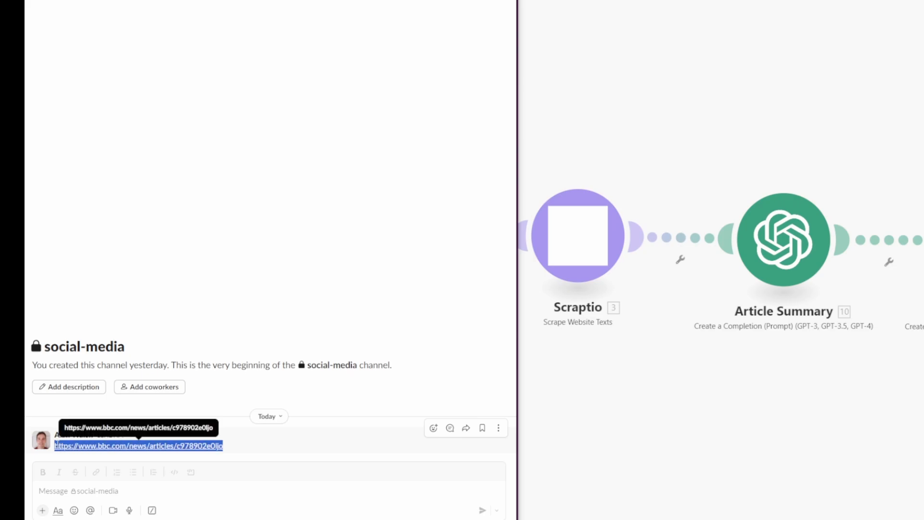
left_click(603, 437)
left_click(180, 508)
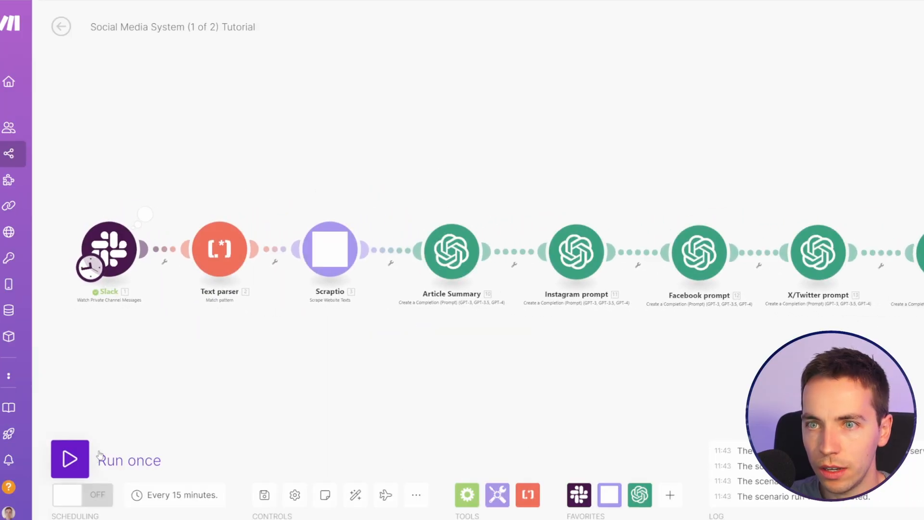
key("alt+Tab")
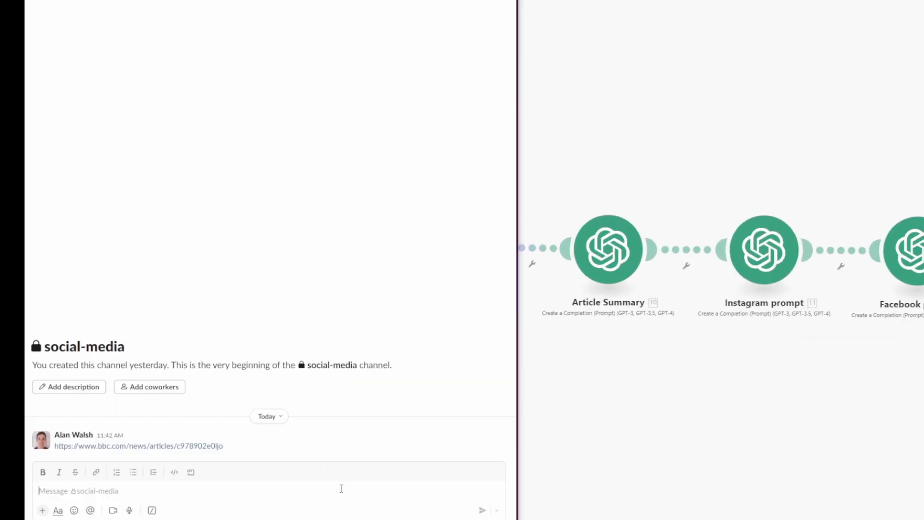
left_click(341, 488)
key("ctrl+v")
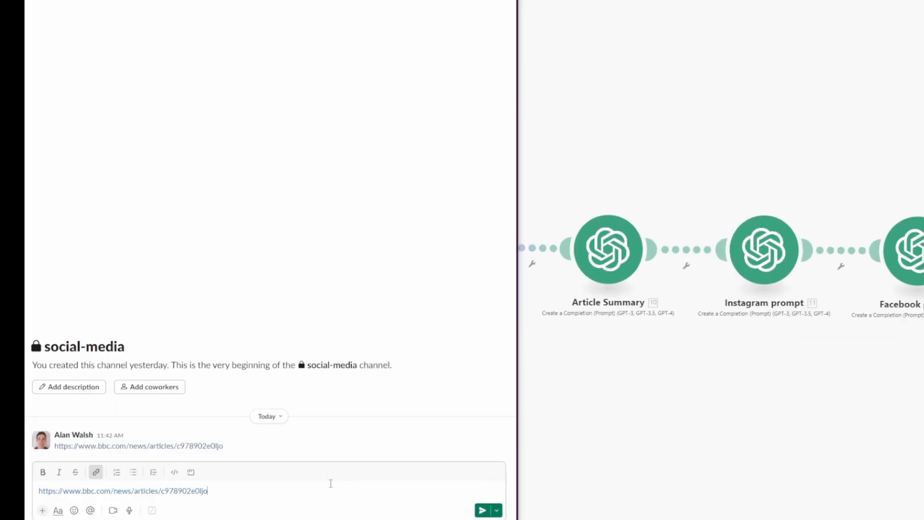
key("Return")
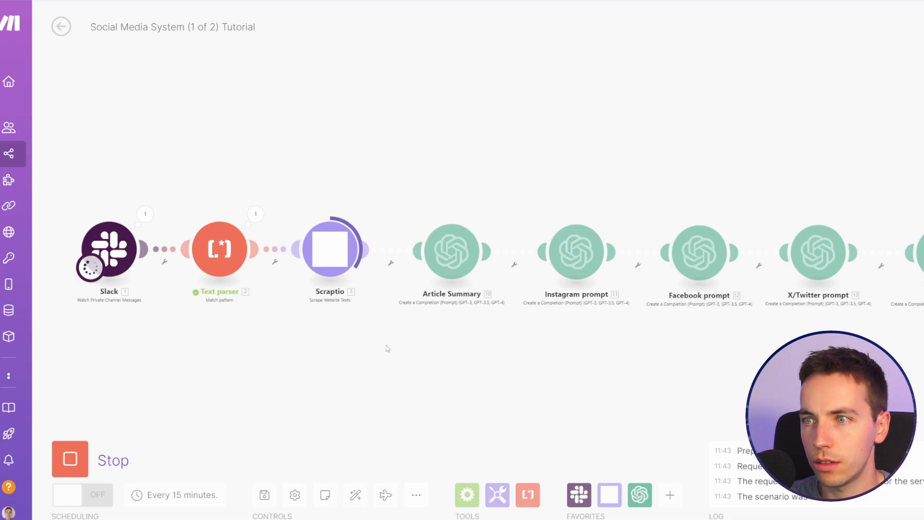
Step: Examine the article text that the Scraptio module returned in this run
left_click(209, 209)
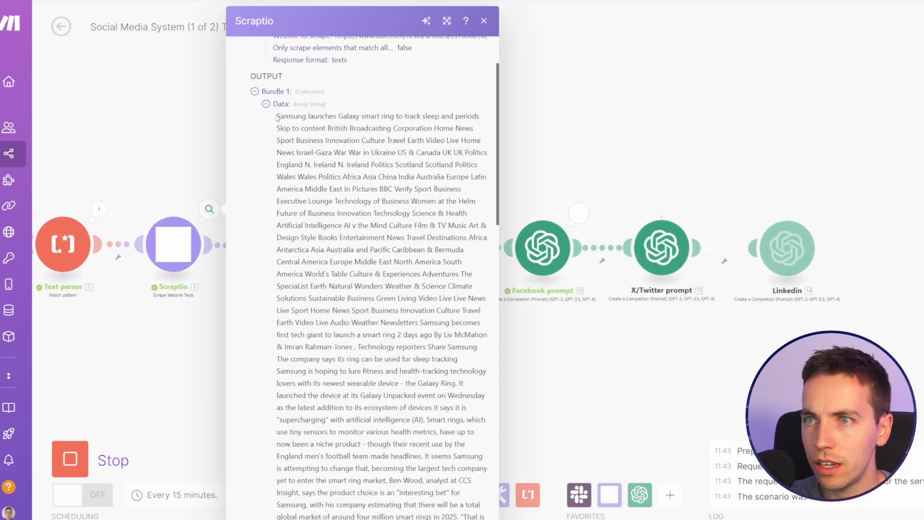
scroll(283, 130, "down", 1)
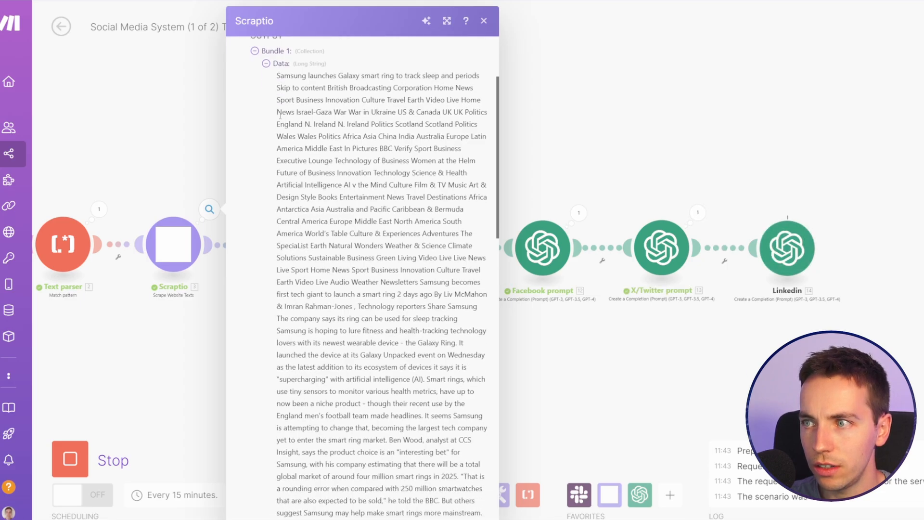
scroll(284, 147, "down", 8)
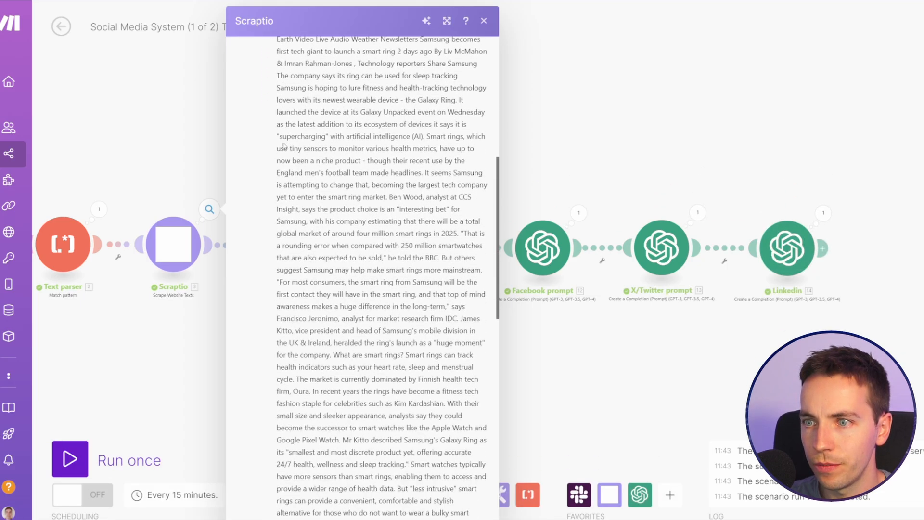
scroll(269, 156, "down", 7)
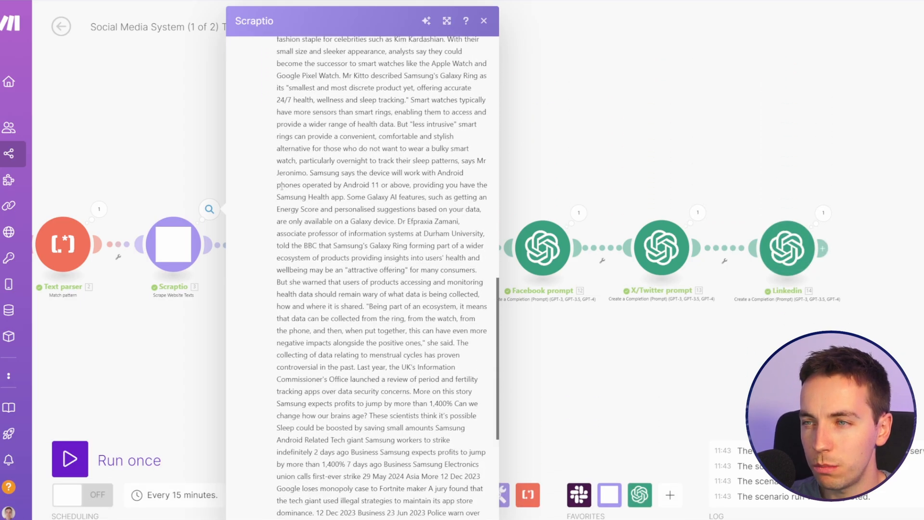
scroll(299, 187, "up", 10)
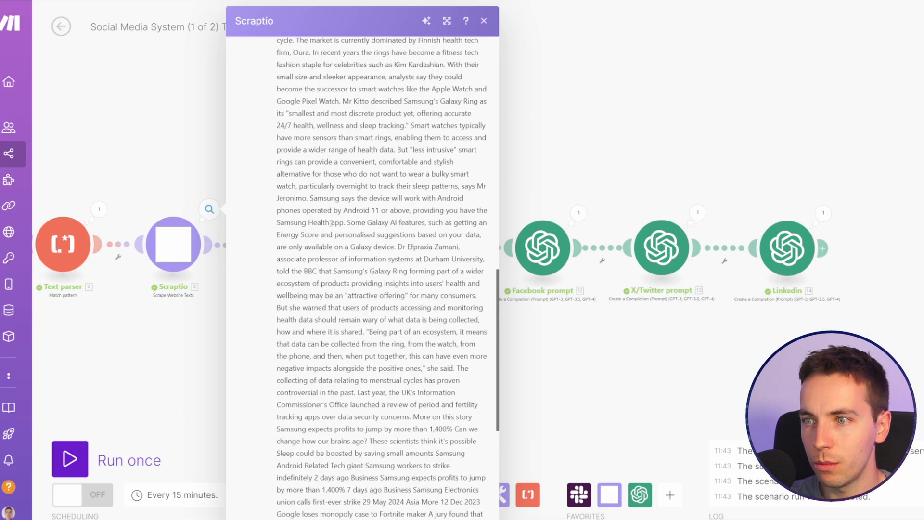
scroll(317, 213, "up", 5)
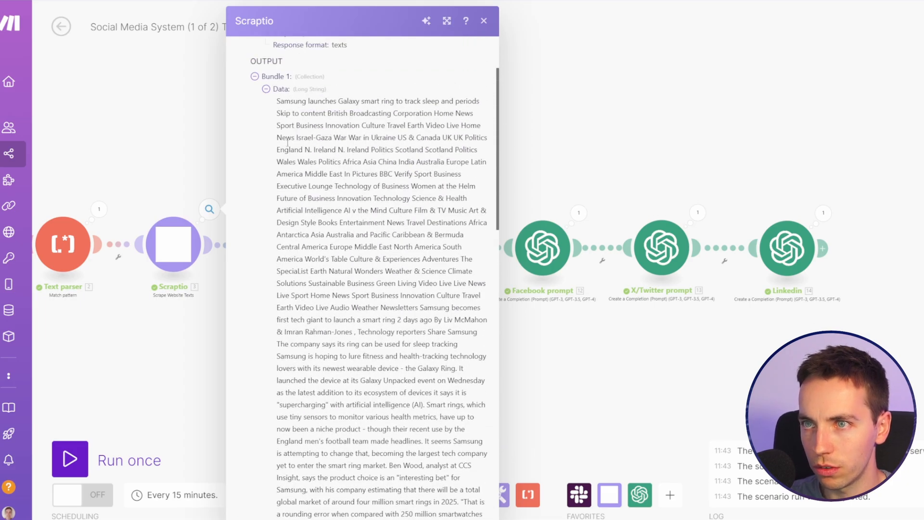
left_click_drag(277, 100, 326, 283)
left_click(199, 374)
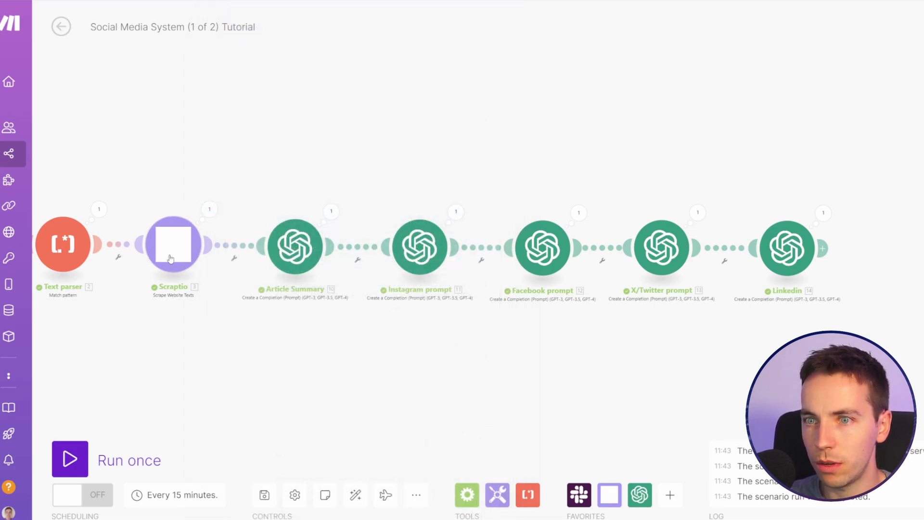
Step: Review the Article Summary module's generated summary and key points in its run output
left_click(331, 211)
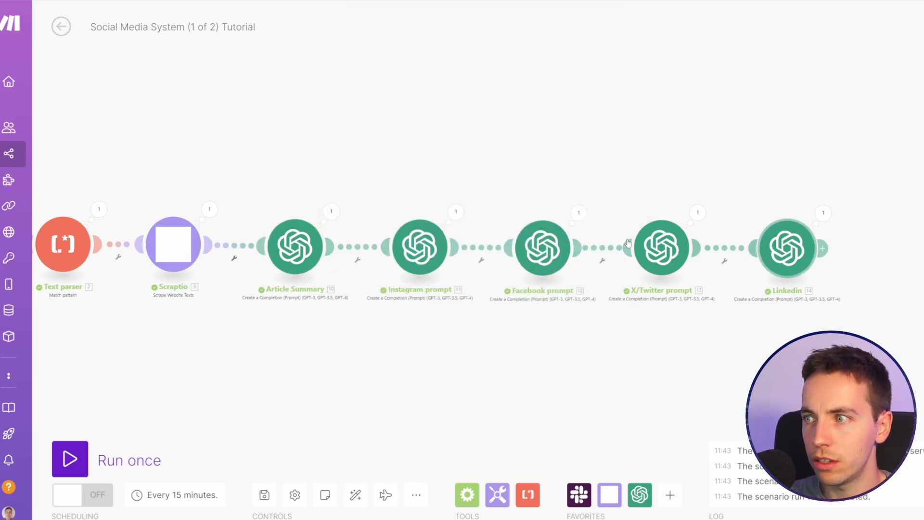
left_click(388, 263)
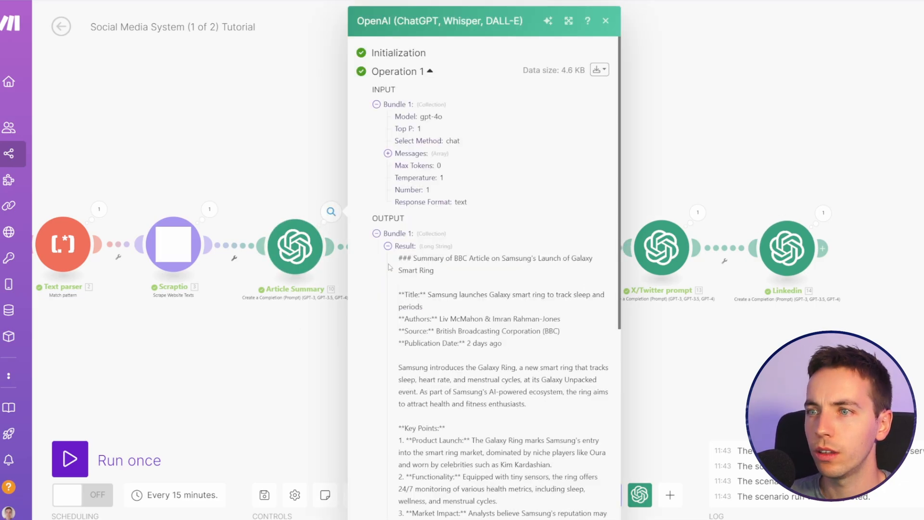
scroll(441, 284, "down", 4)
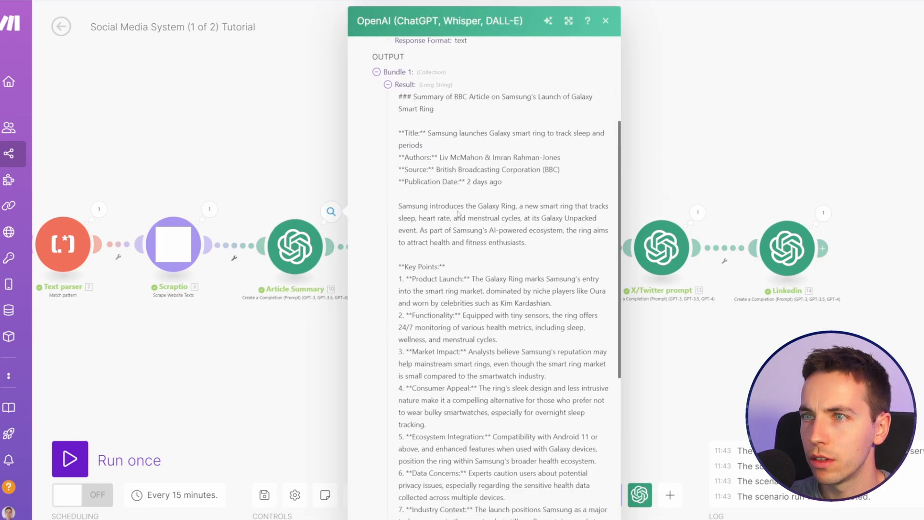
left_click_drag(429, 99, 477, 376)
scroll(453, 315, "down", 6)
left_click(483, 340)
scroll(494, 322, "up", 3)
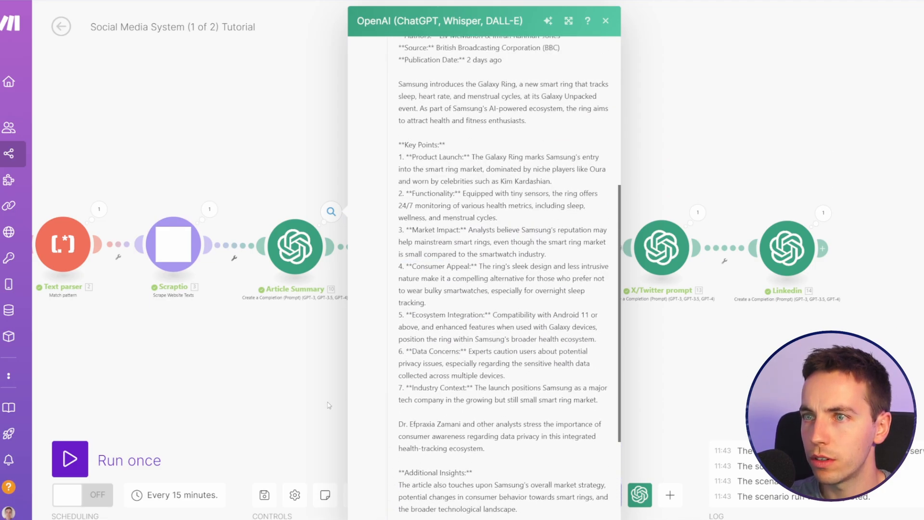
left_click(605, 20)
Step: Check the post texts generated by the Instagram prompt and Facebook prompt modules, then view the whole scenario
left_click(455, 213)
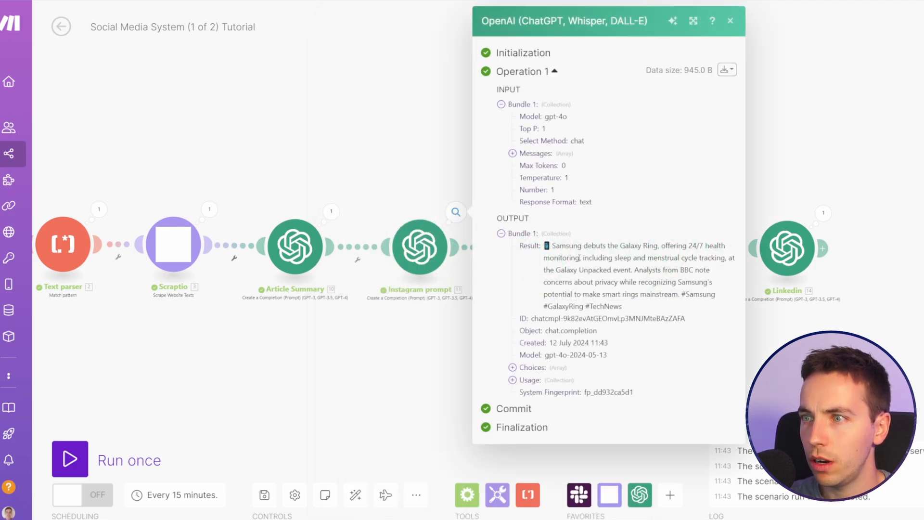
left_click(447, 341)
scroll(409, 289, "right", 3)
left_click(378, 211)
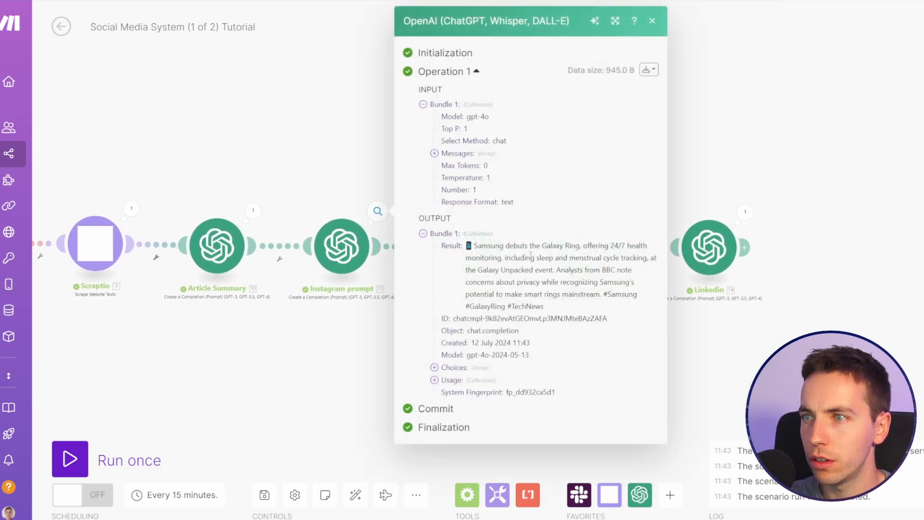
left_click(357, 343)
left_click(500, 211)
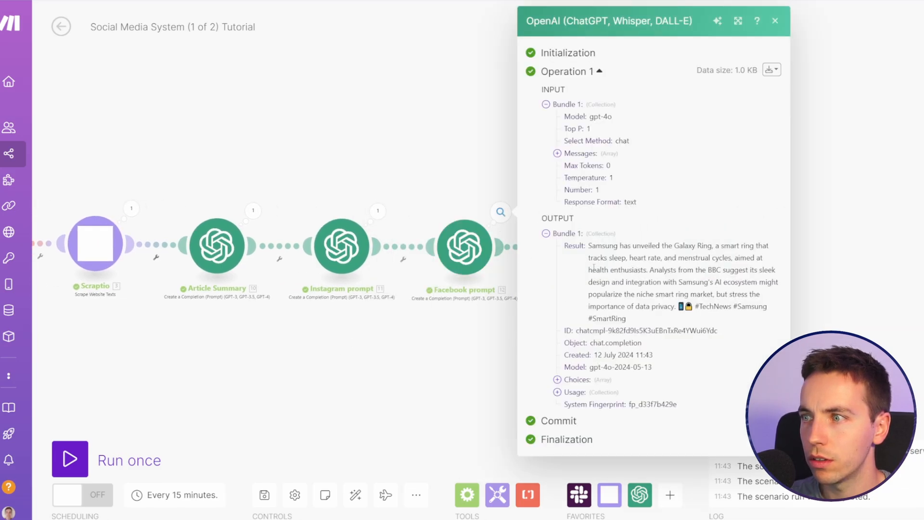
left_click(491, 323)
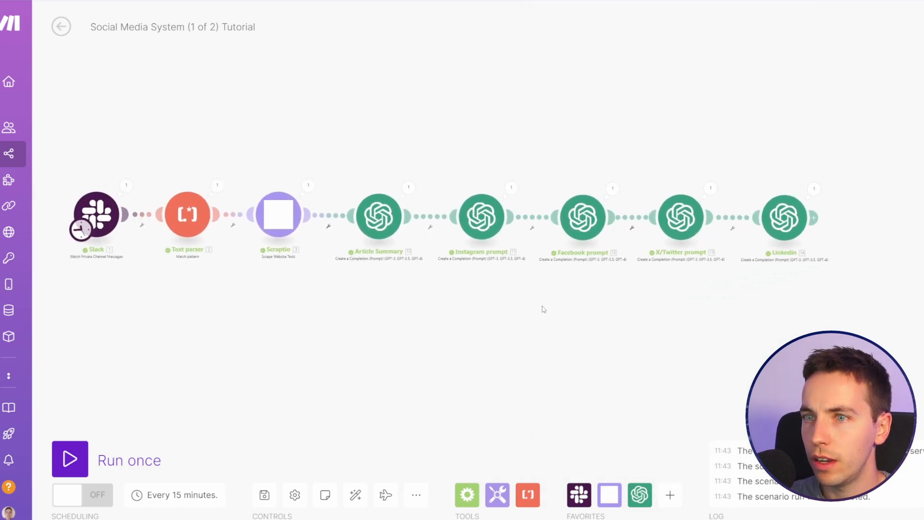
left_click_drag(500, 320, 154, 341)
scroll(154, 341, "up", 2)
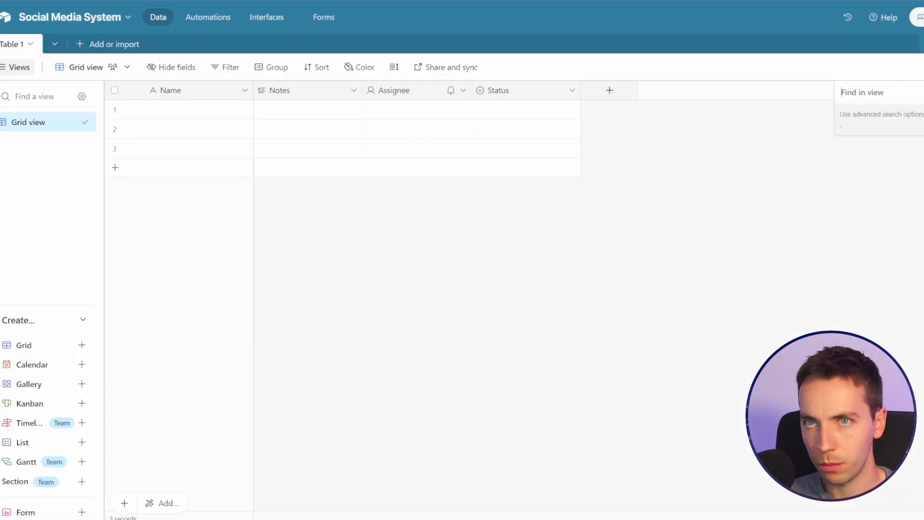
left_click(242, 95)
left_click(235, 117)
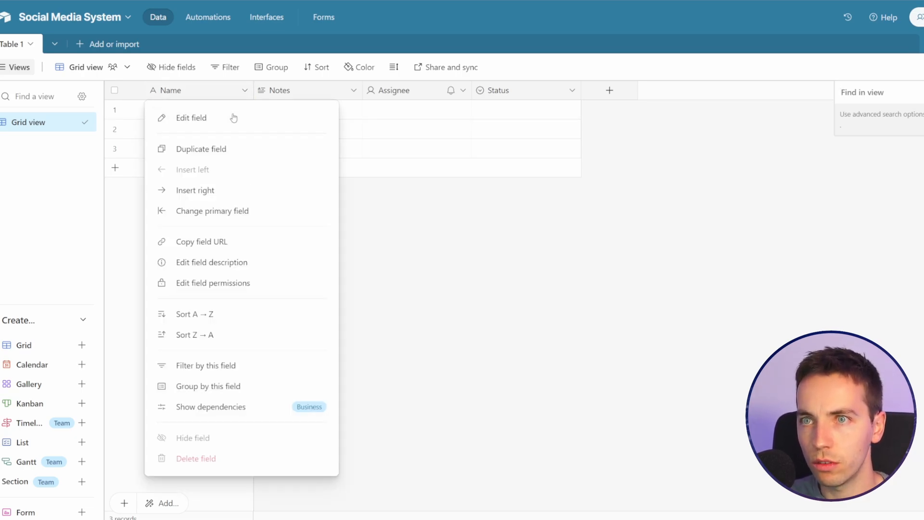
left_click(322, 232)
Step: In the Airtable table, rename the primary Name field to URL and change its field type to URL
left_click(245, 92)
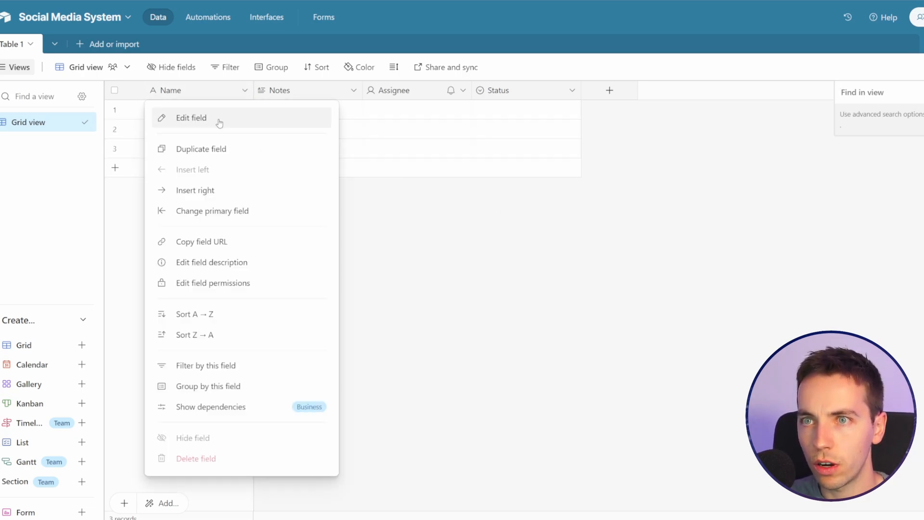
left_click(218, 119)
double_click(254, 117)
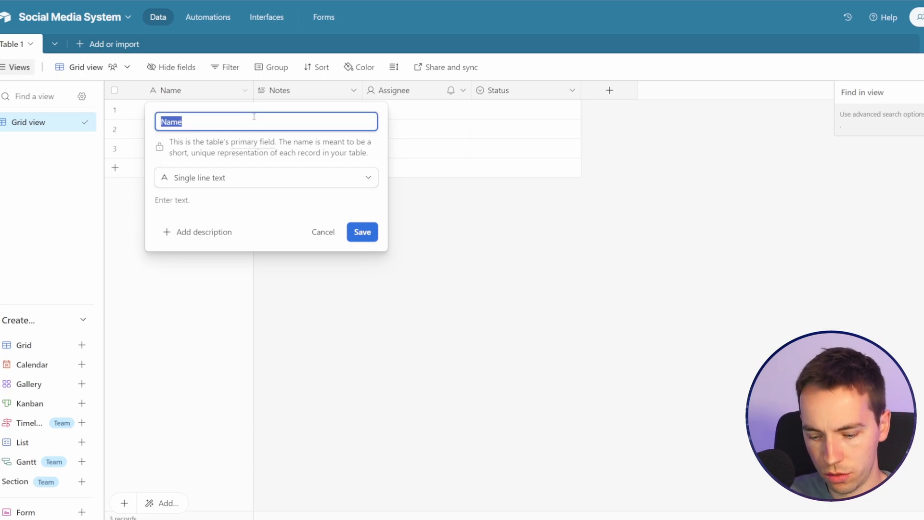
type("URL")
left_click(267, 178)
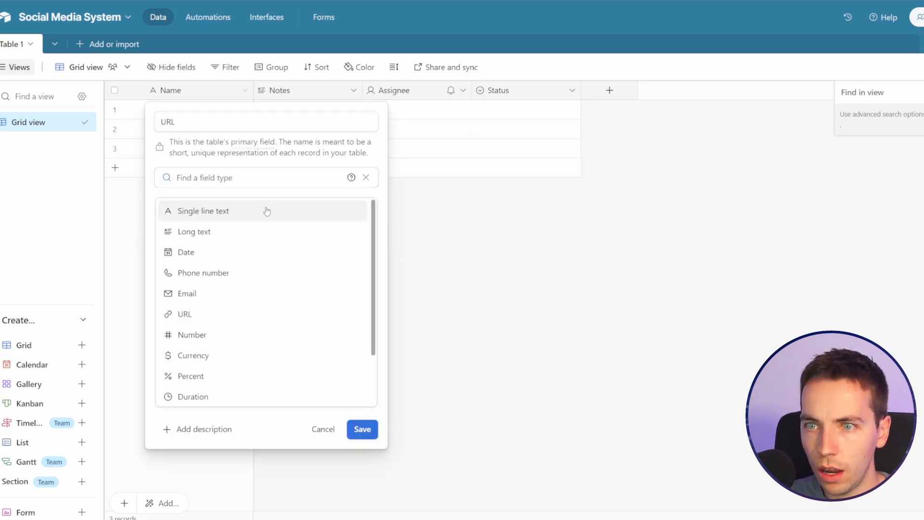
left_click(228, 313)
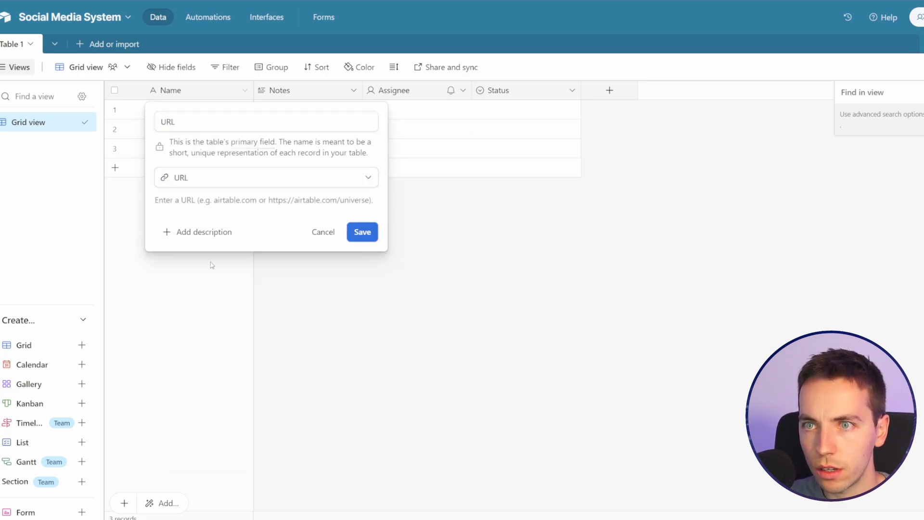
left_click(360, 233)
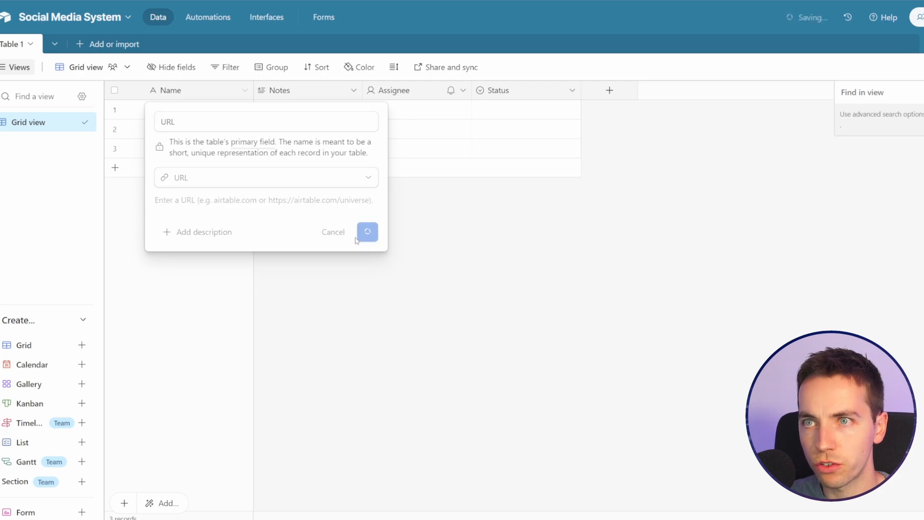
Step: Move the Status field directly after URL and rename its In progress option to Open
left_click_drag(499, 90, 257, 92)
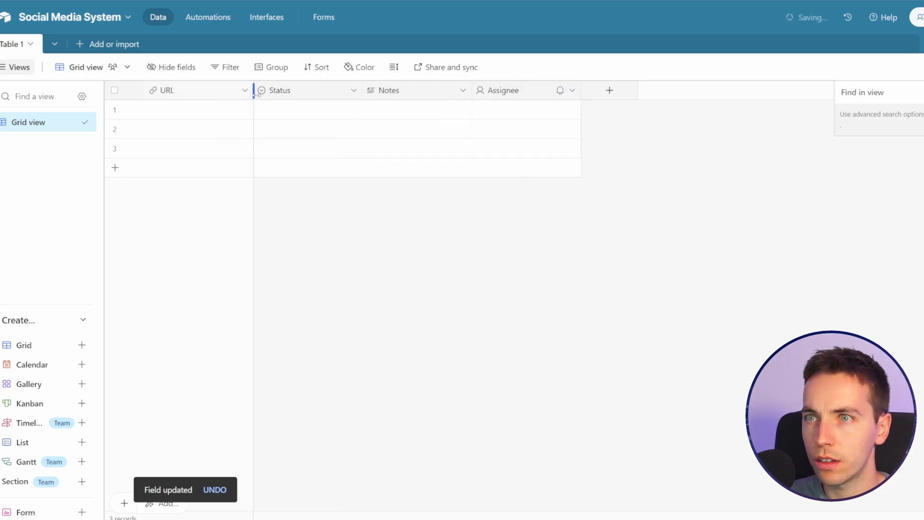
left_click(352, 91)
left_click(342, 118)
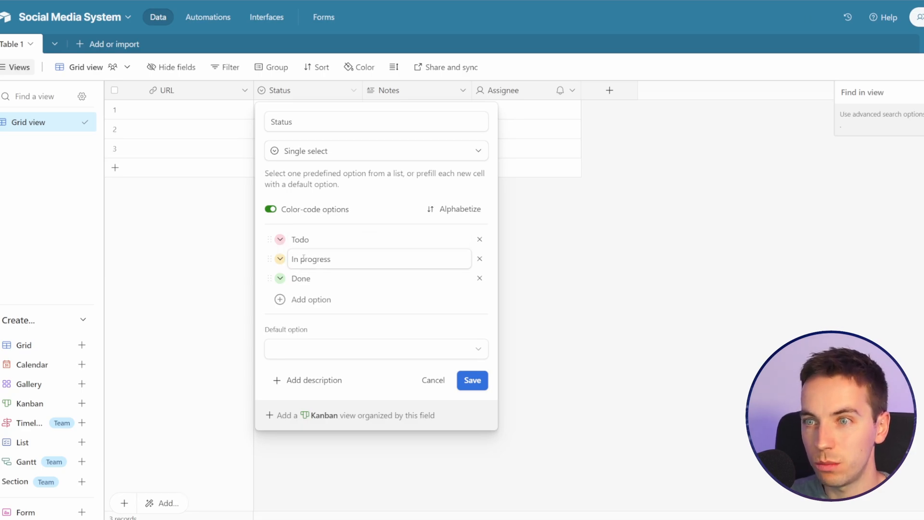
triple_click(303, 258)
type("Olp")
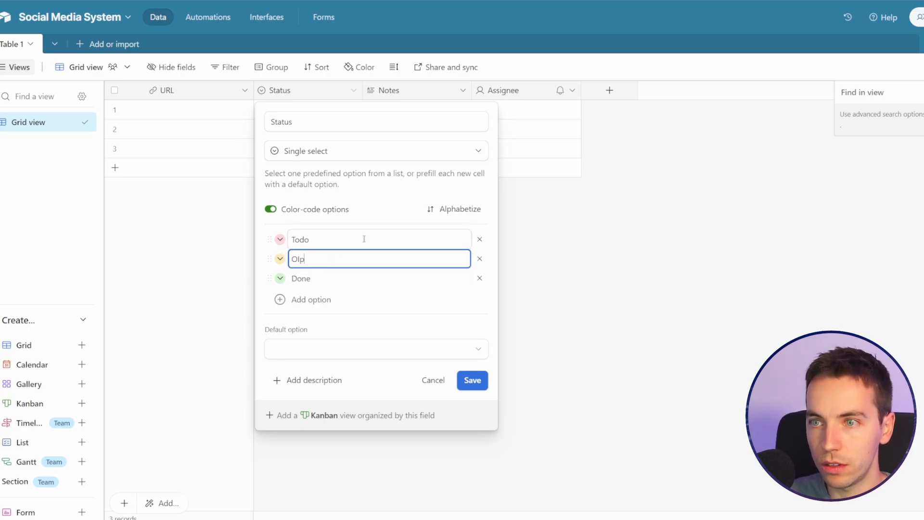
type("pen")
key("Return")
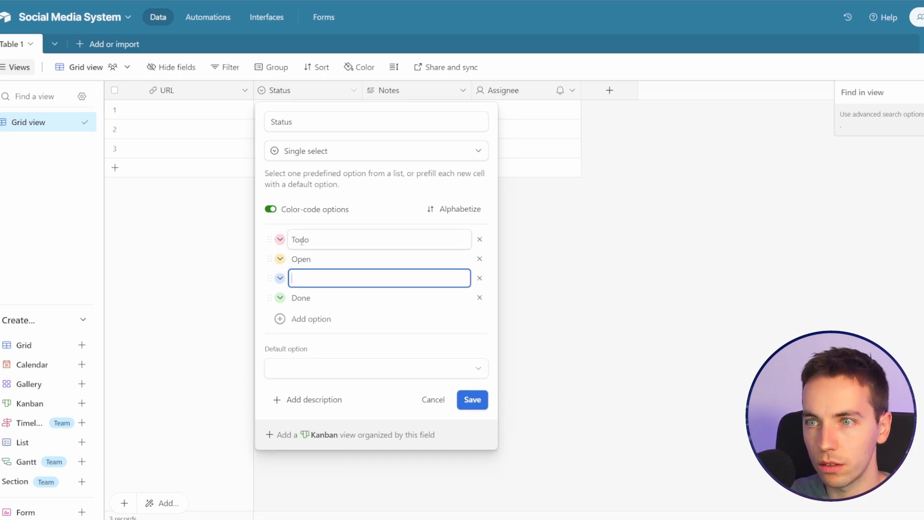
Step: Reorder the Status options so Open comes first, and rename the Todo option to Publish to Socials
double_click(308, 241)
left_click_drag(269, 259, 288, 259)
type("Publish to Socials")
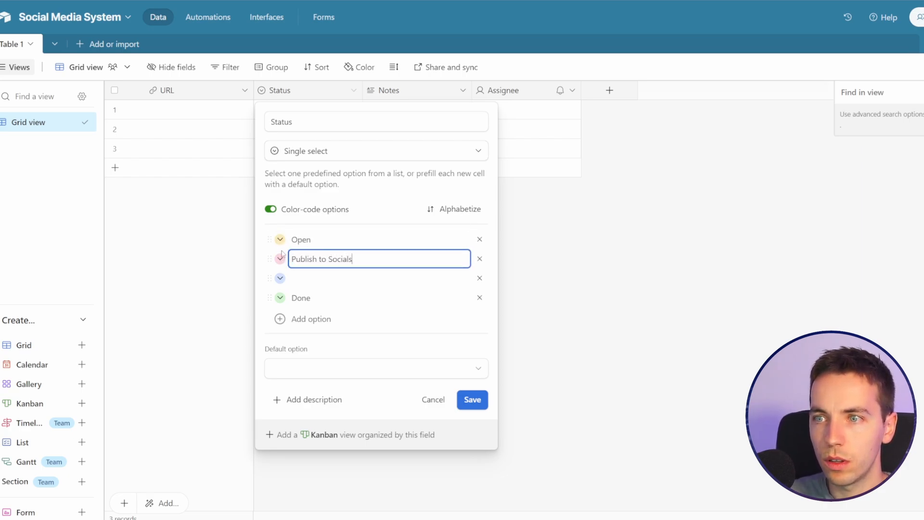
key("Return")
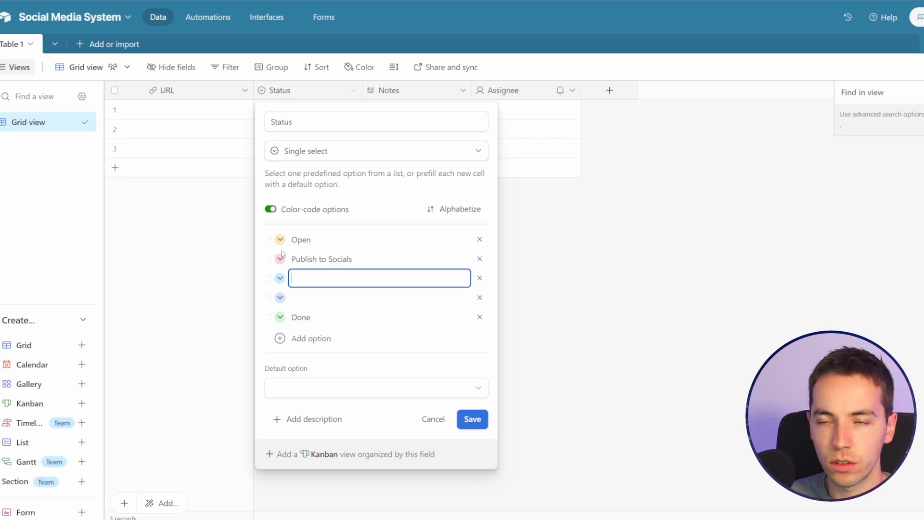
Step: Add Complete and Error as Status options after Publish to Socials, and remove the blank and Done options
type("Complete")
key("Return")
type("Err")
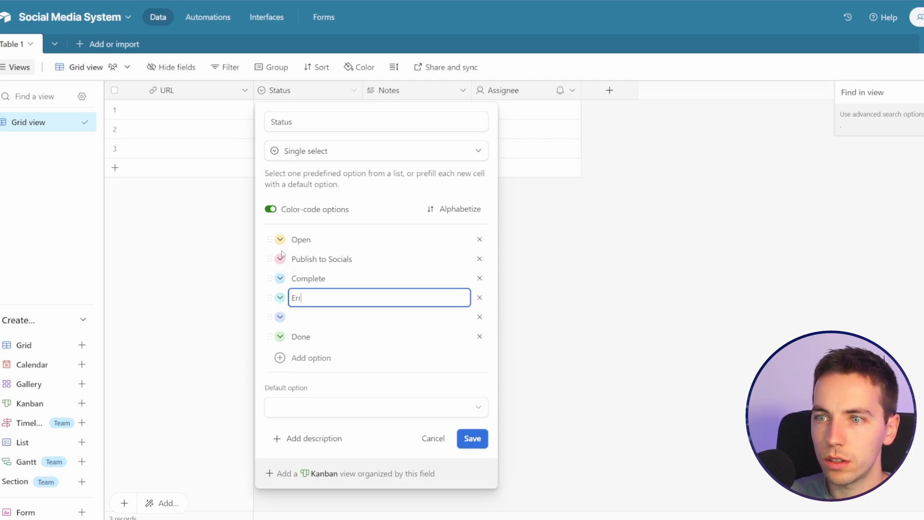
type("or")
key("Return")
left_click(480, 319)
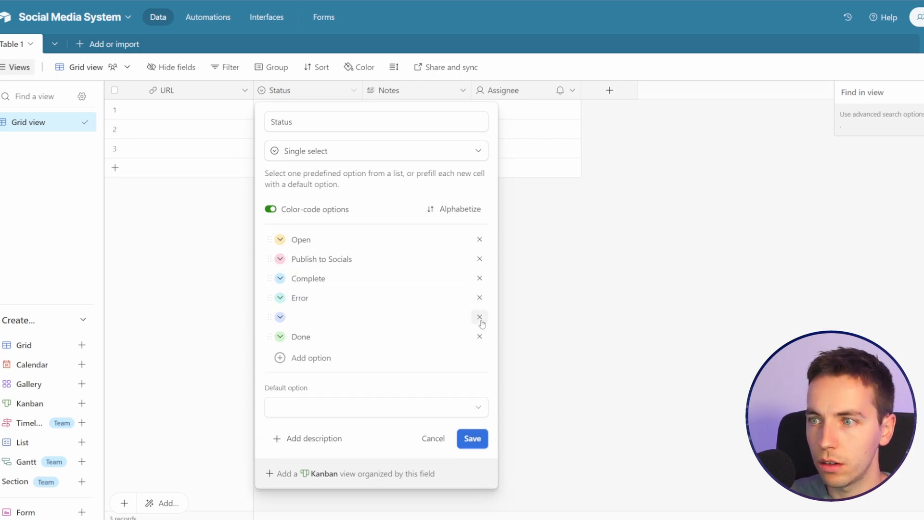
left_click(481, 318)
Step: Colour the Publish to Socials option light green and the Error option light pink
left_click(280, 259)
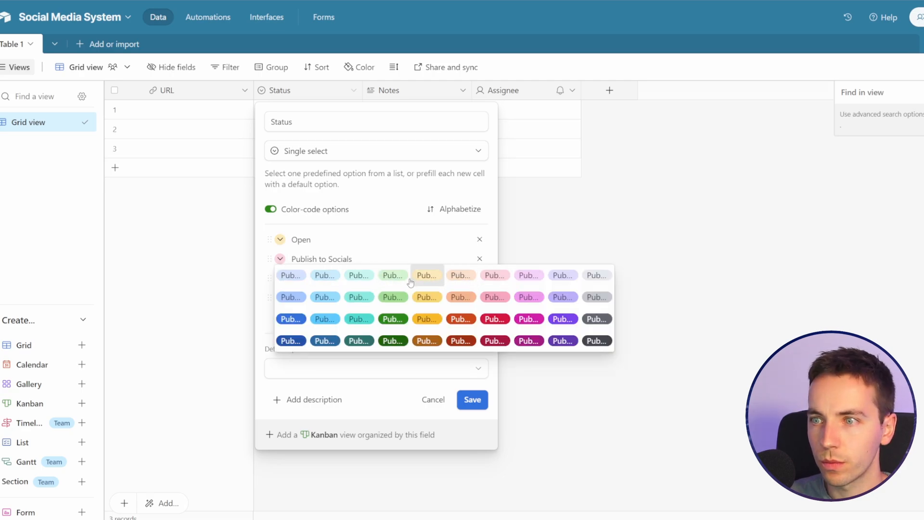
left_click(392, 275)
left_click(280, 298)
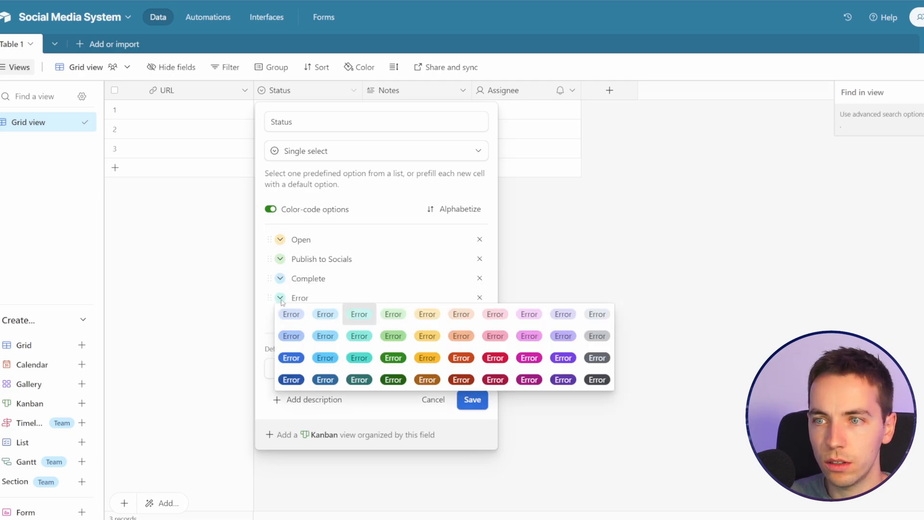
left_click(489, 315)
Step: Rename the Publish to Socials status option to Ready to Publish and add a blank option below it
double_click(309, 239)
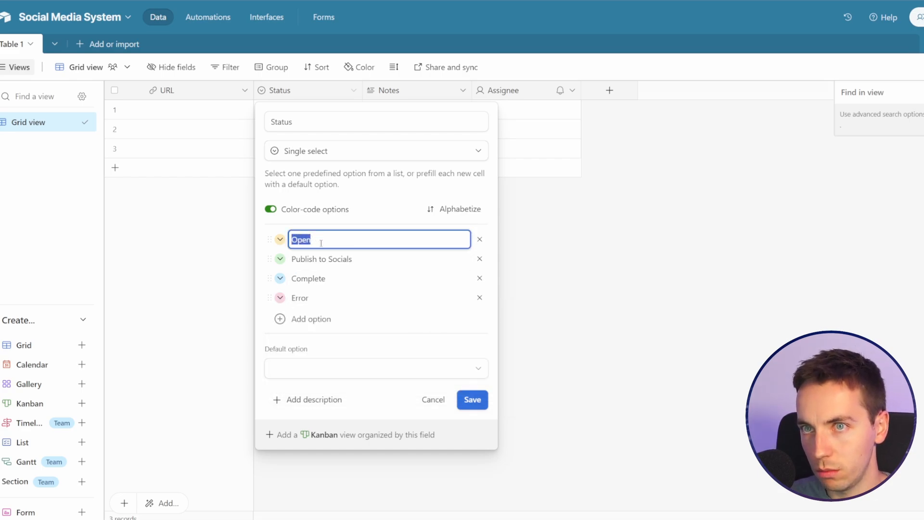
left_click(350, 259)
left_click_drag(370, 261, 293, 254)
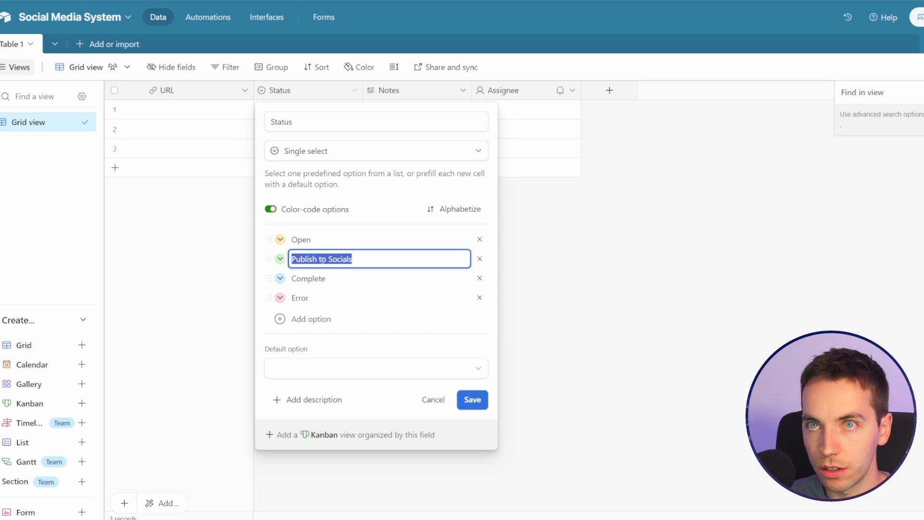
type("Ready")
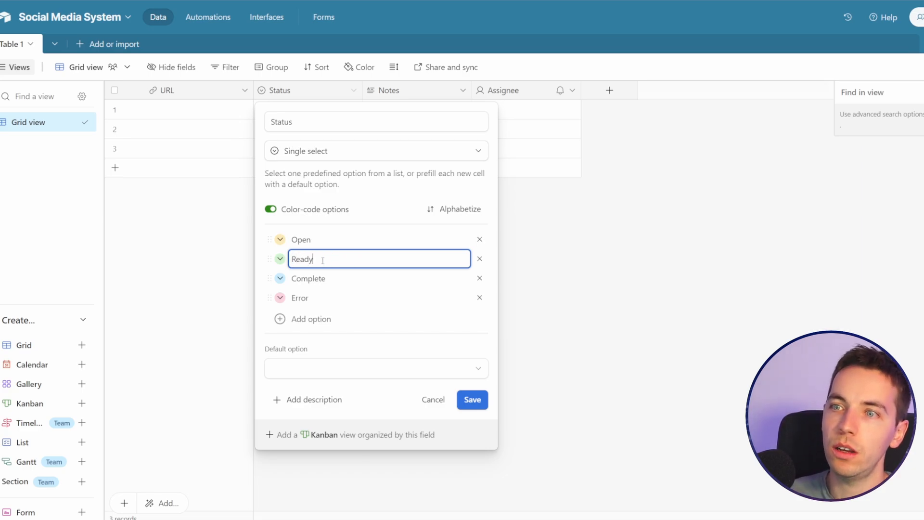
type(" to Publish")
key("Return")
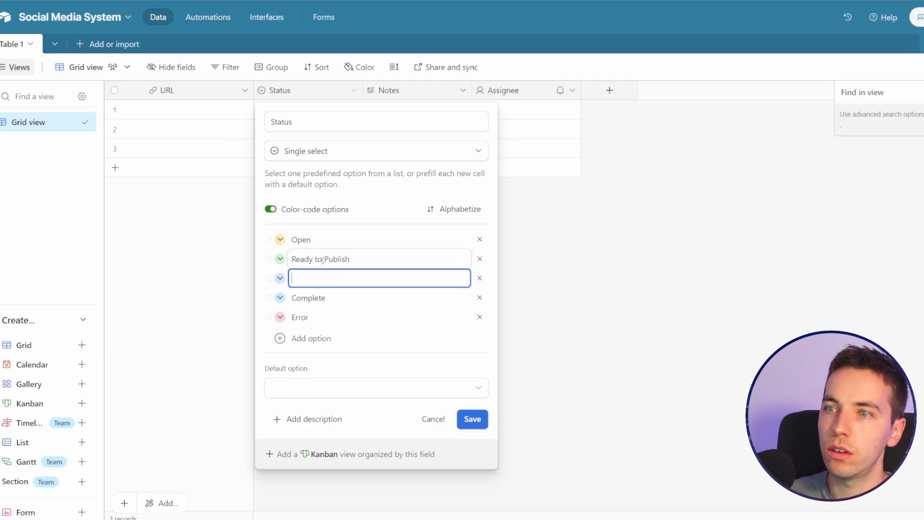
Step: Remove the blank Status option, rename the Complete option to Published, and save the Status field
left_click(479, 278)
left_click(363, 281)
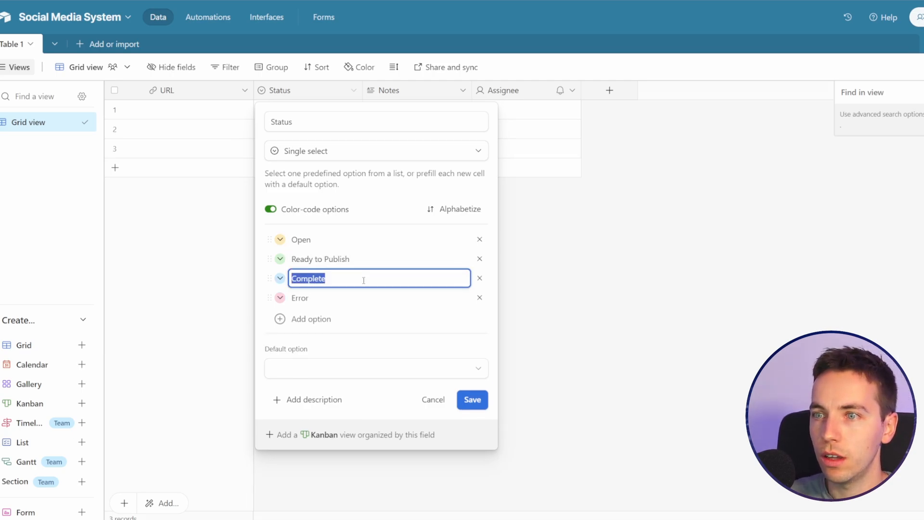
type("Published")
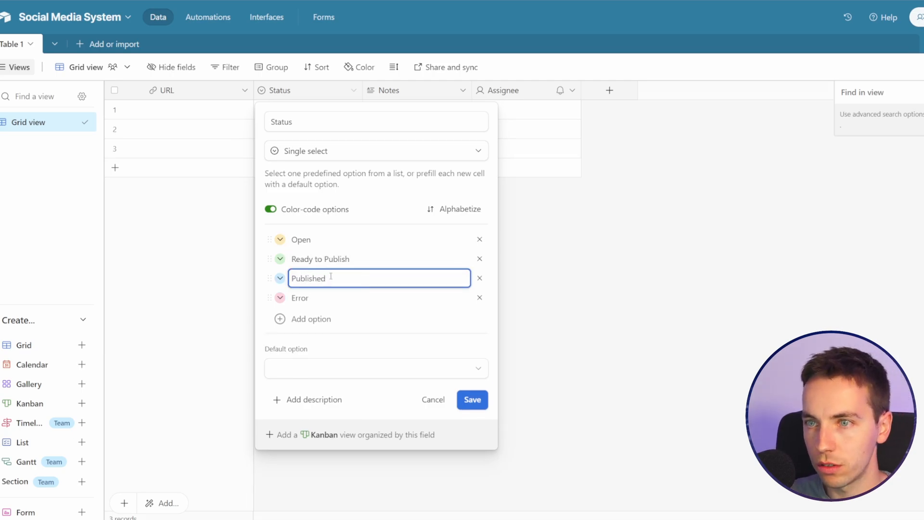
left_click(306, 238)
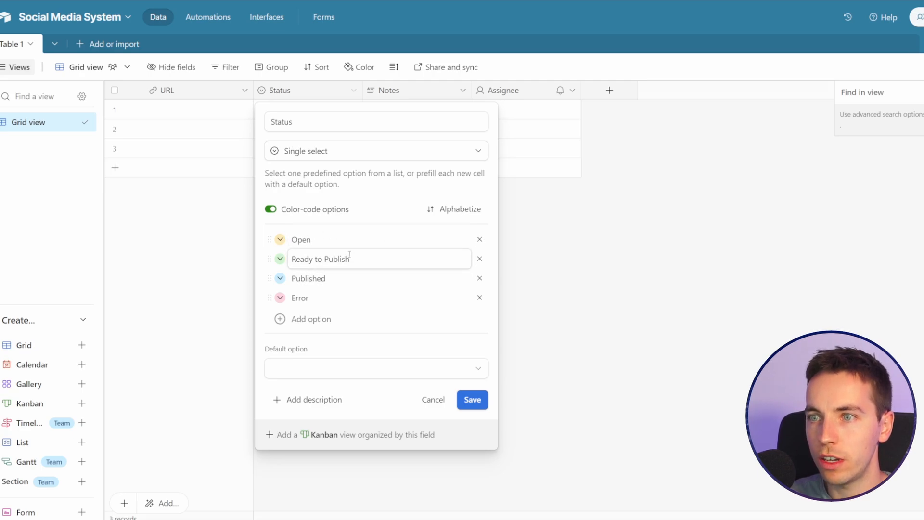
left_click_drag(324, 301, 291, 299)
left_click(326, 311)
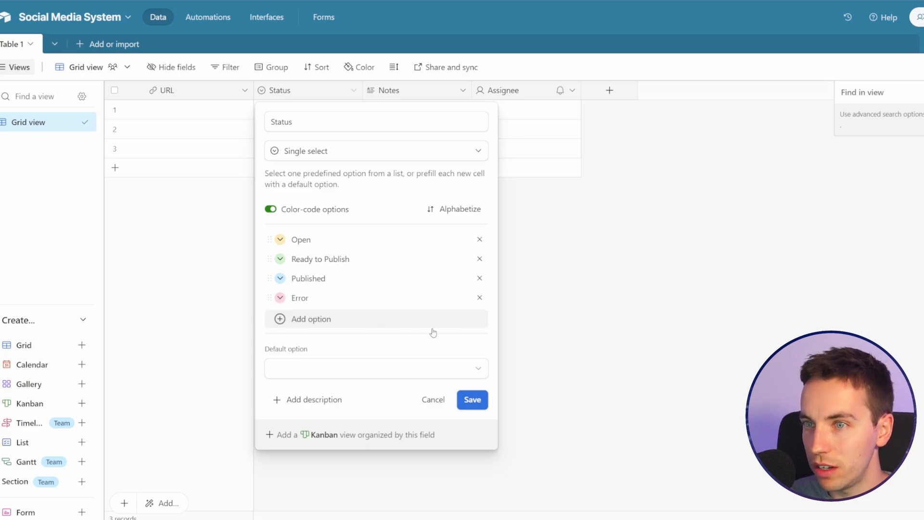
left_click(472, 400)
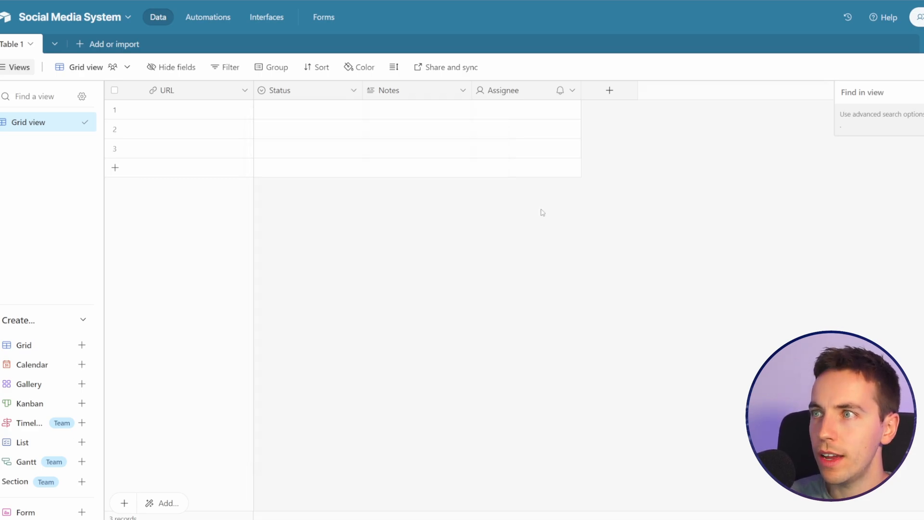
Step: Create a date field named Date in ISO format and place it directly after the Status field
left_click(609, 90)
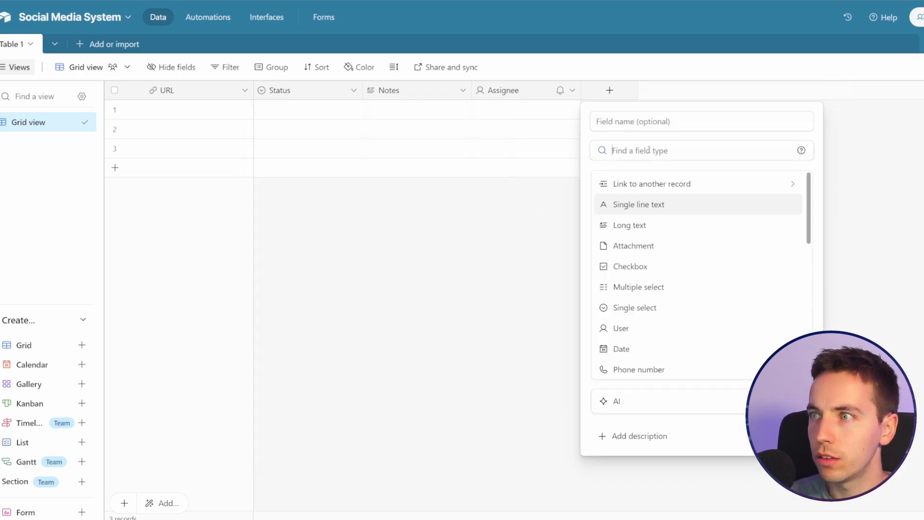
type("date")
left_click(644, 182)
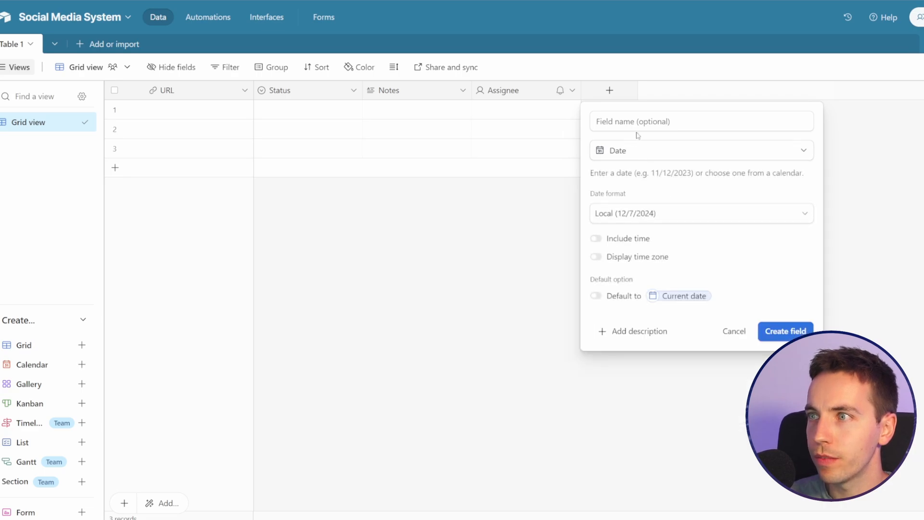
left_click(681, 214)
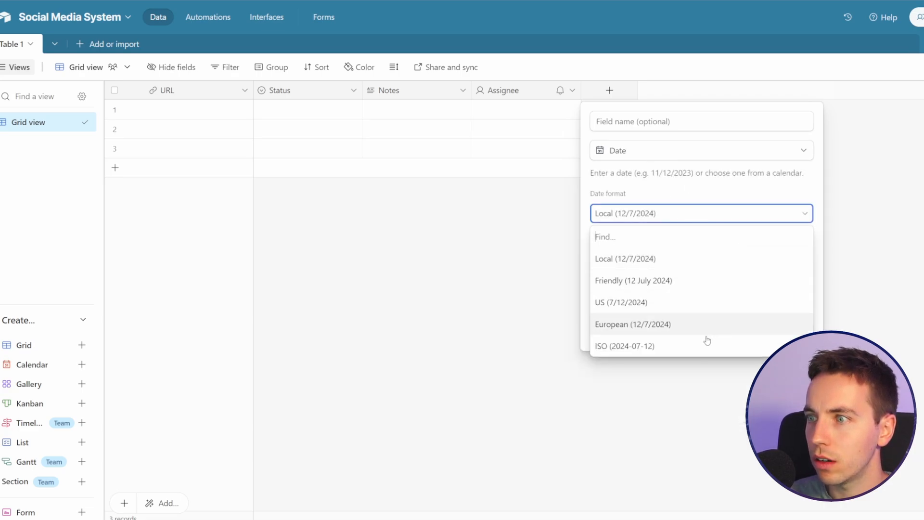
left_click(688, 349)
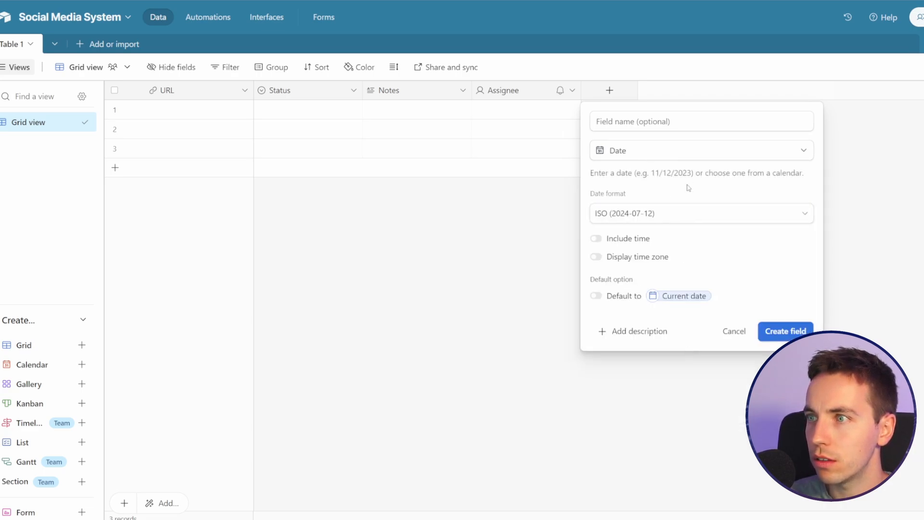
left_click(688, 128)
type("Date")
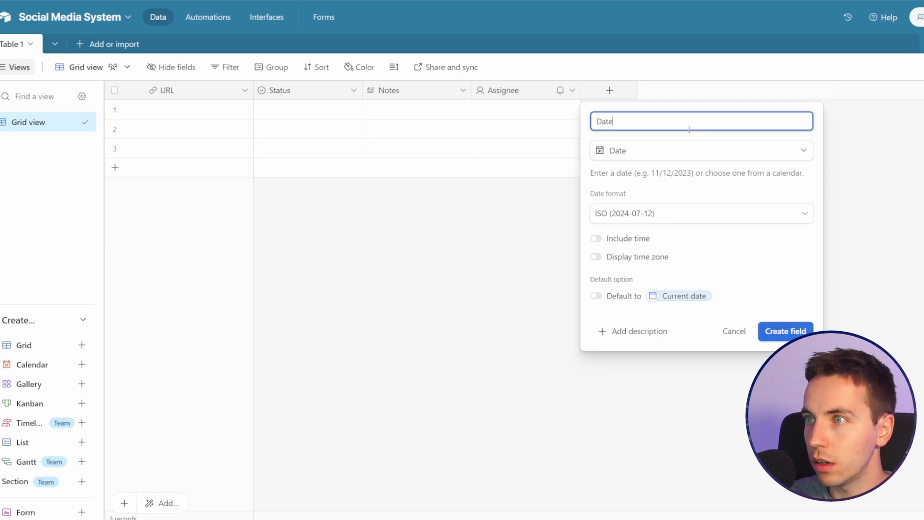
left_click(783, 336)
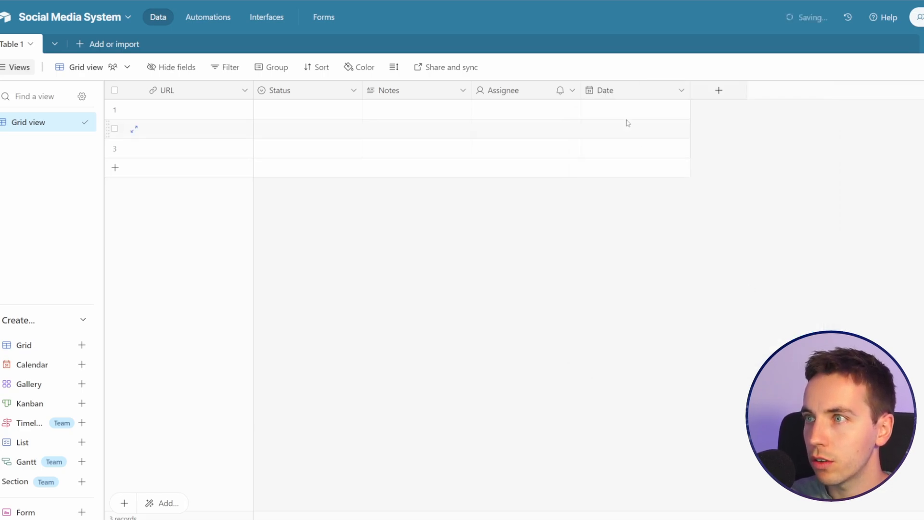
left_click_drag(629, 91, 357, 91)
Step: Rename the Notes long text field to Facebook Post and save it
left_click(461, 126)
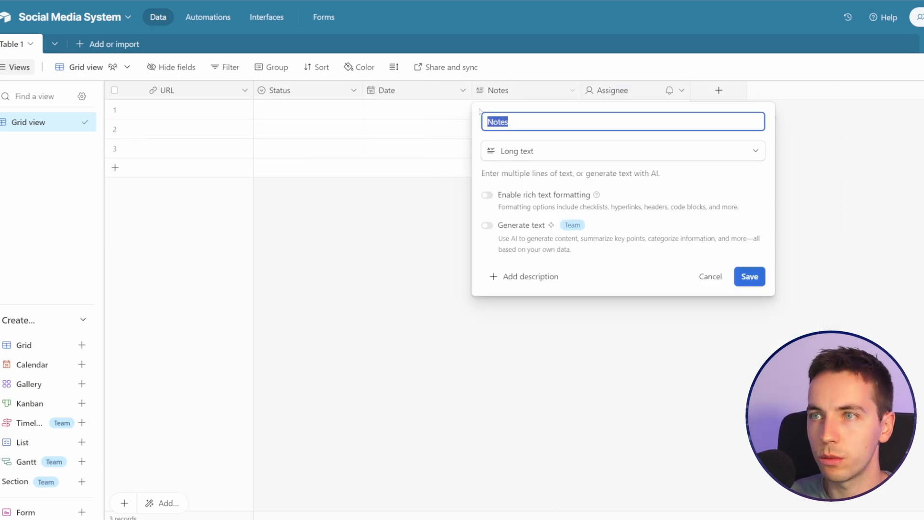
type("Facebook")
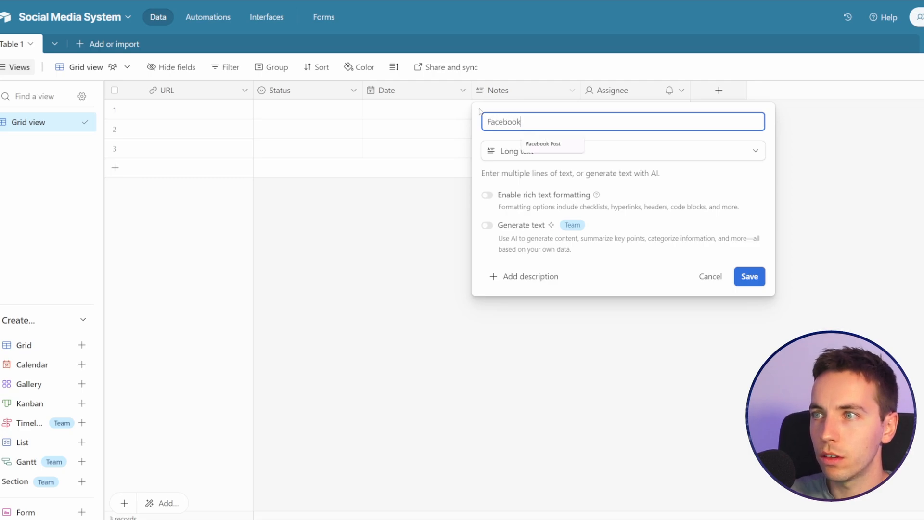
type(" Poist")
key("BackSpace")
key("BackSpace")
type("st")
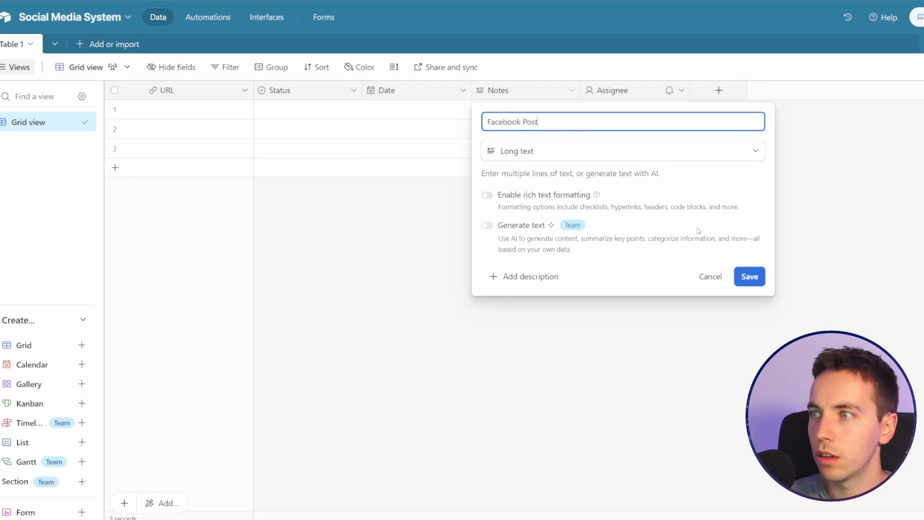
left_click(758, 281)
Step: Add a long text field named Instagram Post to the table
left_click(717, 91)
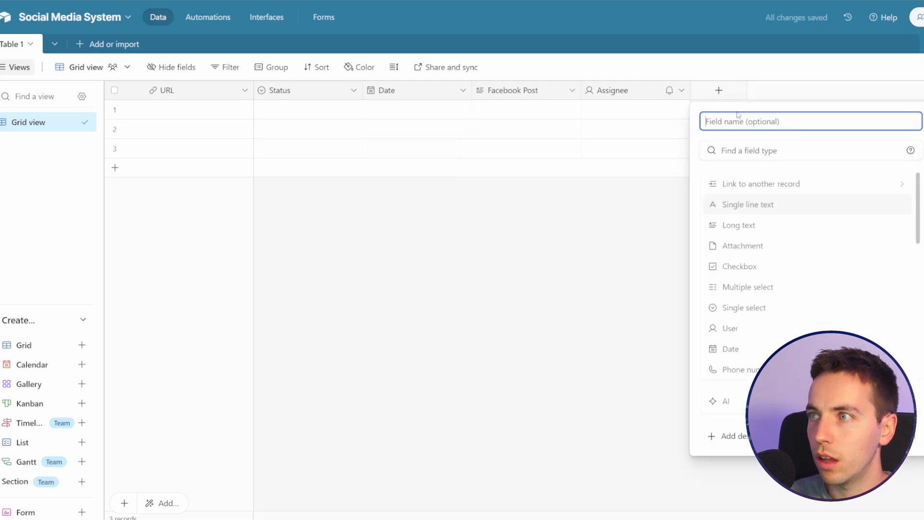
left_click(768, 217)
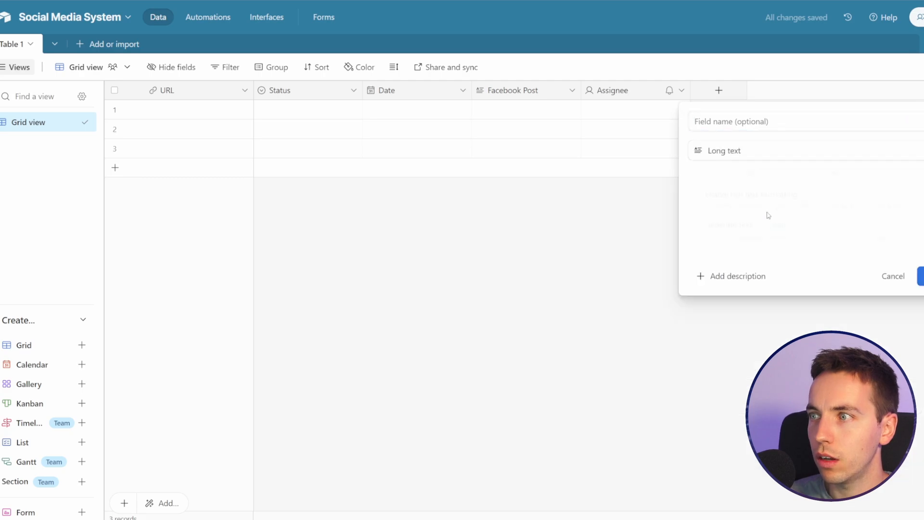
left_click(770, 121)
type("Inst")
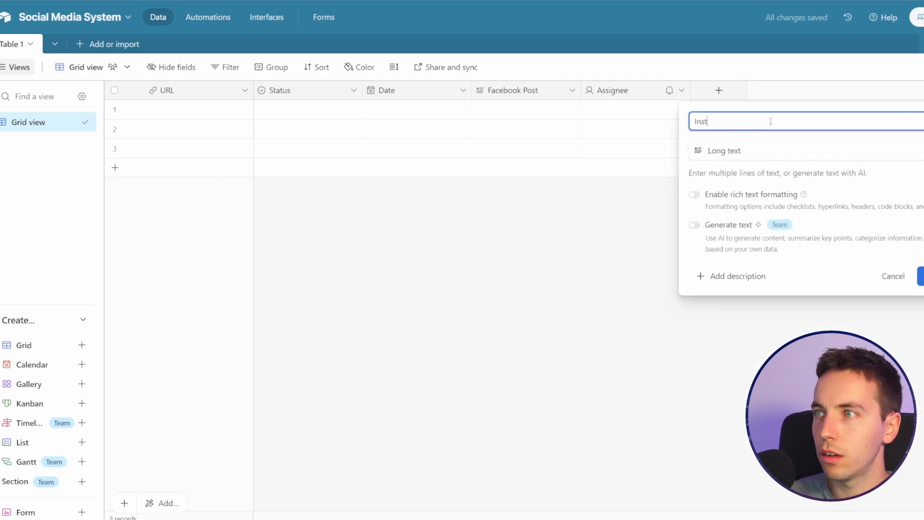
type("agram Post")
key("Return")
Step: Add a long text field named X/Twitter Post to the table
left_click(828, 90)
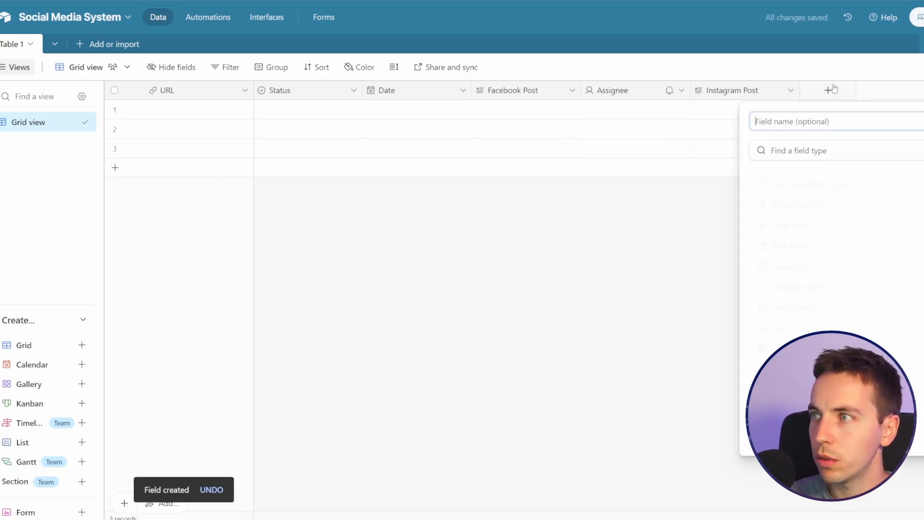
left_click(816, 224)
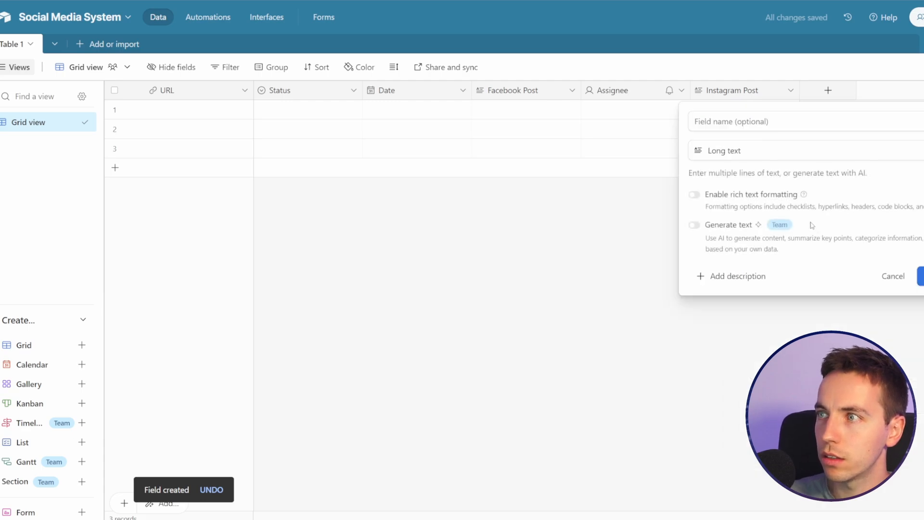
left_click(772, 117)
type("X")
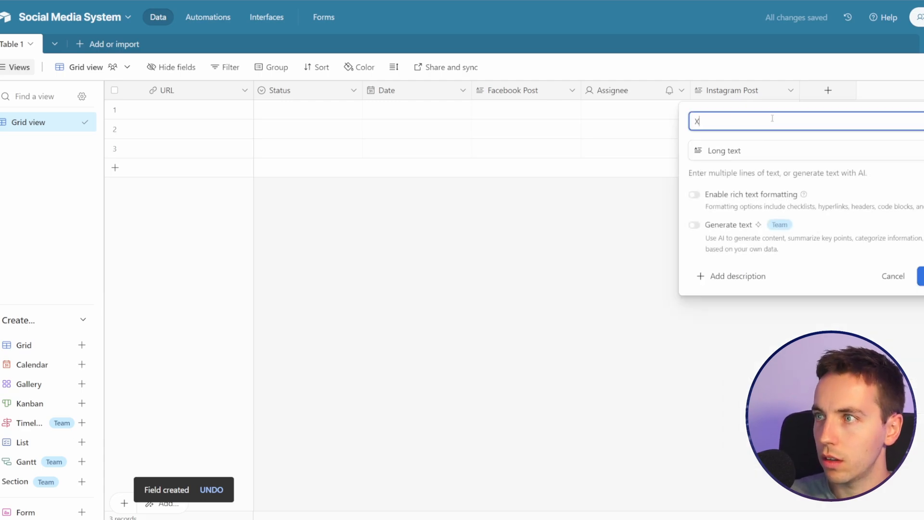
type("/Wwitter Post")
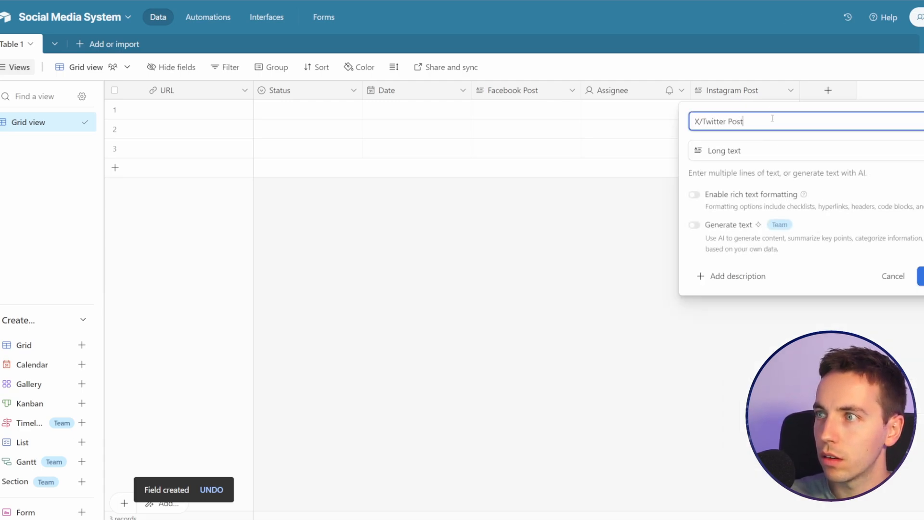
key("Return")
Step: Add a long text field named LinkedIn Post and move the Assignee field behind the post fields
left_click(920, 90)
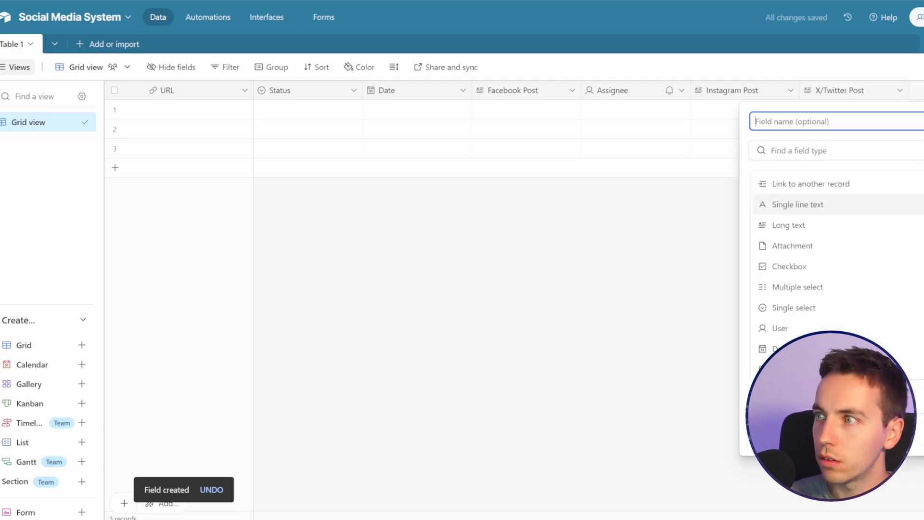
left_click(811, 223)
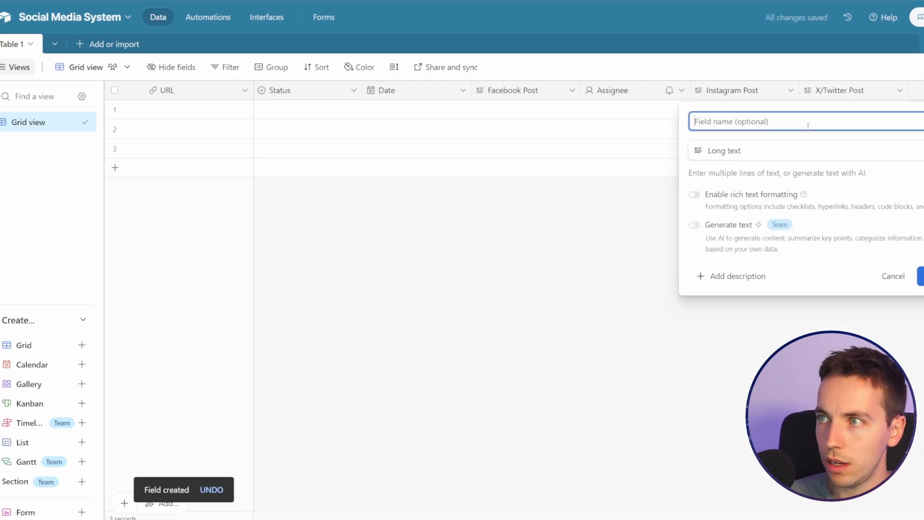
type("LinkedIn ")
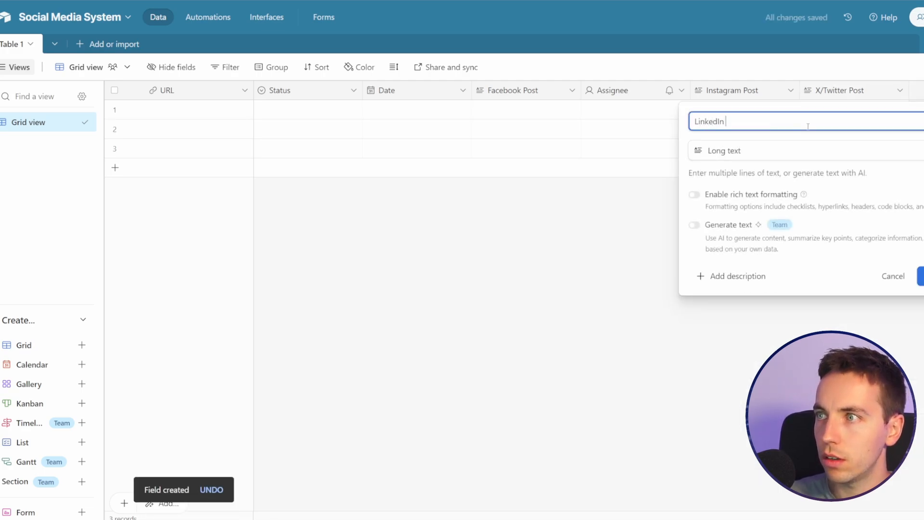
type("Post")
key("Return")
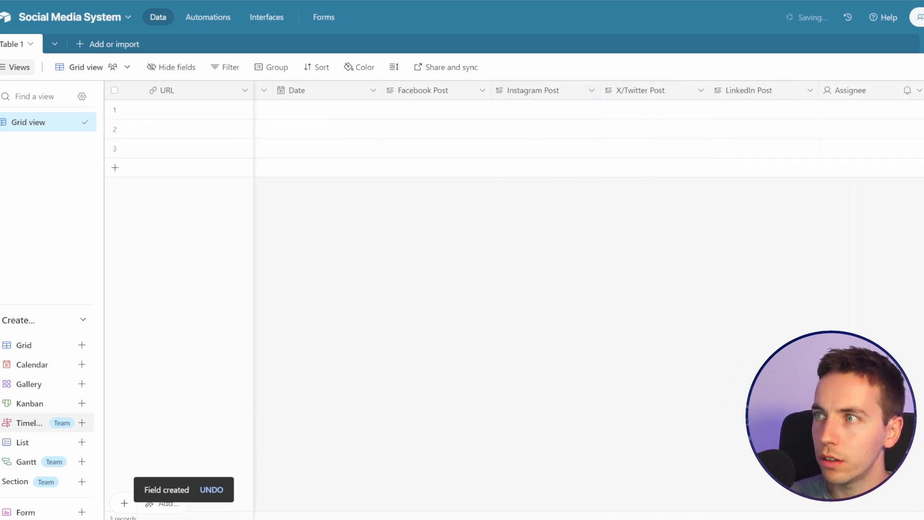
Step: Add an attachment field named Image and place it between LinkedIn Post and Assignee
left_click(915, 90)
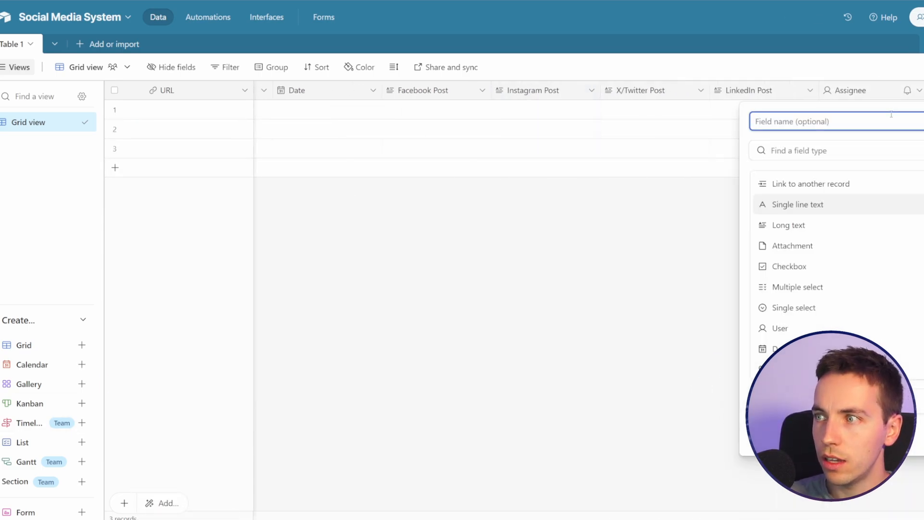
key("Tab")
type("att")
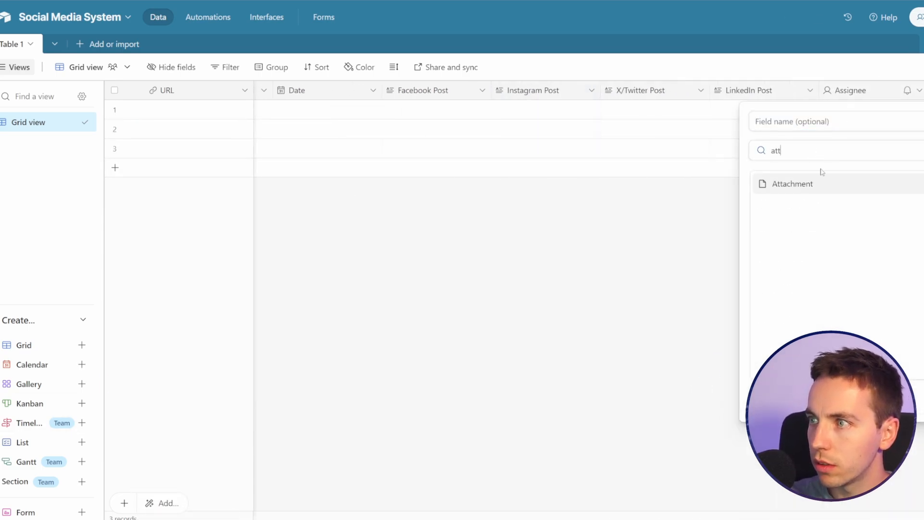
key("Return")
type("Image")
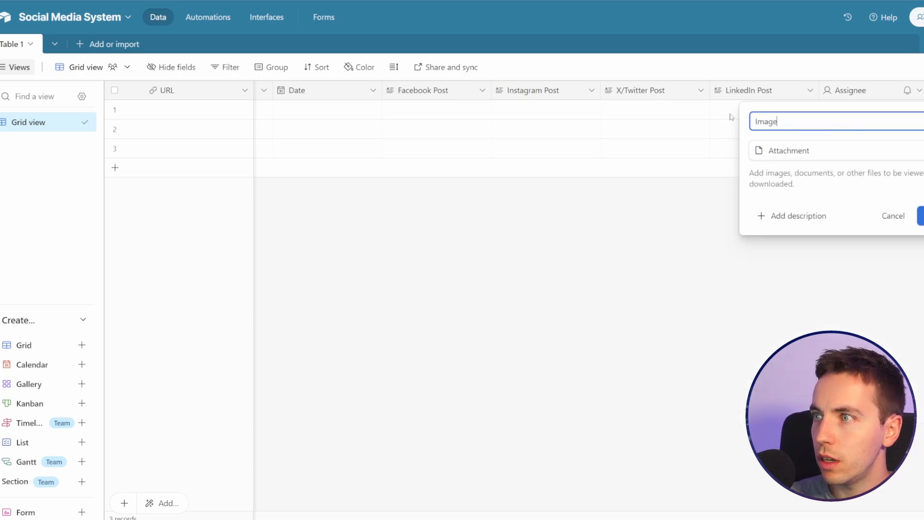
key("Return")
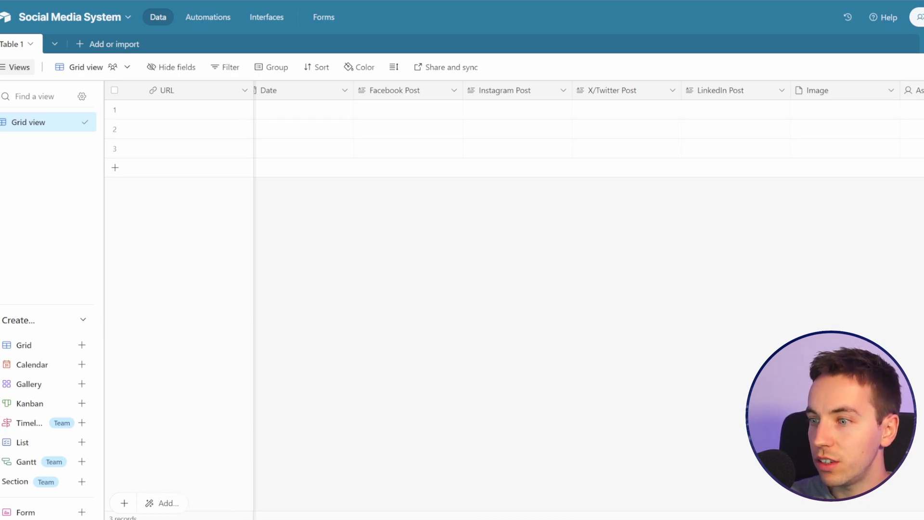
left_click_drag(546, 519, 524, 519)
mouse_move(466, 519)
left_mouse_down()
mouse_move(601, 519)
mouse_move(457, 519)
left_mouse_up()
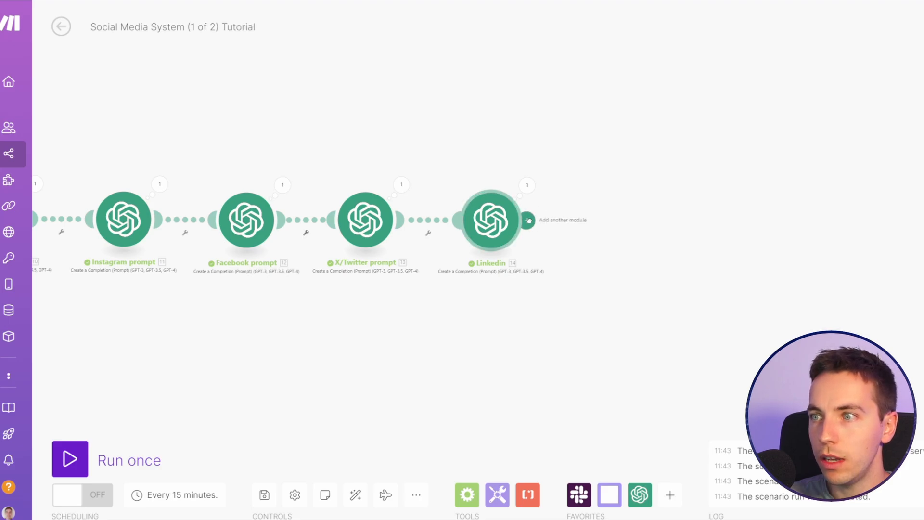
Step: In the Make scenario, add an Airtable Create a Record module after Linkedin, using the Social Media System base and Table 1
left_click(528, 221)
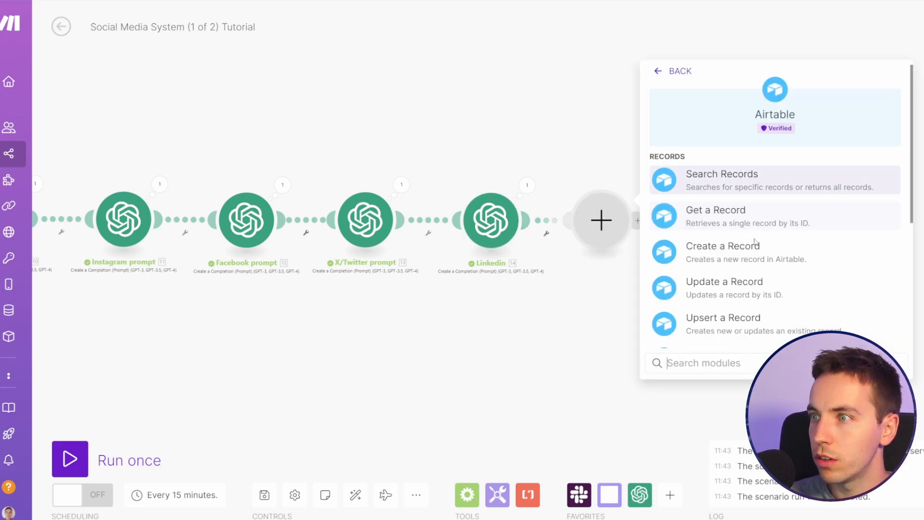
left_click(743, 248)
left_click(773, 208)
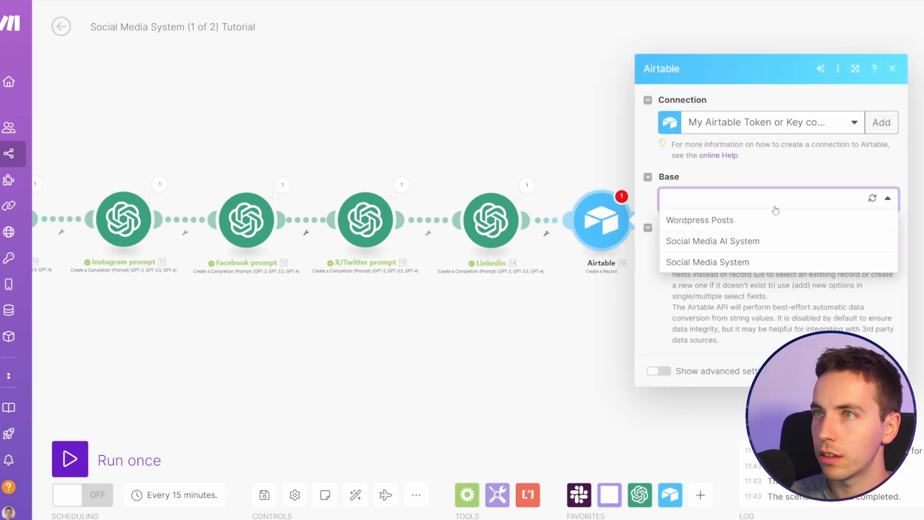
left_click(757, 263)
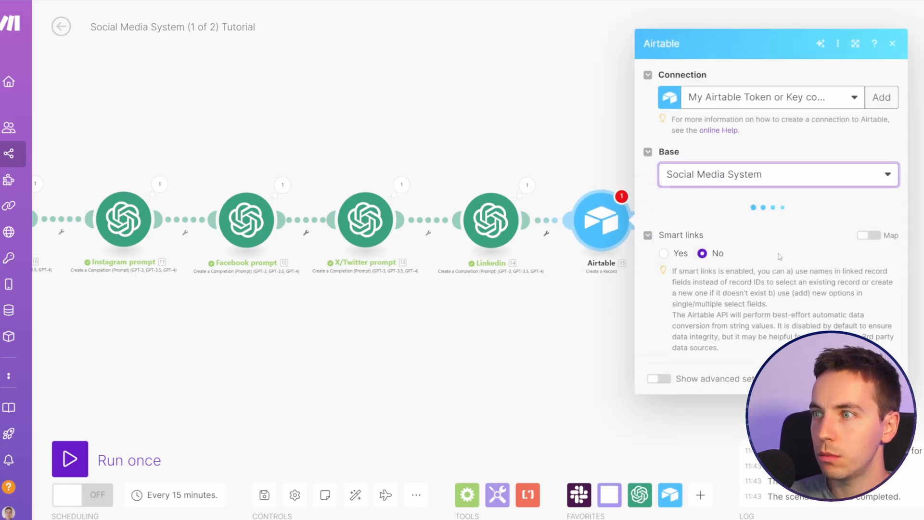
left_click(739, 248)
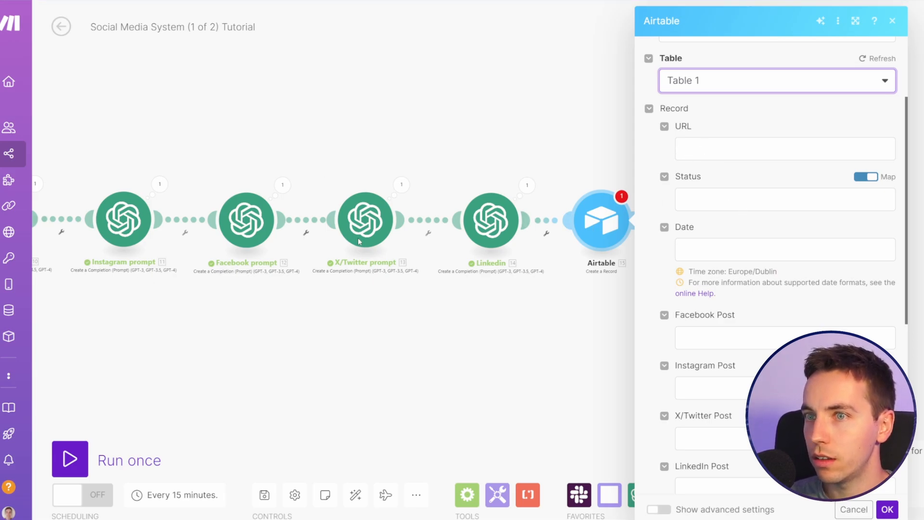
Step: Map the Text parser's $1 value to the Airtable record's URL and set its Status to Open
left_click(720, 149)
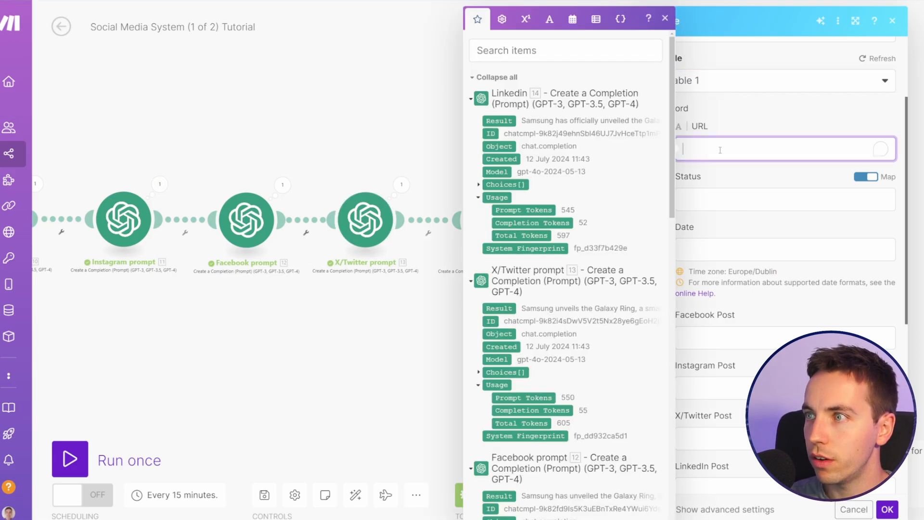
scroll(619, 226, "down", 15)
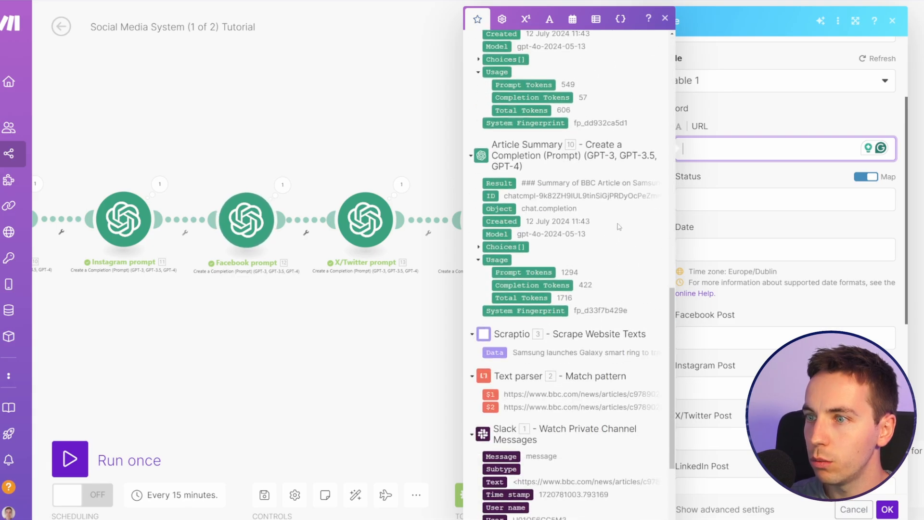
left_click(490, 394)
left_click(702, 198)
type("Open")
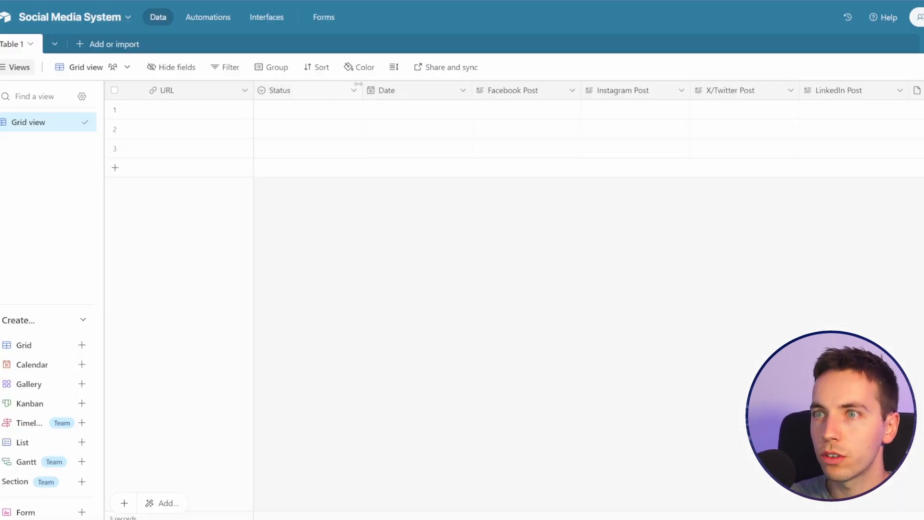
left_click(353, 91)
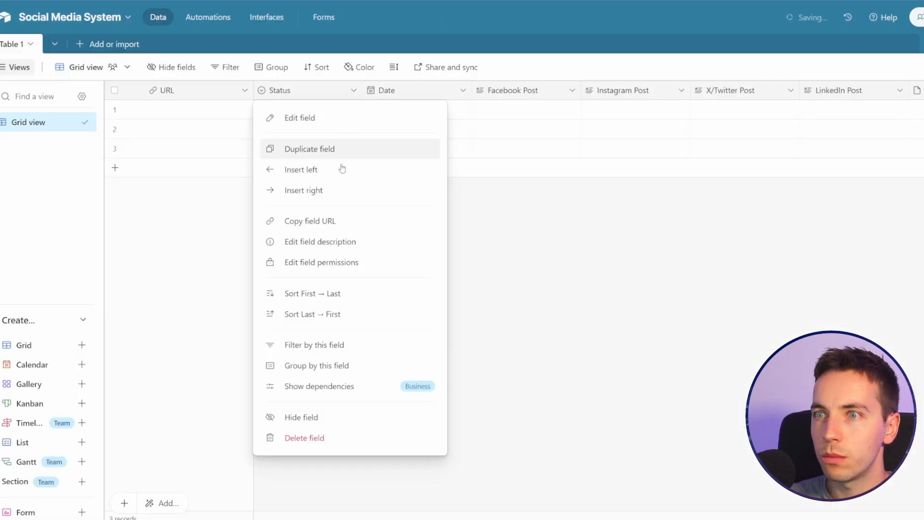
left_click(320, 120)
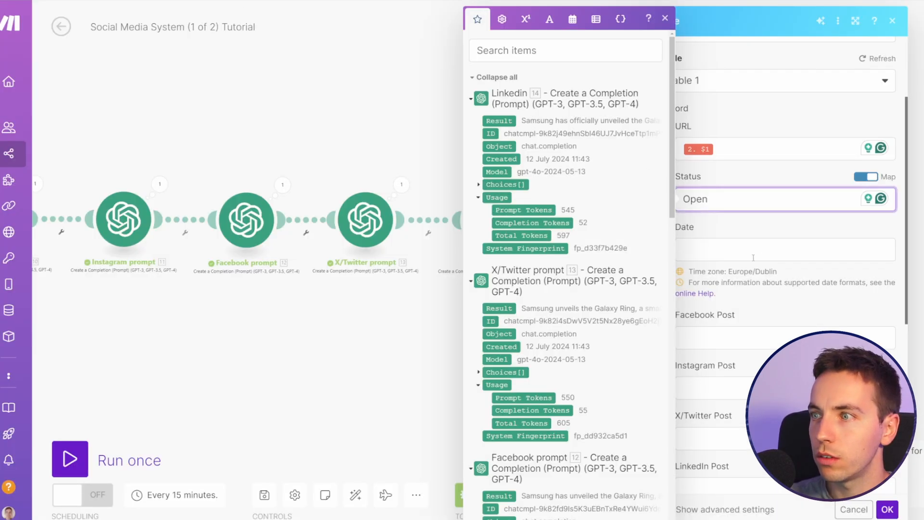
left_click(749, 248)
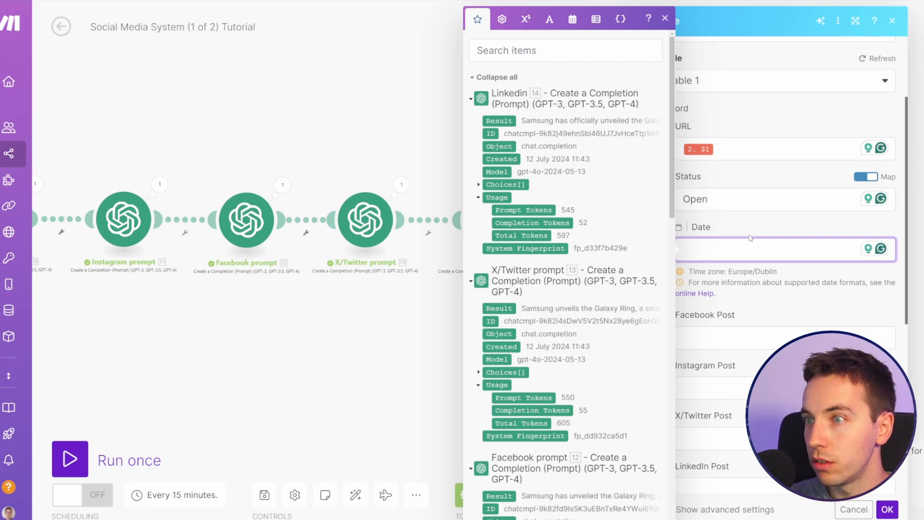
Step: Map the Facebook prompt's Result to the record's Facebook Post field
left_click(748, 335)
scroll(594, 232, "down", 4)
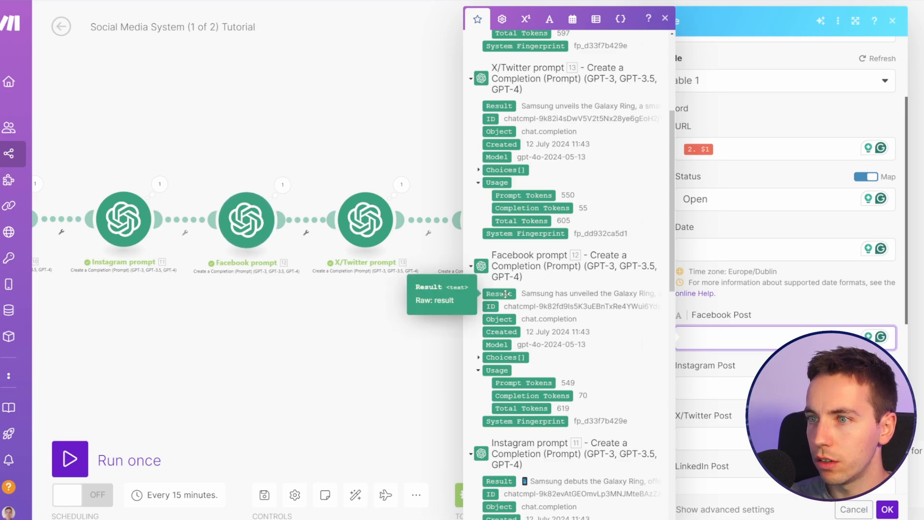
scroll(542, 300, "down", 1)
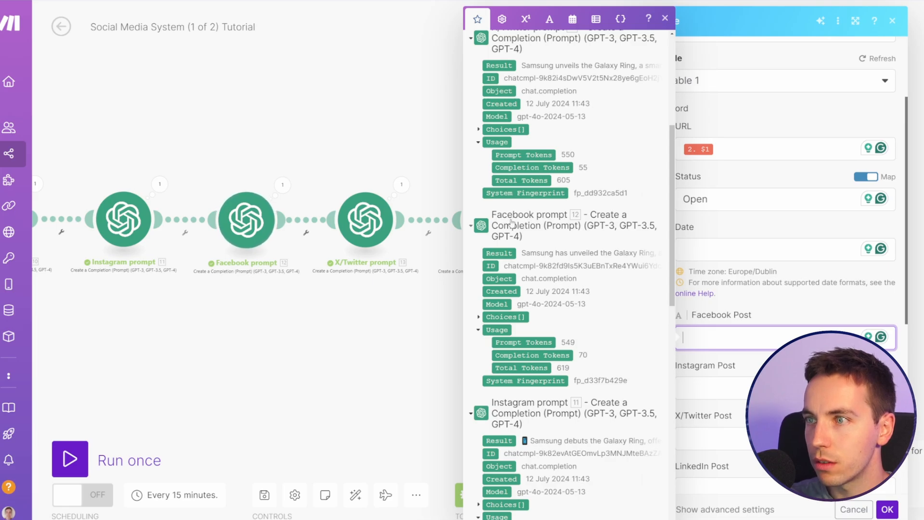
scroll(576, 287, "down", 2)
scroll(576, 287, "up", 2)
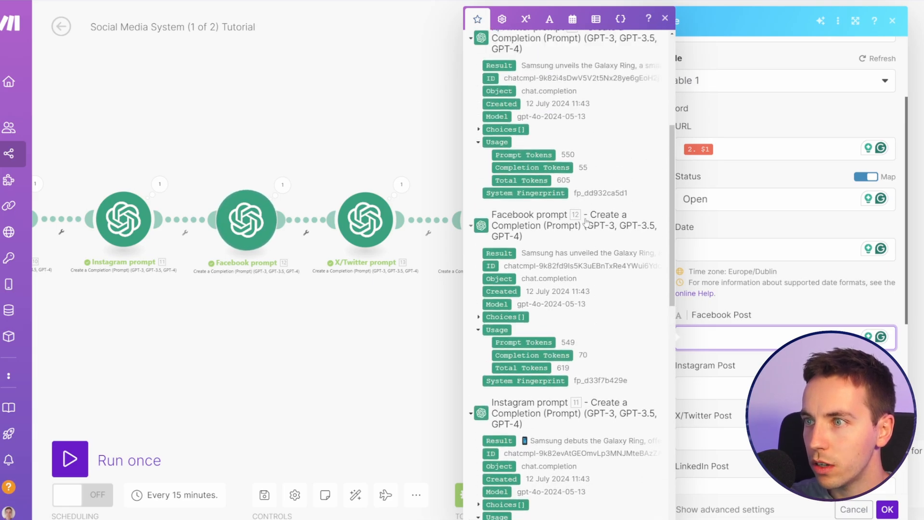
left_click(506, 252)
Step: Map the Instagram prompt's Result to the record's Instagram Post field
left_click(707, 387)
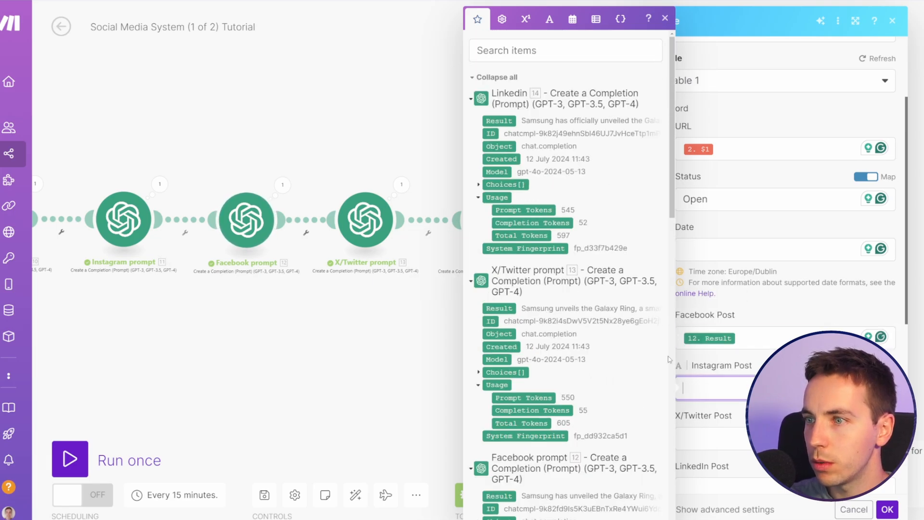
scroll(552, 300, "down", 3)
scroll(556, 270, "down", 7)
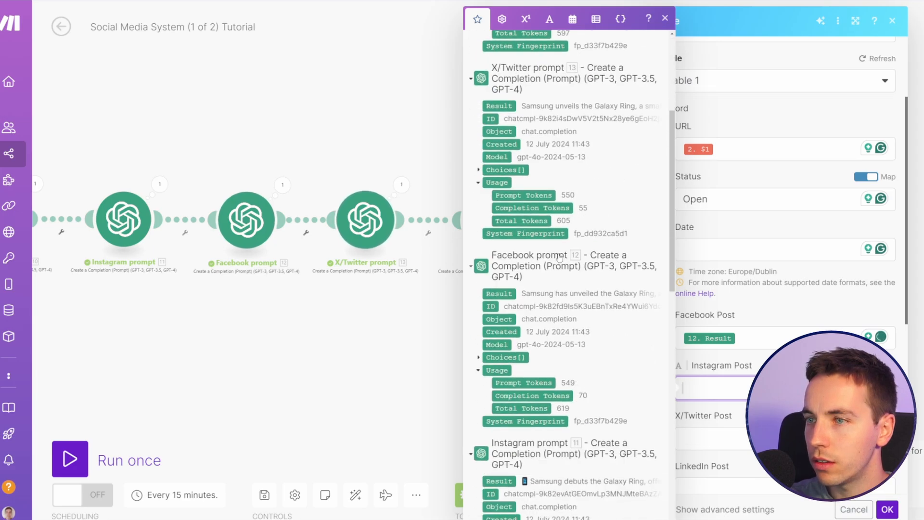
scroll(557, 252, "down", 3)
left_click(502, 237)
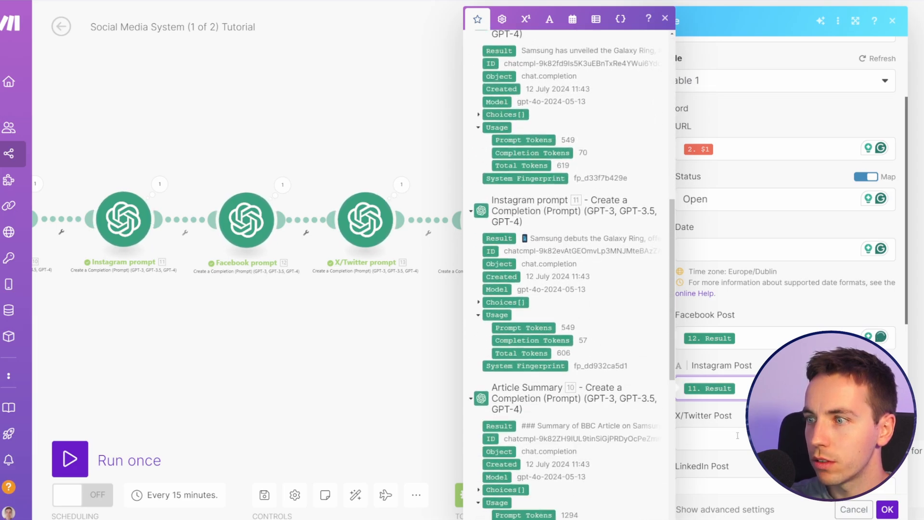
Step: Map the X/Twitter prompt's Result to X/Twitter Post and Linkedin's Result to LinkedIn Post, and save the Airtable module
key("Tab")
left_click(507, 304)
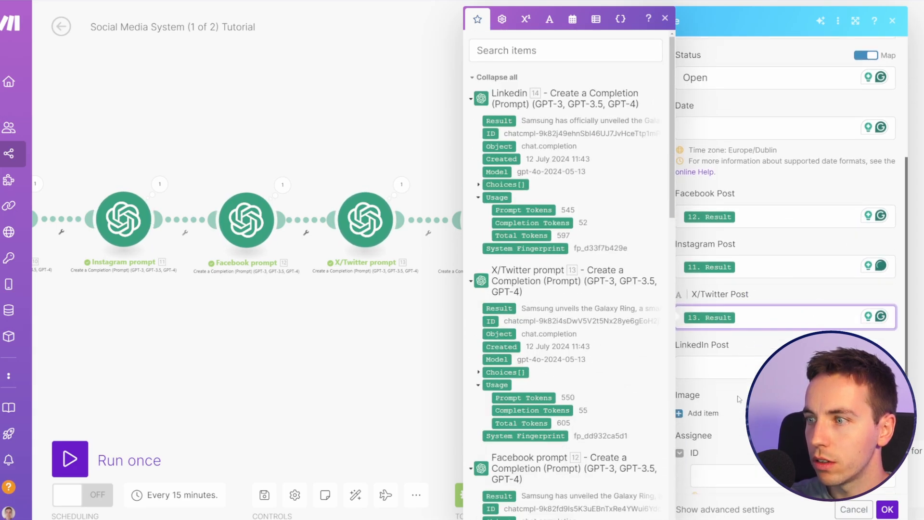
key("Tab")
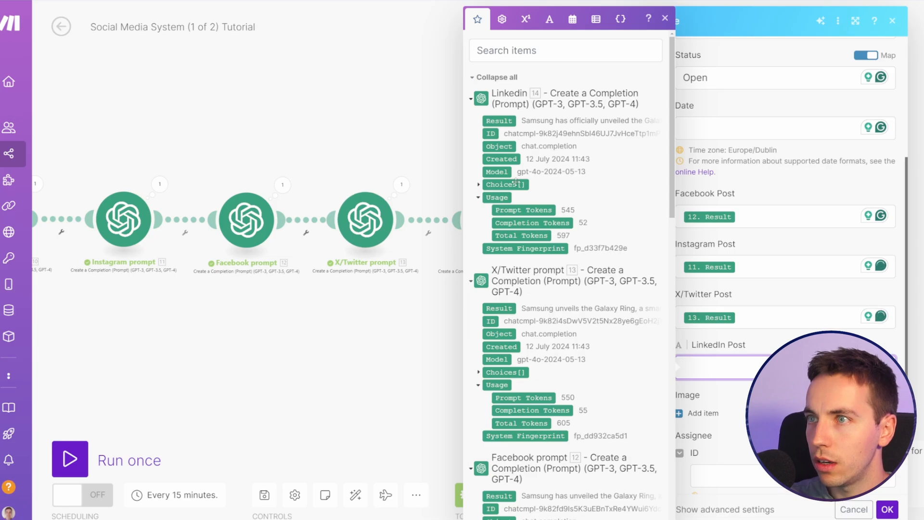
left_click(505, 121)
left_click(887, 509)
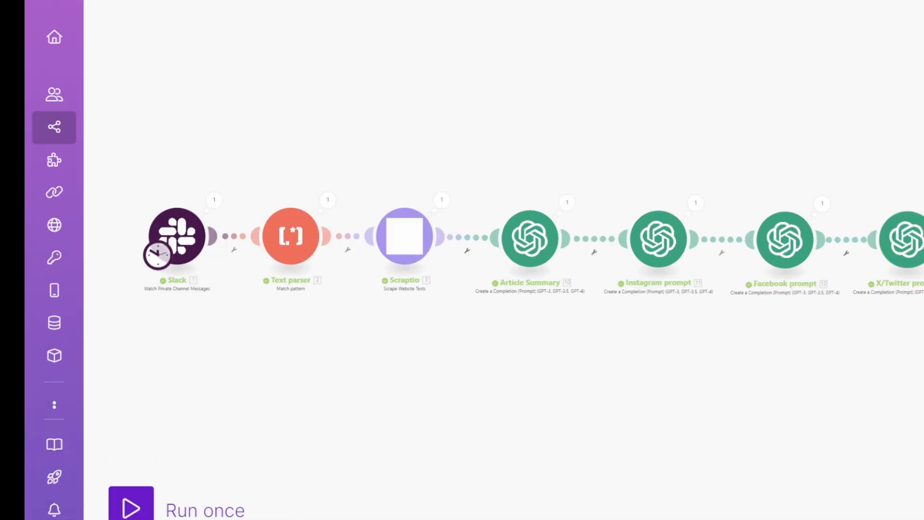
key("alt+Tab")
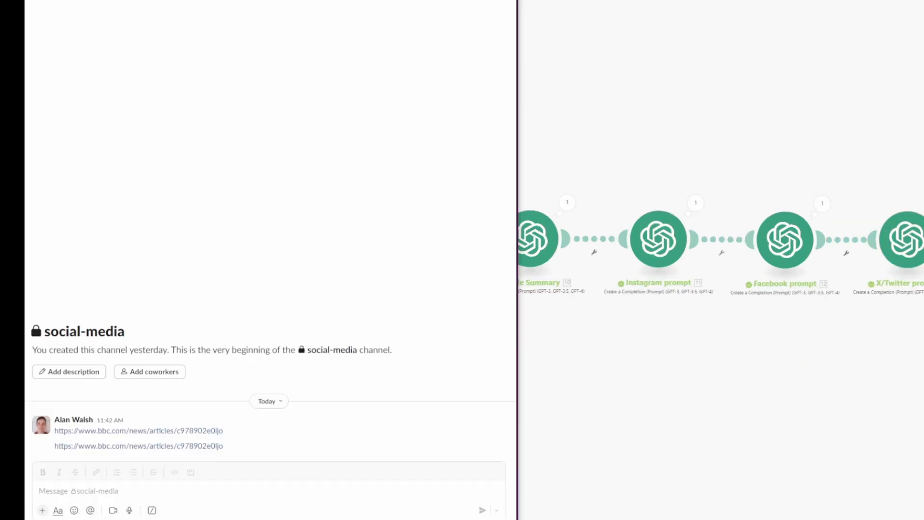
left_click(227, 491)
type("https://edition.cnn.com/2024/06/20/business/ai-jobs-workers-replacing/index.html")
key("Return")
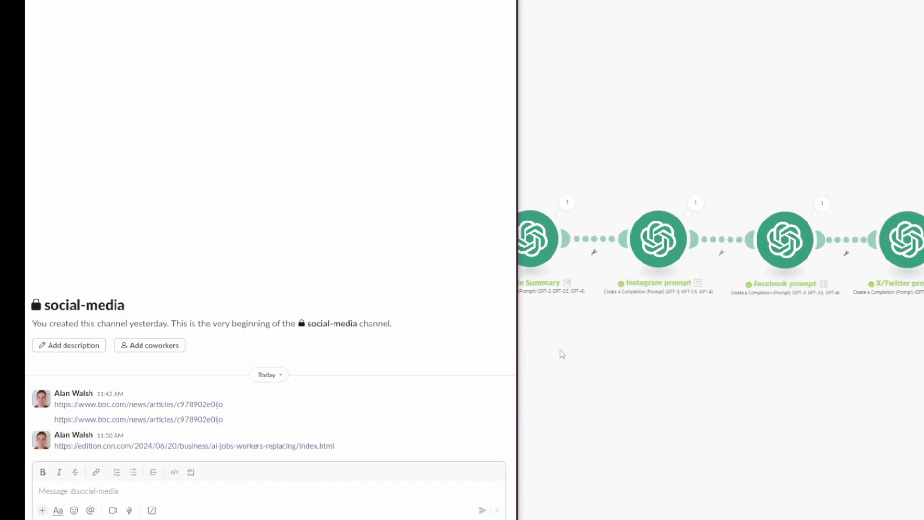
Step: Switch to Make, run the scenario once and inspect the Airtable module's output
left_click(622, 378)
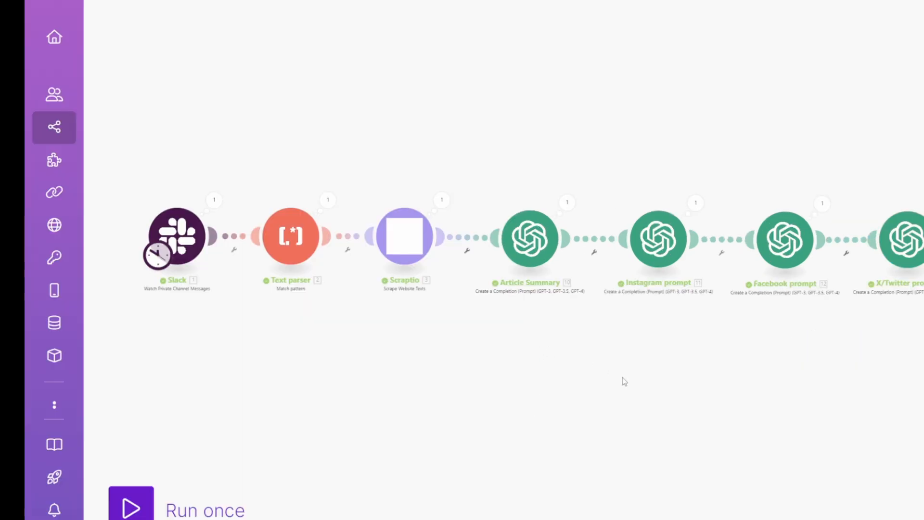
left_click(134, 514)
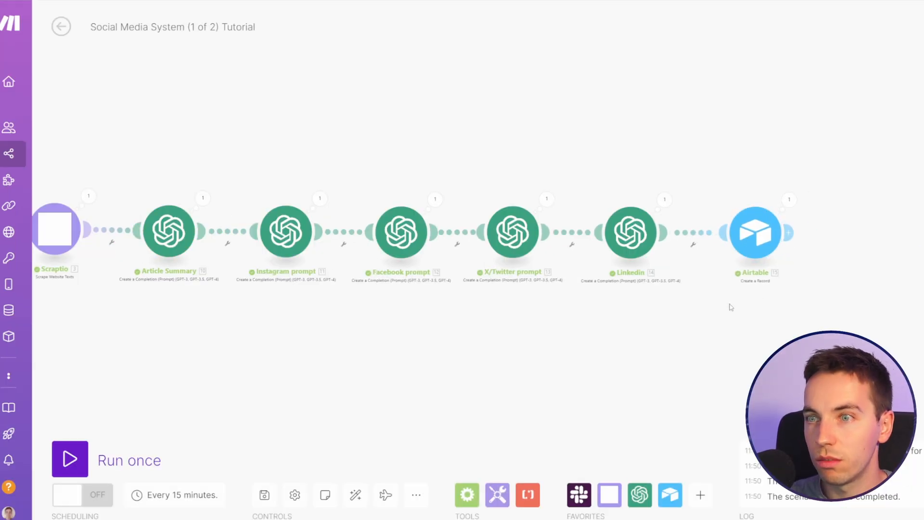
left_click(788, 200)
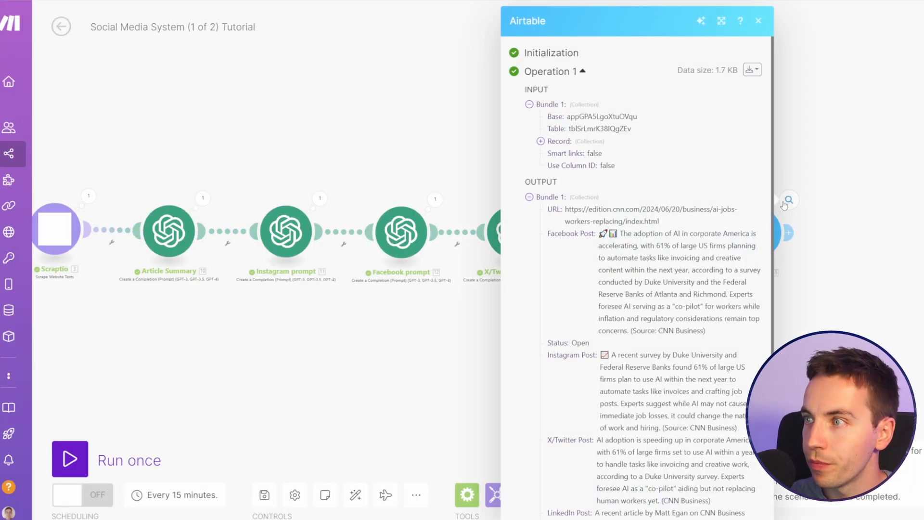
scroll(698, 219, "down", 3)
scroll(699, 219, "down", 2)
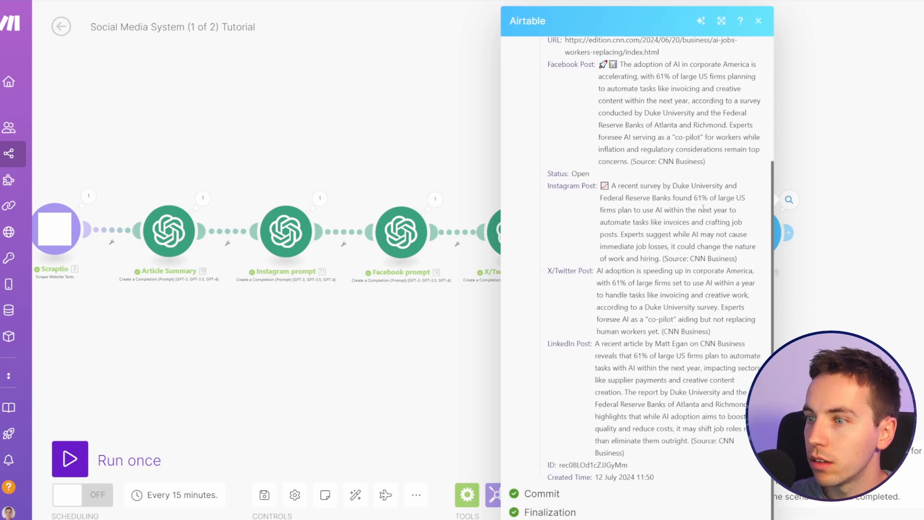
scroll(698, 219, "up", 1)
left_click(819, 250)
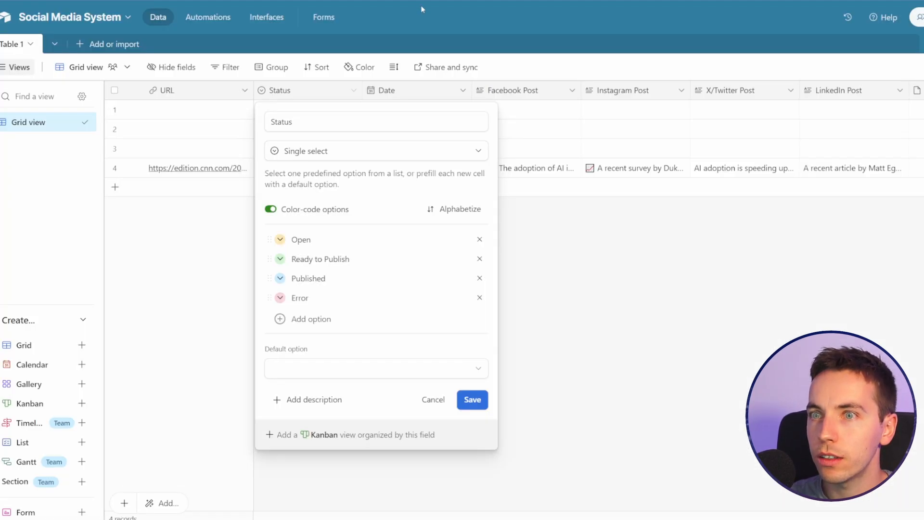
Step: Switch to Airtable and delete the three empty records from Table 1
left_click(610, 303)
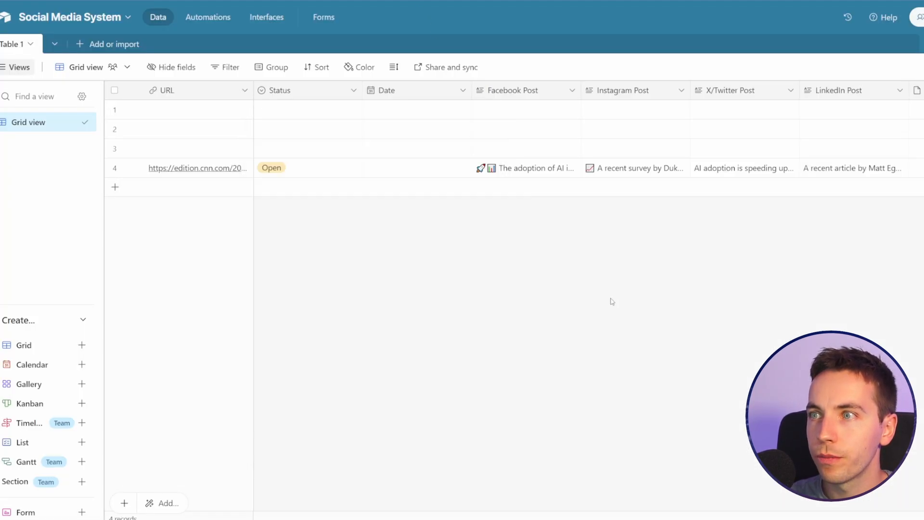
left_click(114, 108)
left_click(115, 129)
left_click(114, 148)
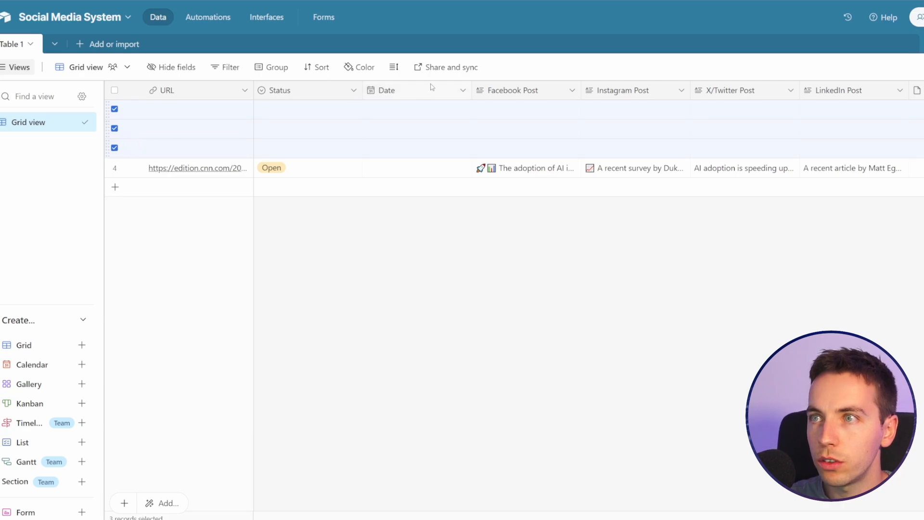
right_click(272, 116)
left_click(317, 160)
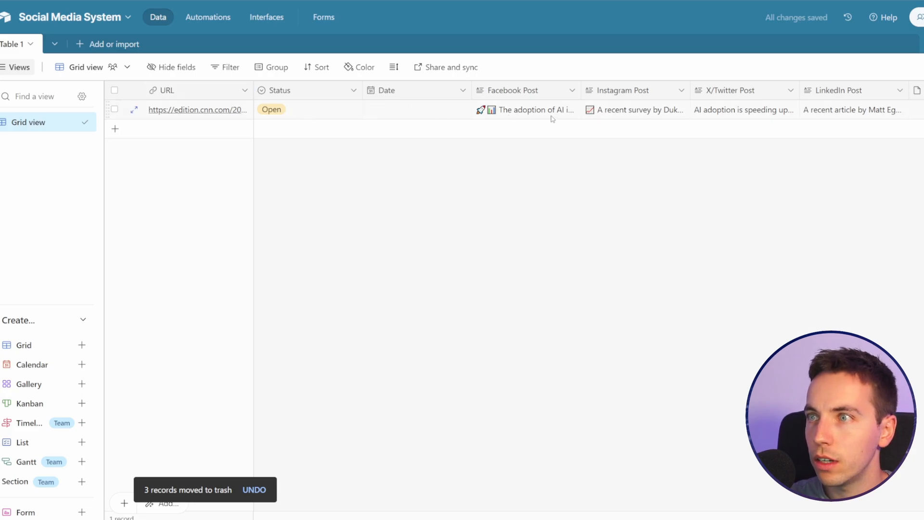
Step: Expand the CNN article record and review its status, generated Facebook, Instagram, X/Twitter and LinkedIn posts, and image field
left_click(134, 110)
scroll(260, 241, "down", 5)
scroll(284, 250, "up", 3)
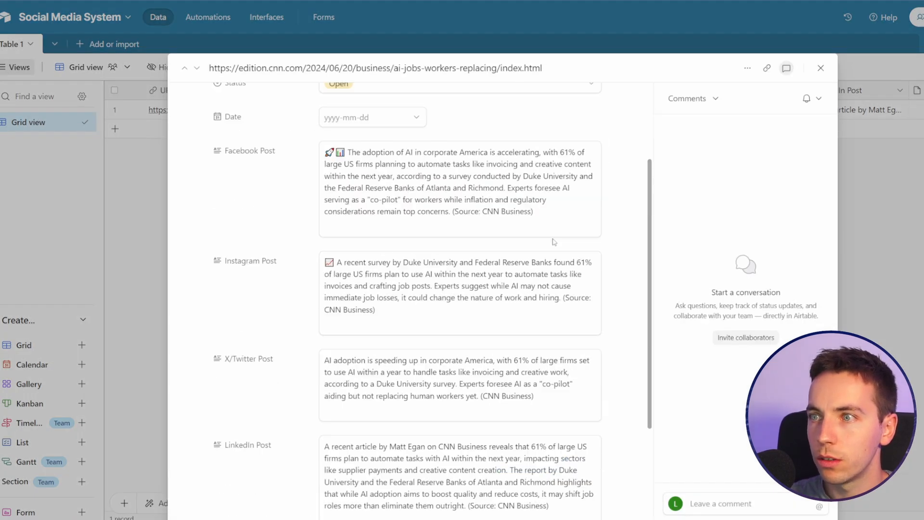
left_click_drag(535, 214, 454, 215)
left_click(484, 212)
scroll(486, 223, "up", 1)
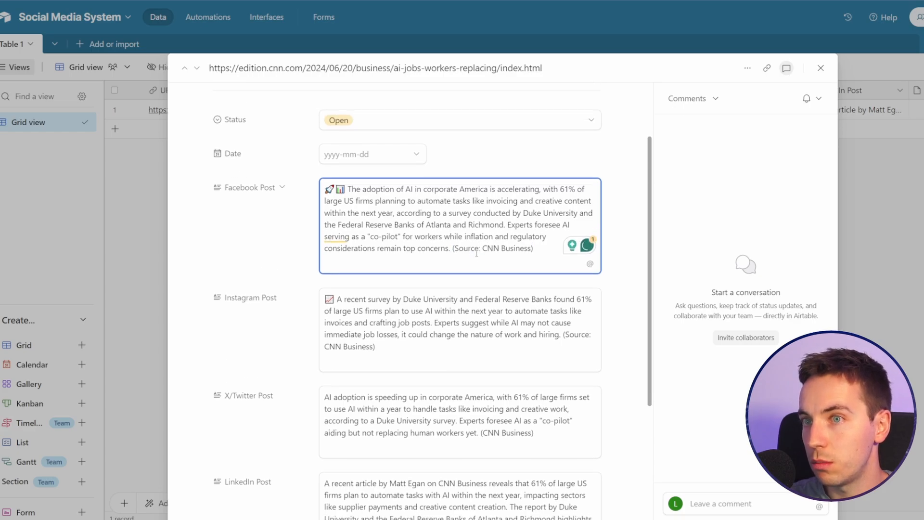
scroll(454, 228, "down", 3)
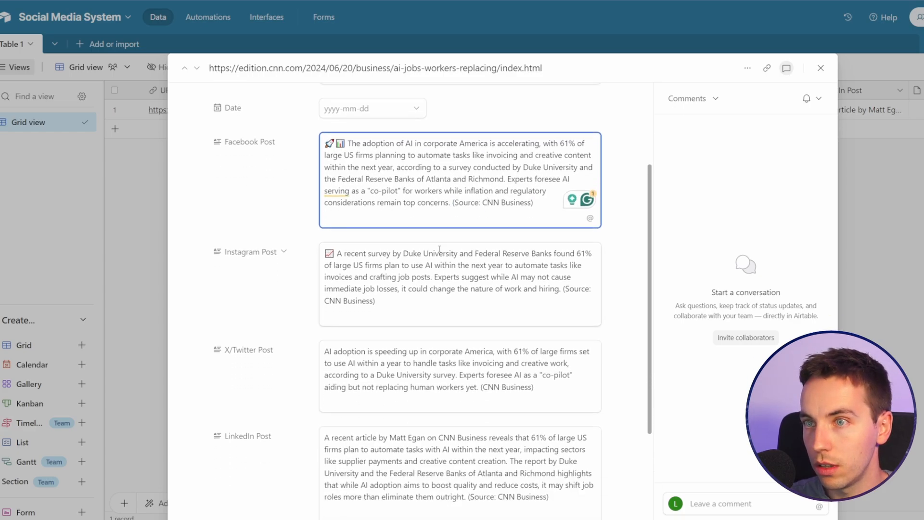
scroll(401, 279, "up", 2)
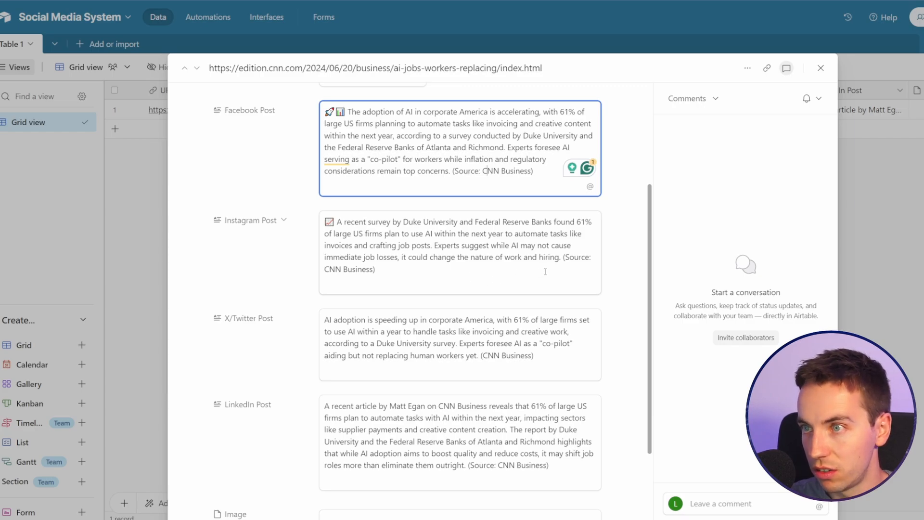
scroll(505, 265, "up", 1)
scroll(298, 245, "up", 2)
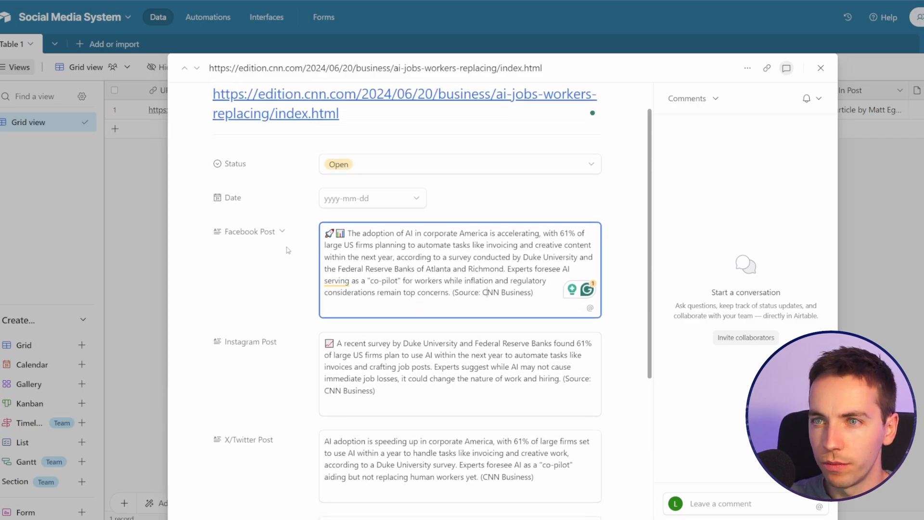
key("ctrl+a")
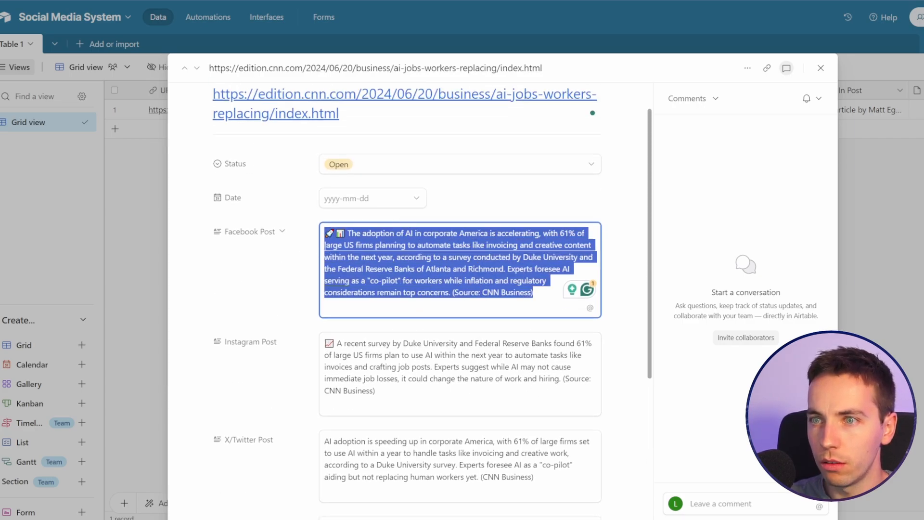
scroll(481, 265, "down", 6)
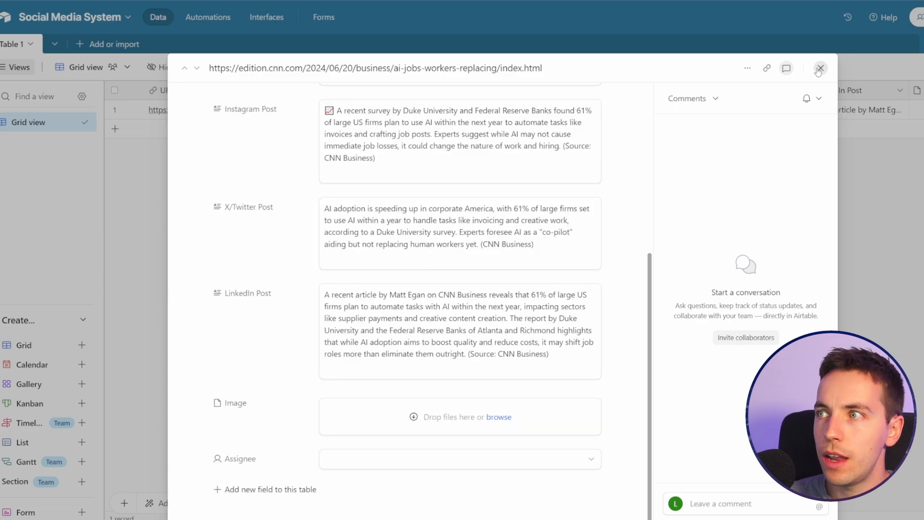
Step: Switch to Make and insert an OpenAI Generate an Image module between the Linkedin and Airtable modules
left_click(699, 20)
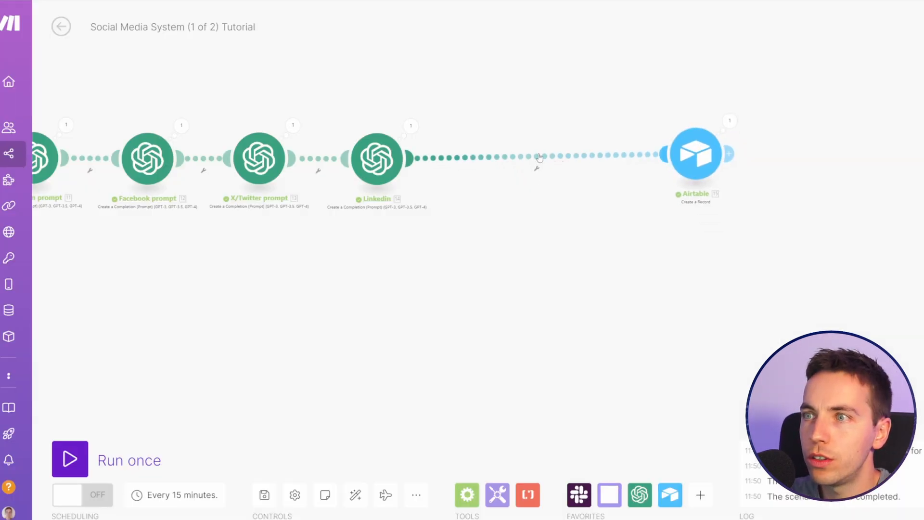
right_click(514, 163)
left_click(578, 246)
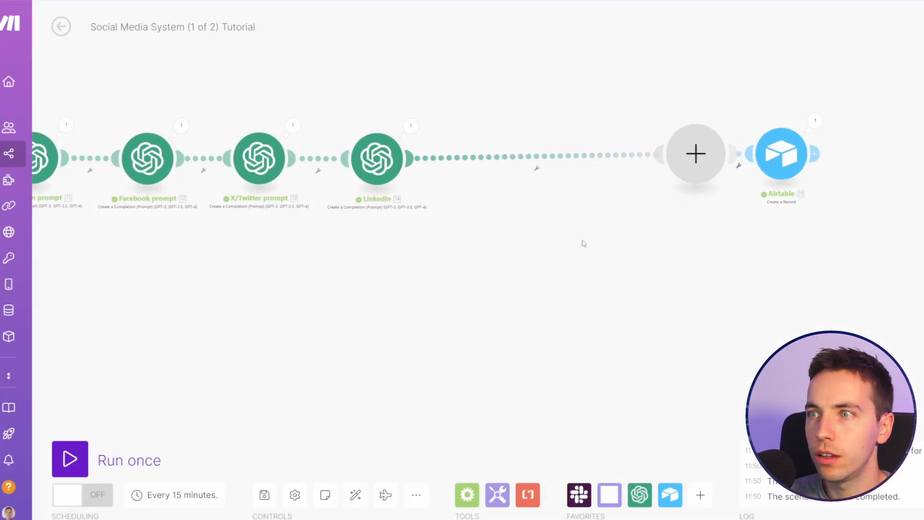
left_click(669, 136)
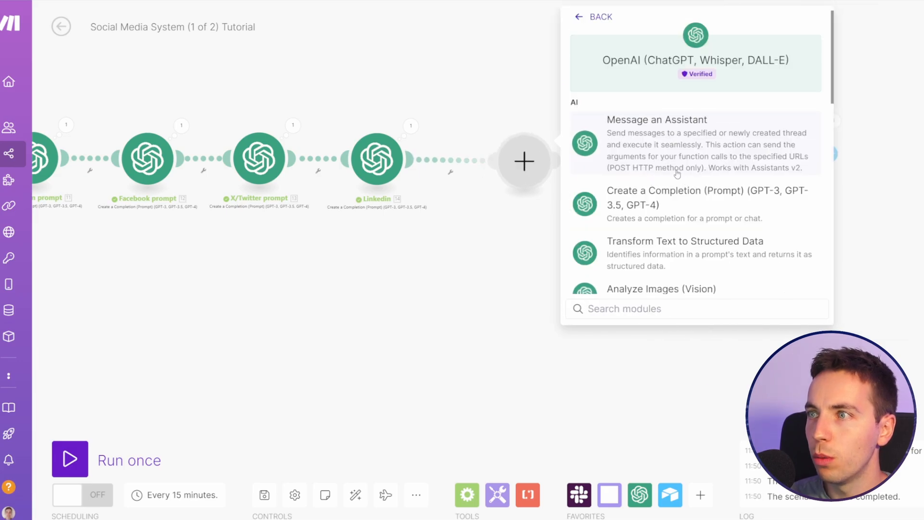
scroll(685, 176, "down", 2)
left_click(693, 160)
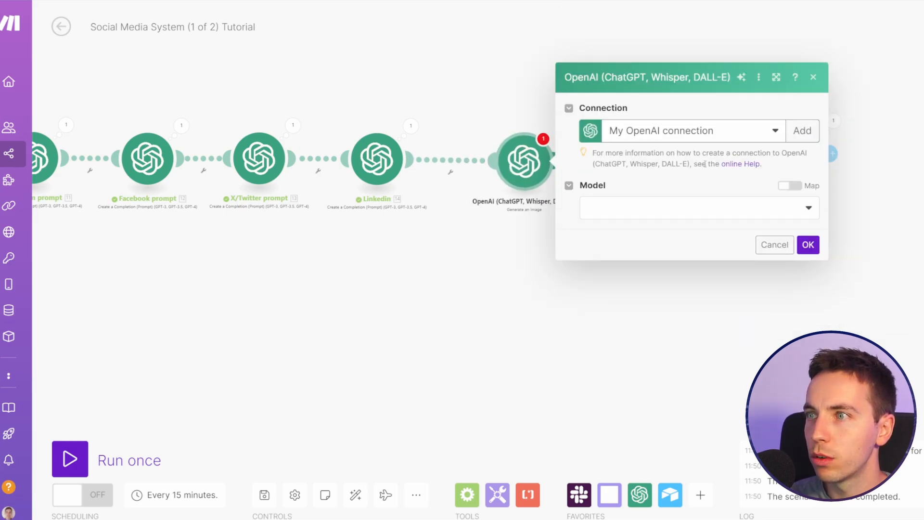
Step: Set the image module's model to Dall-E 3 with the placeholder prompt "test" and save its settings
left_click(803, 214)
left_click(688, 229)
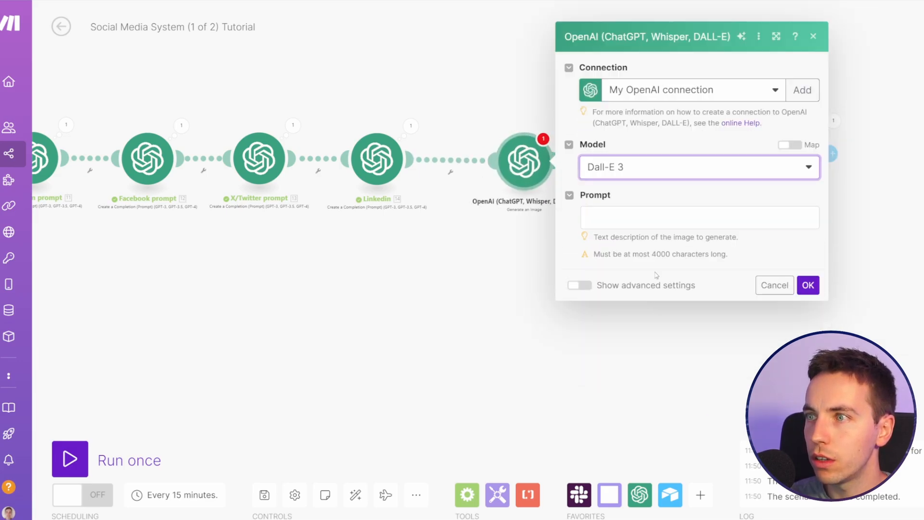
left_click(688, 217)
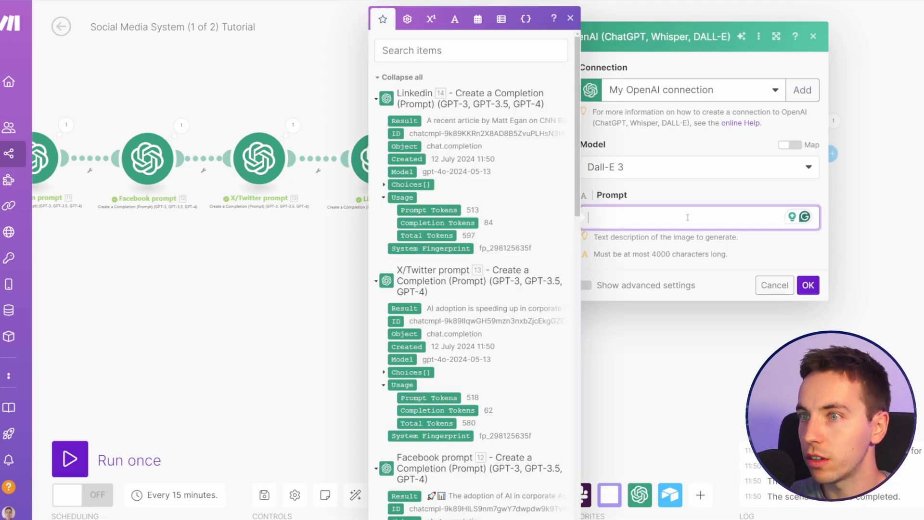
type("test")
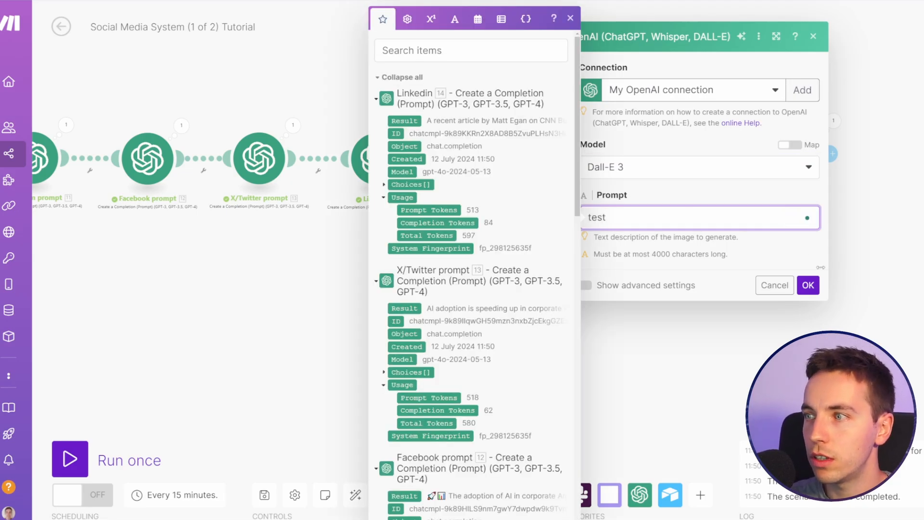
left_click(809, 285)
Step: Move the image module closer to Airtable and insert an OpenAI Create a Completion module between it and the Linkedin module
left_click_drag(535, 170, 667, 170)
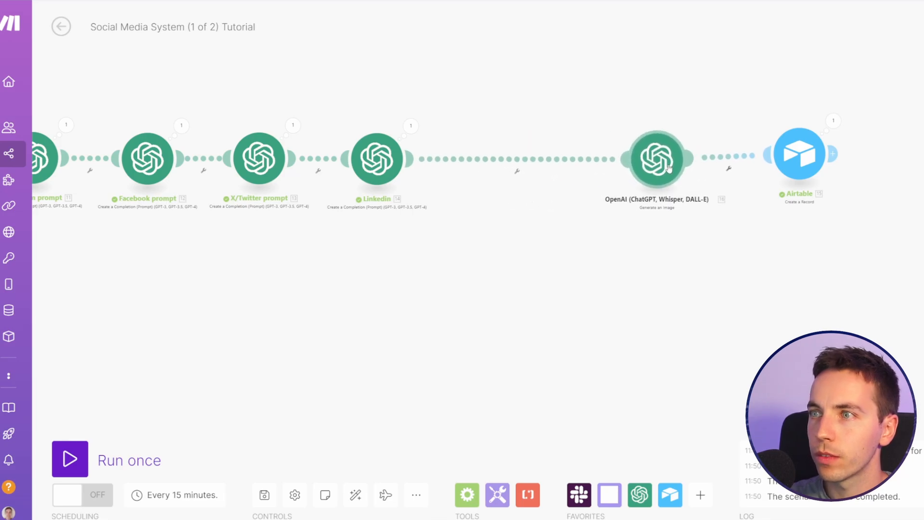
left_click(516, 170)
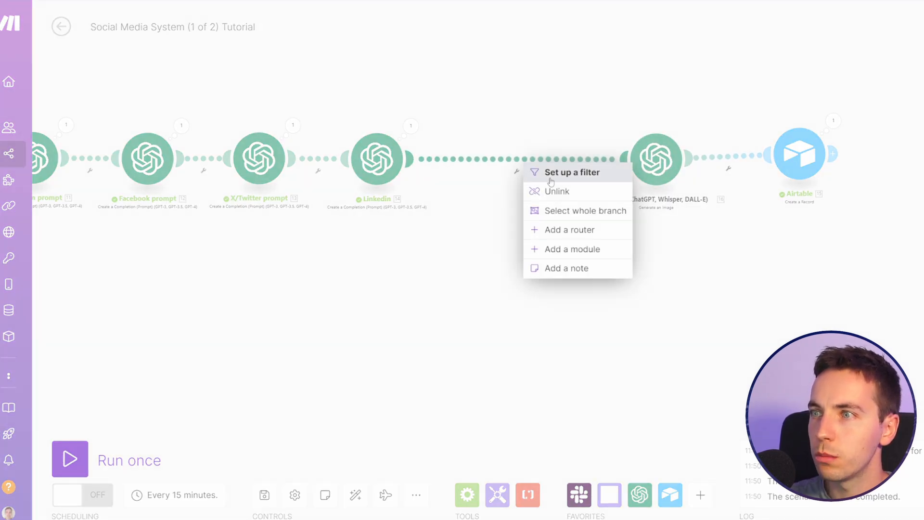
left_click(588, 249)
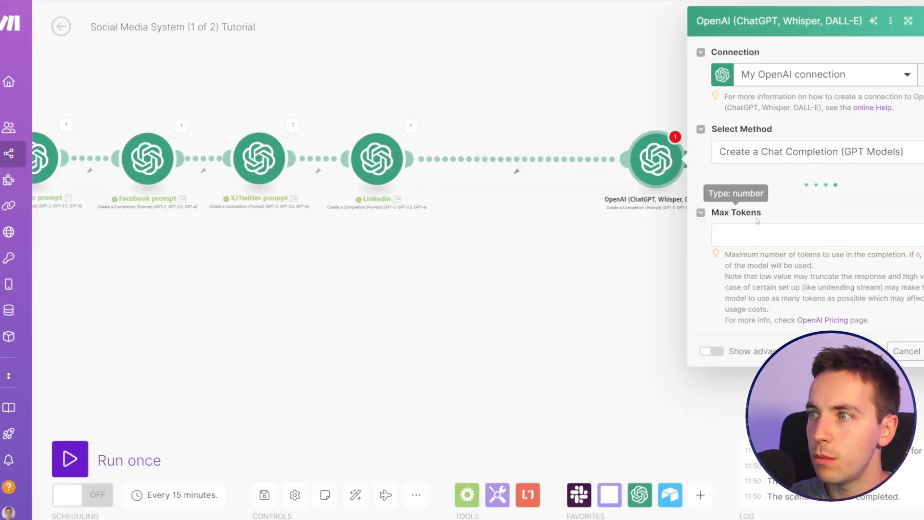
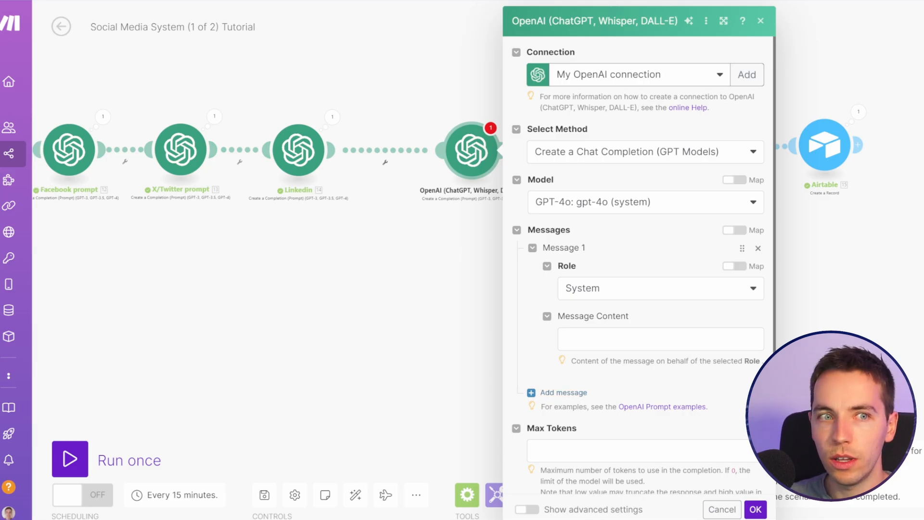
Step: Set the System message to "You will classify the main topic of the provided text and only respond with the topic and no additional explanatory information or introductory information."
left_click(655, 340)
type("You will classify the main topic of the provided text and only respond with the topic and no additional explanatory information or introductory information.")
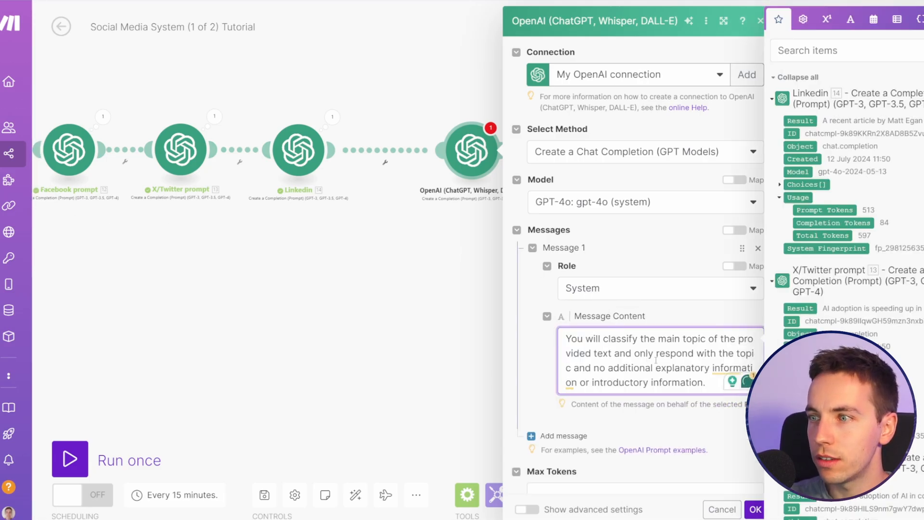
left_click_drag(577, 341, 697, 355)
left_click(697, 355)
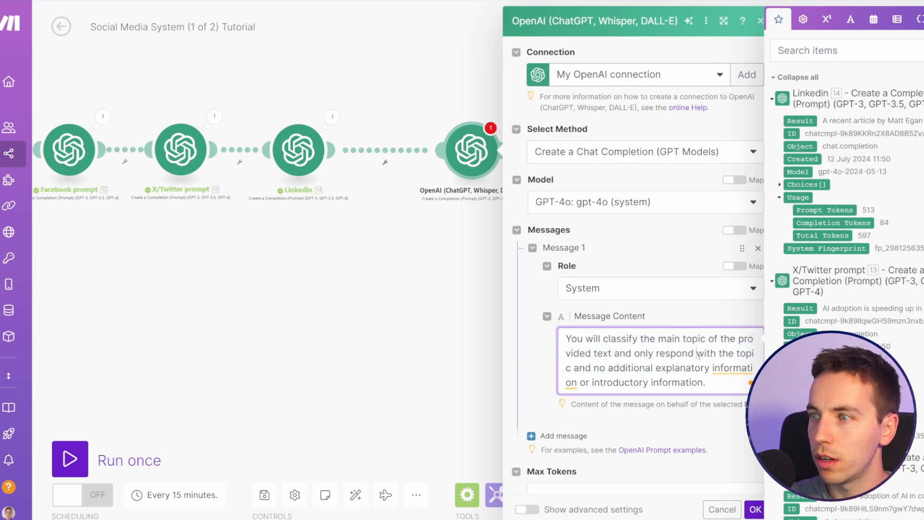
Step: Add a second message with the User role reading "What is the main topic of the following:" followed by the Article Summary's Result
scroll(645, 337, "down", 1)
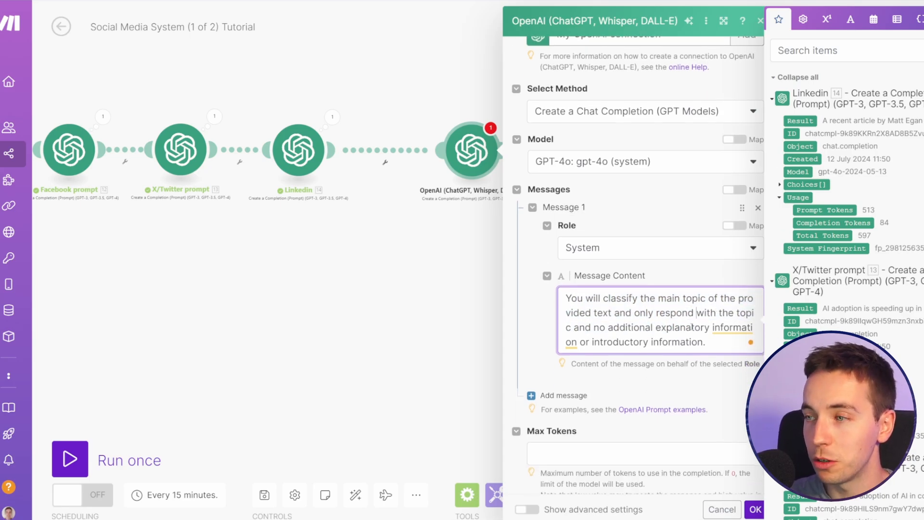
scroll(640, 343, "down", 2)
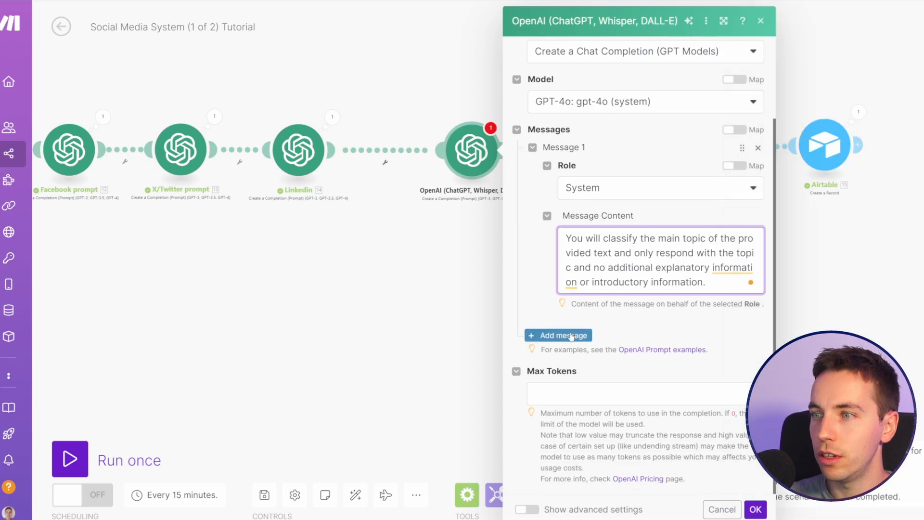
left_click(529, 335)
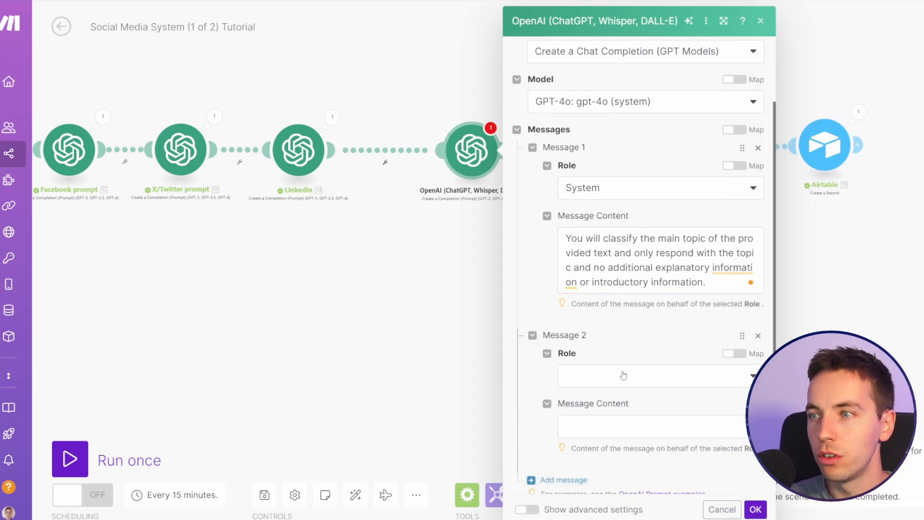
left_click(628, 375)
left_click(617, 392)
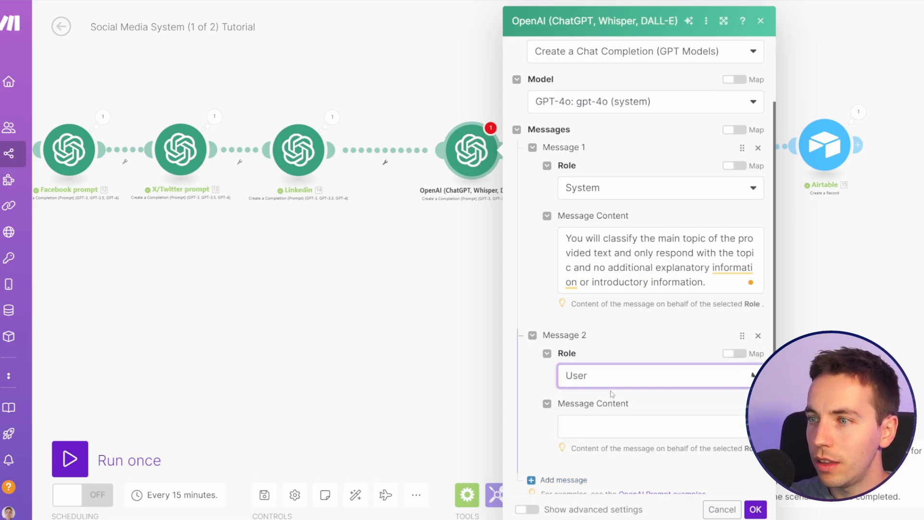
scroll(611, 337, "down", 2)
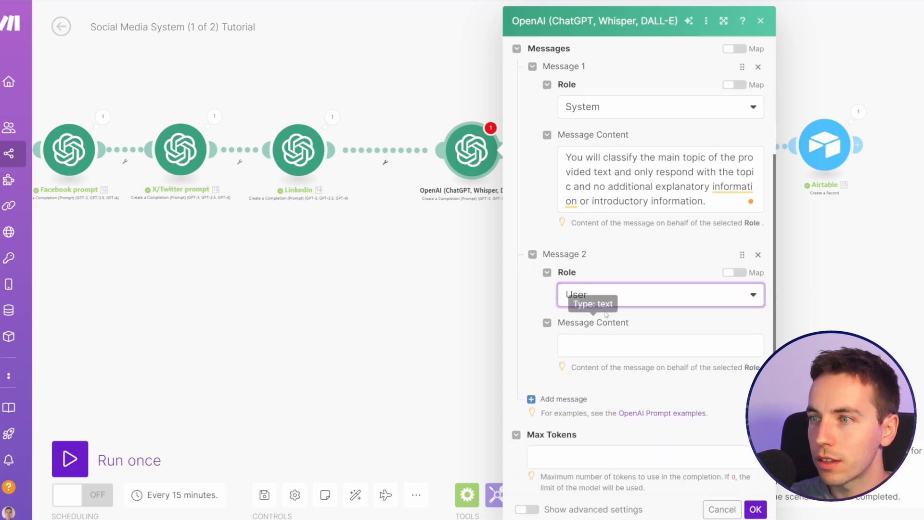
left_click(618, 336)
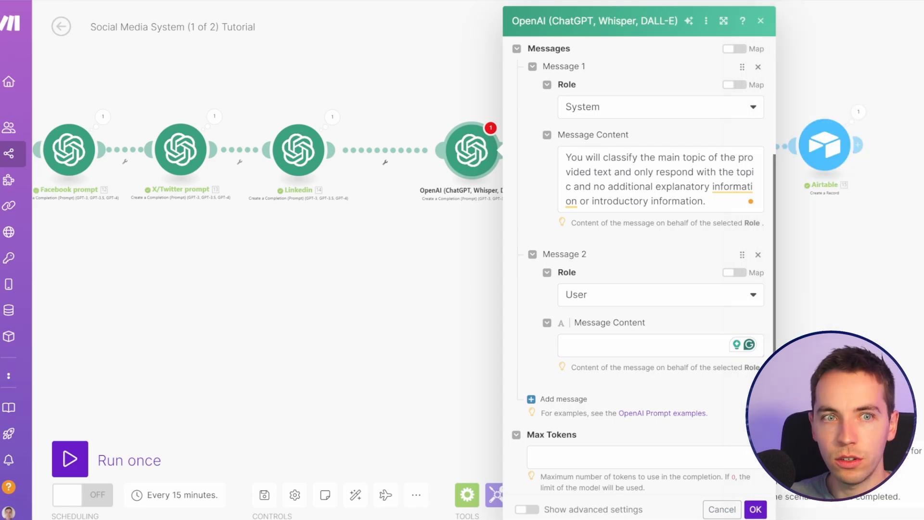
key("ctrl+v")
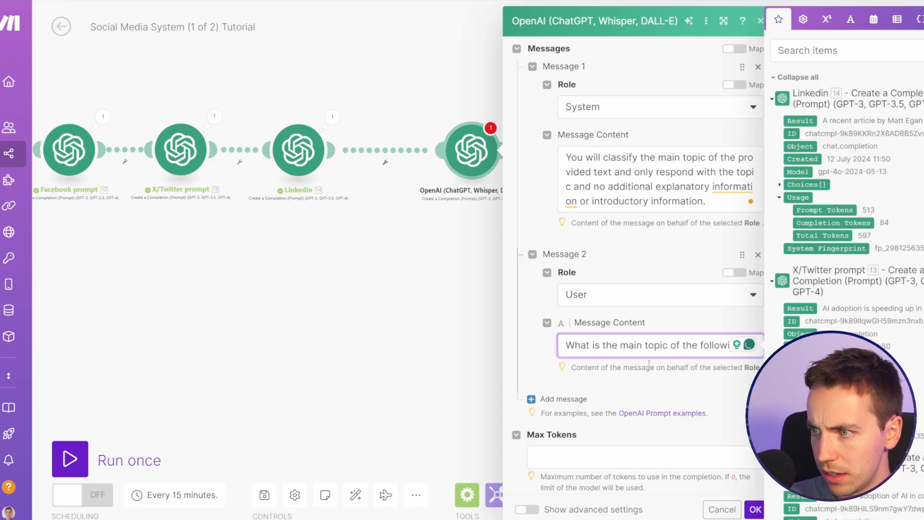
scroll(818, 216, "down", 10)
left_click(800, 224)
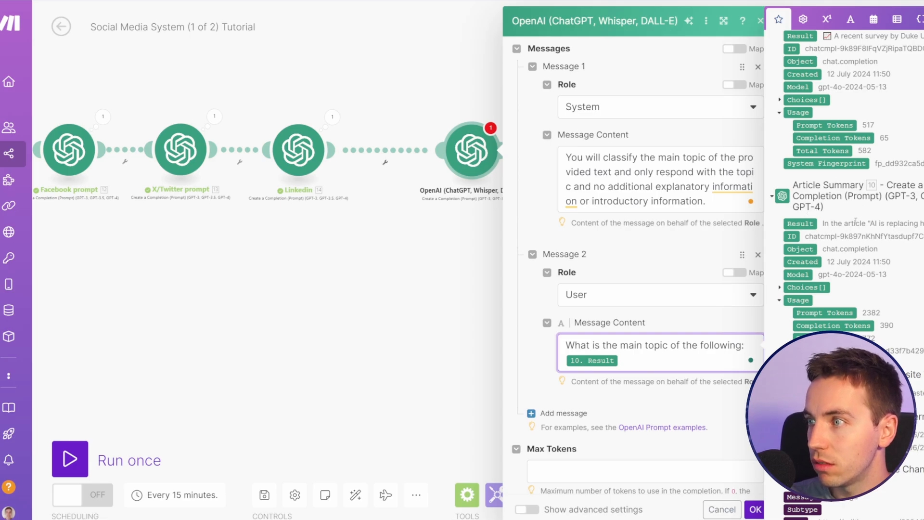
Step: Set the completion module's max tokens to 0 and save its settings
left_click(679, 468)
type("0")
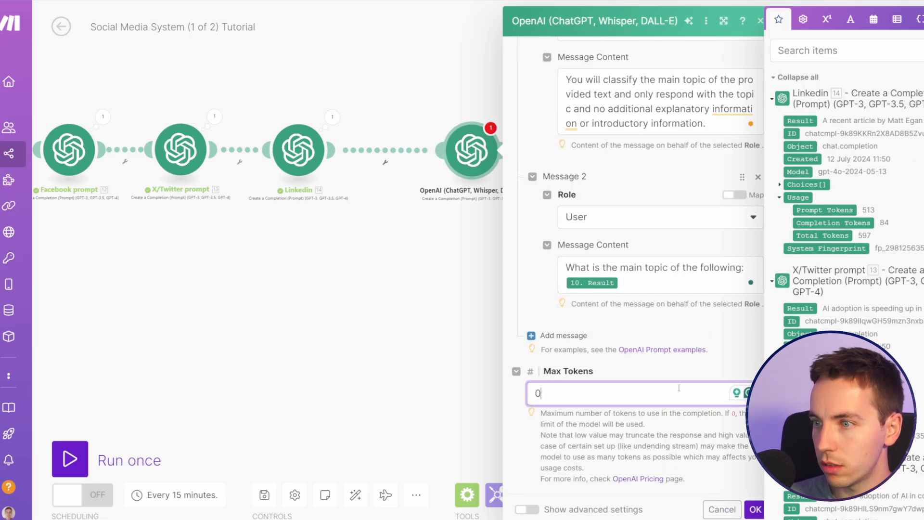
left_click(754, 509)
Step: Rename the new completion module between Linkedin and the image module as "Image prompt helper"
right_click(417, 170)
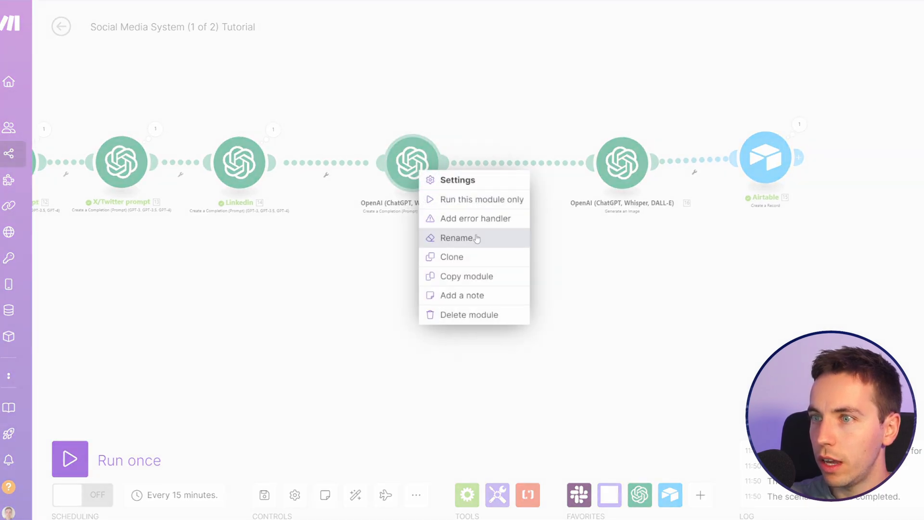
left_click(474, 236)
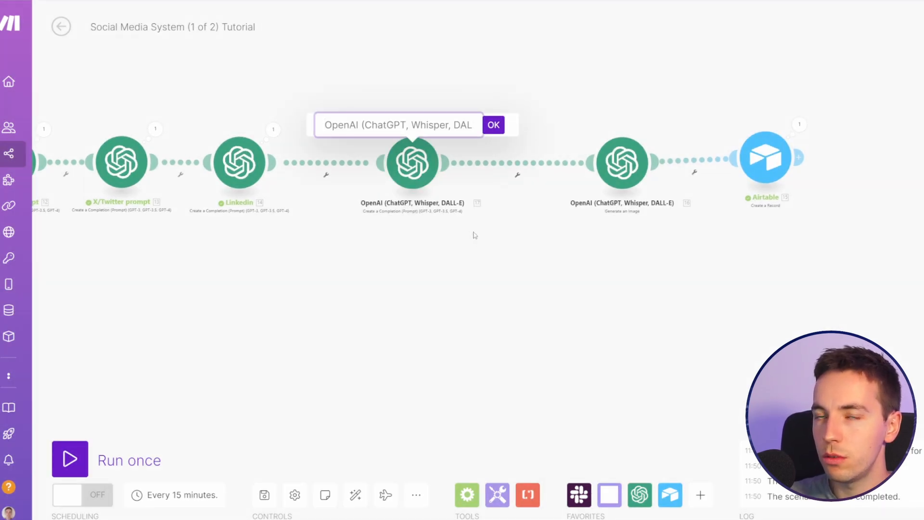
key("ctrl+a")
type("Image prompt helper")
key("Return")
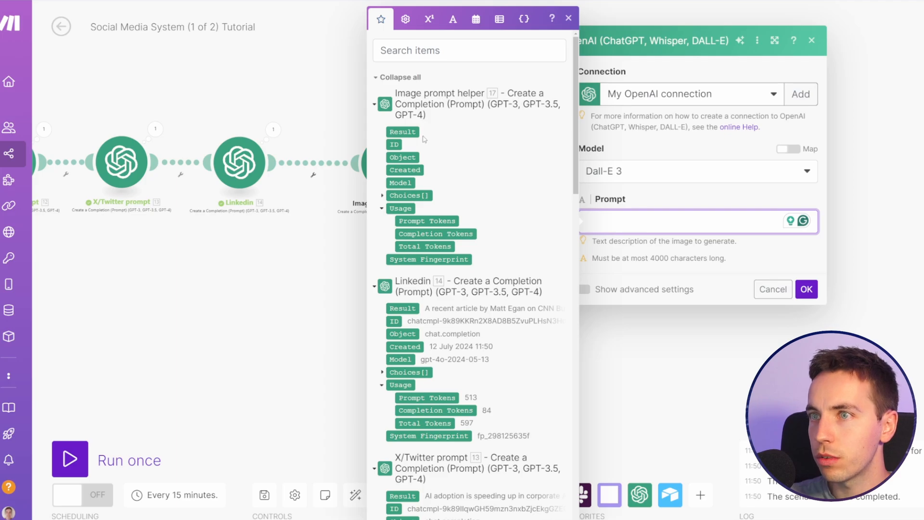
Step: Map the Image prompt helper's Result as the Dall-E 3 image module's prompt and save the settings
left_click(414, 132)
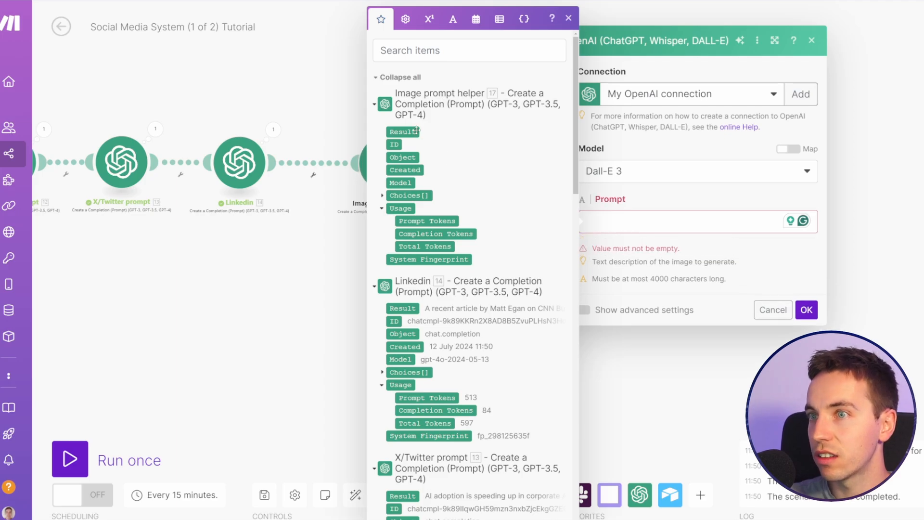
left_click(411, 132)
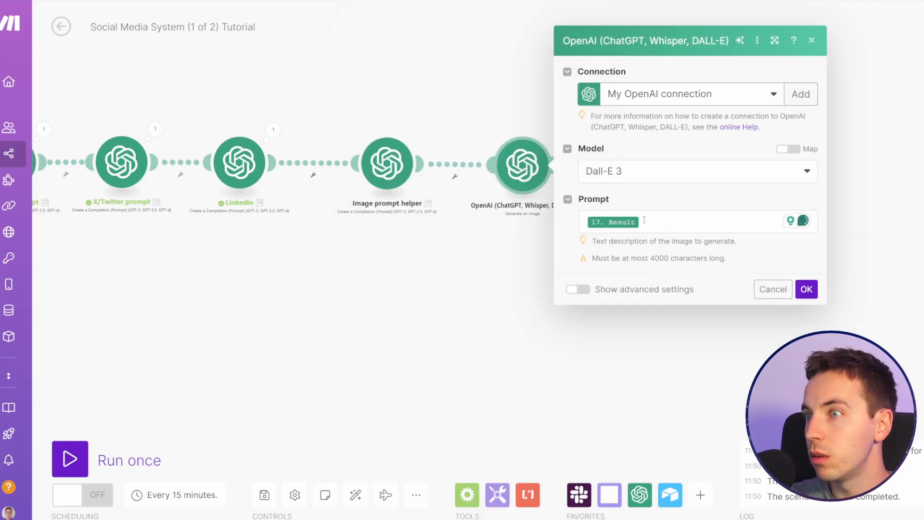
left_click(662, 165)
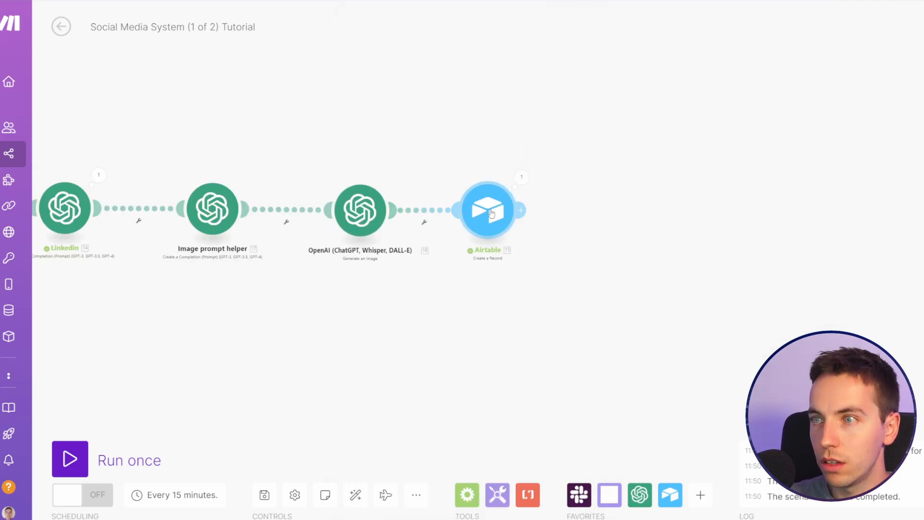
Step: Add an Image item in the Airtable module, map its File URL to the image module's Data URL, and save
scroll(641, 198, "down", 3)
scroll(641, 198, "down", 5)
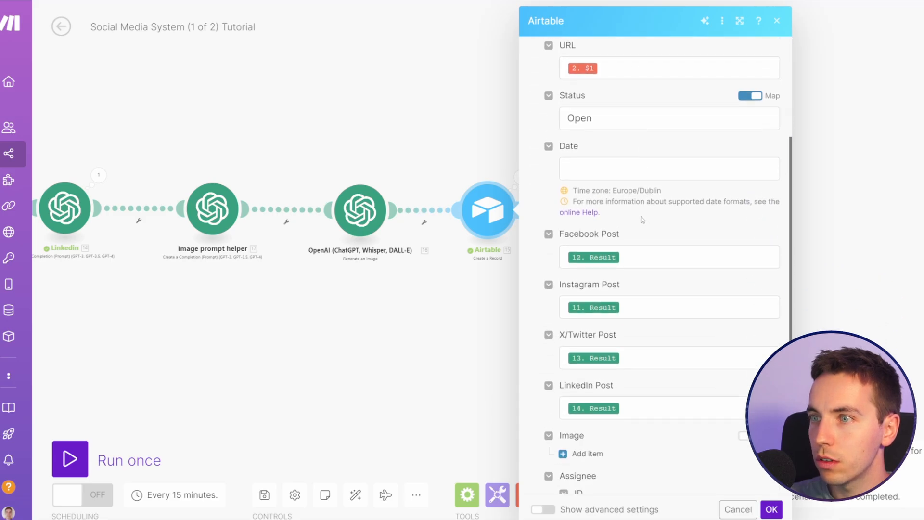
left_click(594, 252)
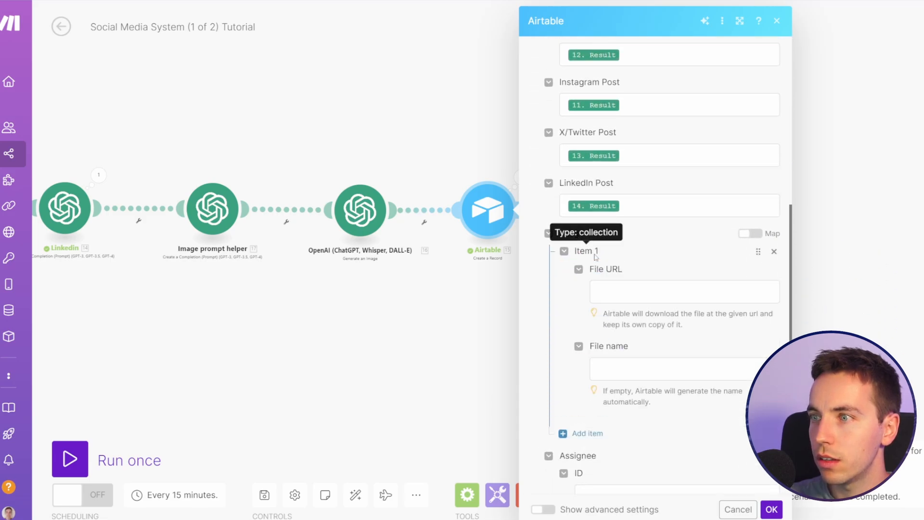
left_click(640, 293)
scroll(861, 279, "down", 3)
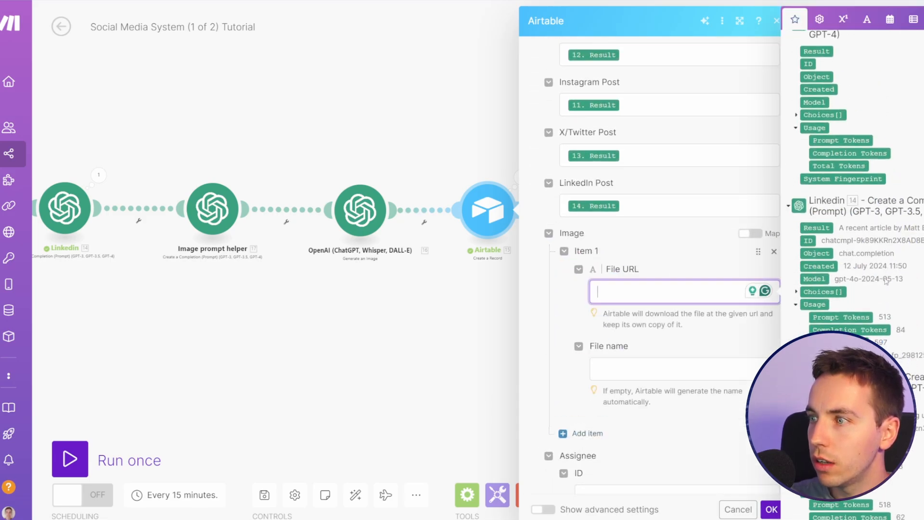
scroll(861, 280, "up", 3)
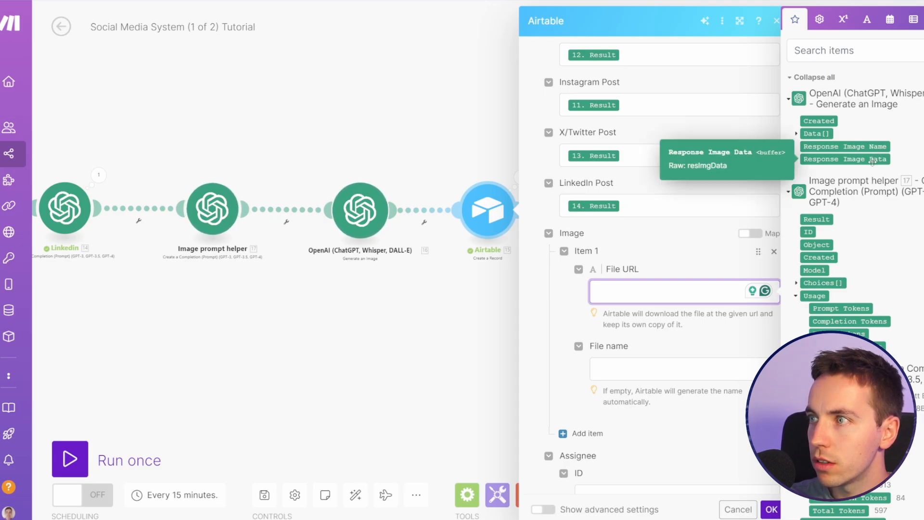
left_click(796, 135)
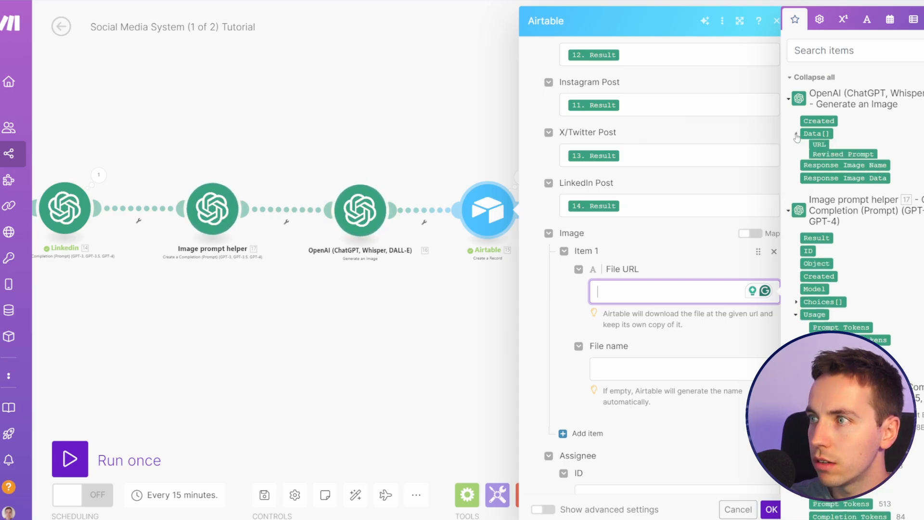
left_click(819, 146)
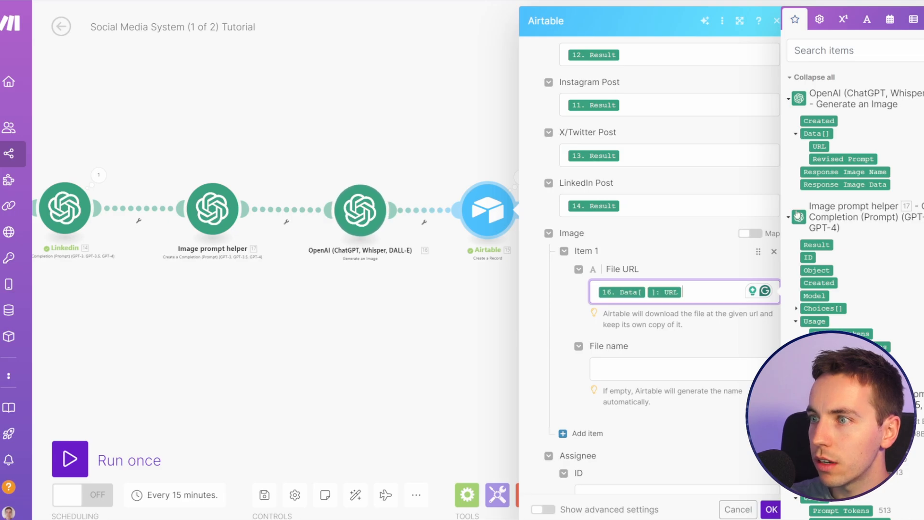
left_click(771, 509)
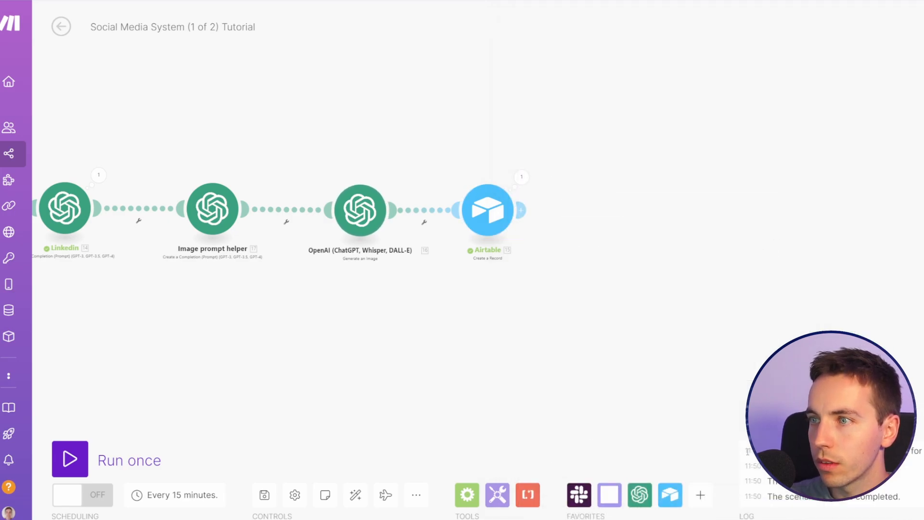
Step: Switch to Airtable and delete the existing CNN article record from the grid
left_click(491, 240)
left_click(770, 510)
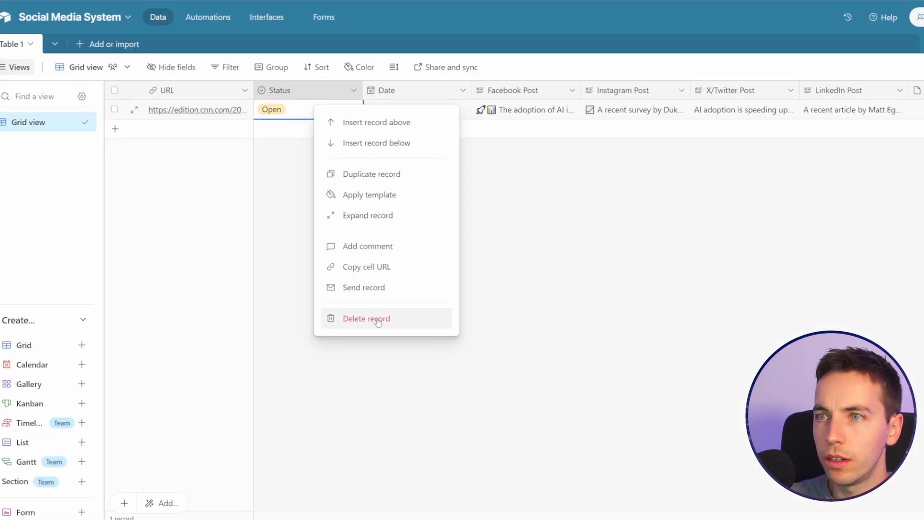
left_click(374, 315)
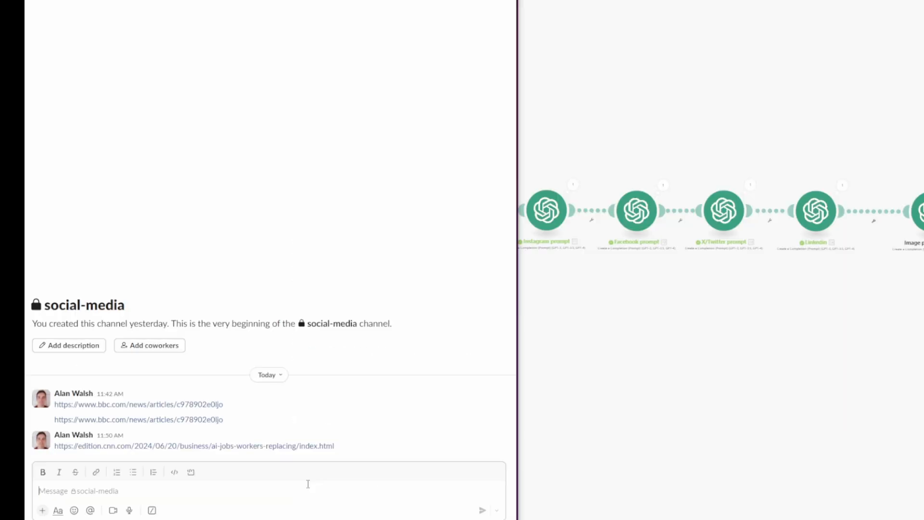
Step: Switch to Slack, post the CNN ai-jobs-workers-replacing article link in the social-media channel, and delete the Slackbot notice
type("https://edition.cnn.com/2024/06/20/business/ai-jobs-workers-replacing/index.html")
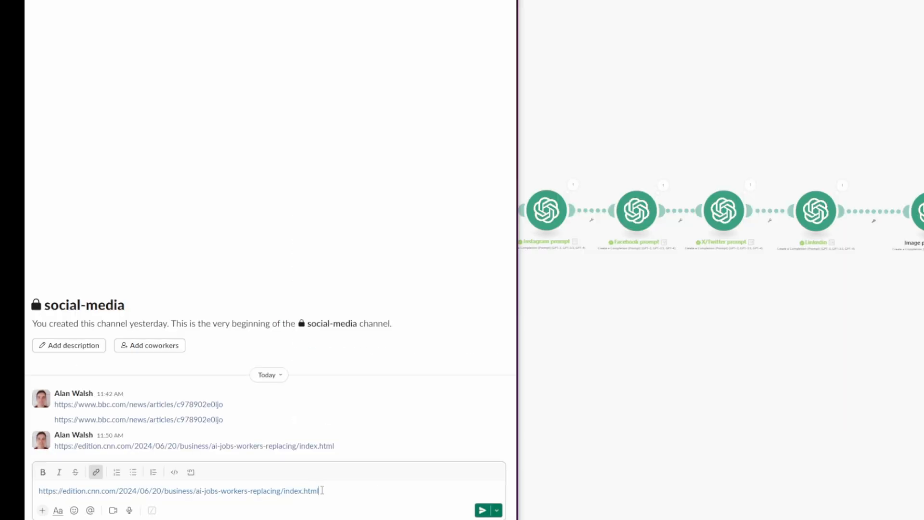
key("Return")
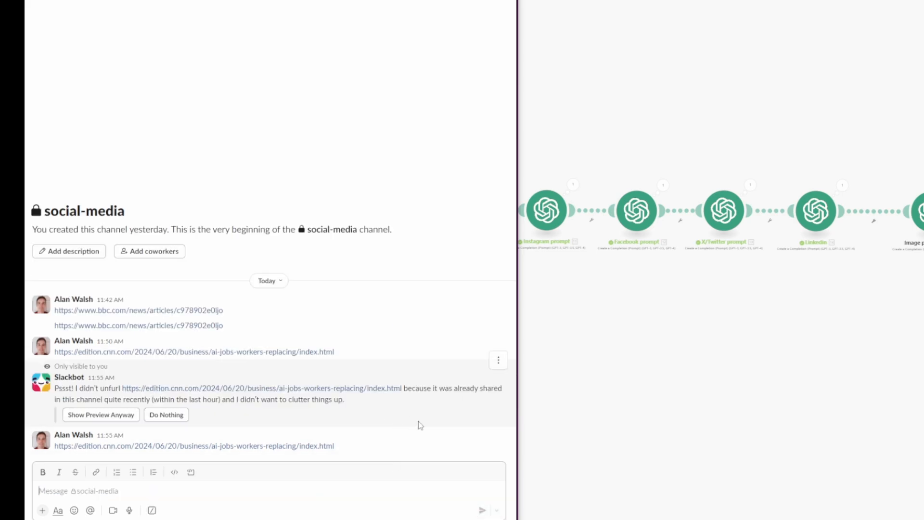
left_click(498, 371)
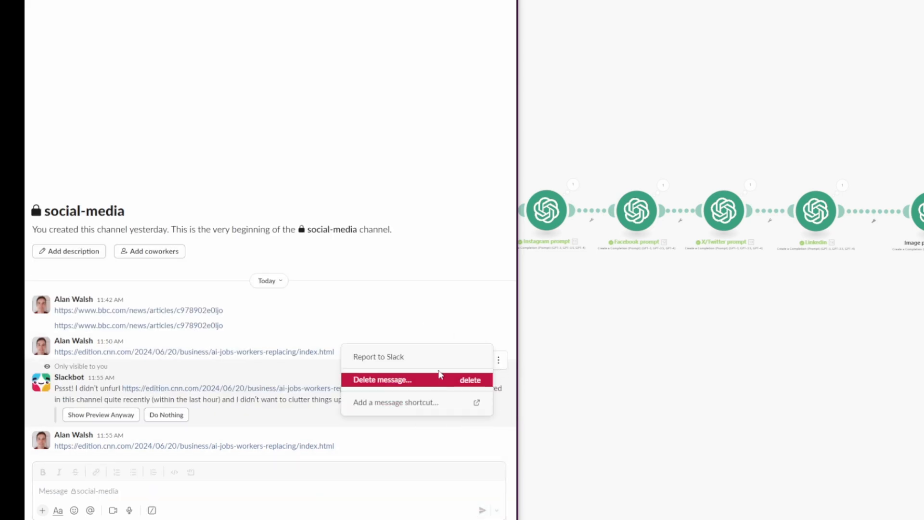
left_click(462, 379)
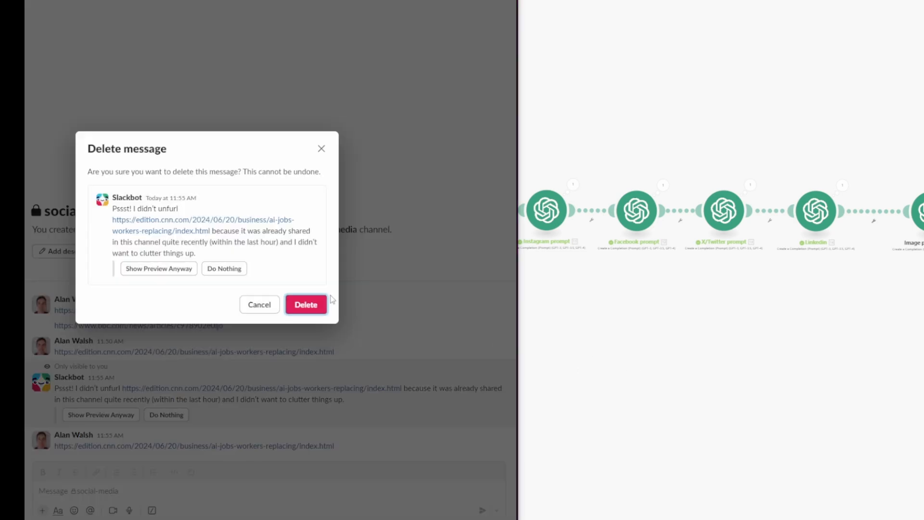
left_click(305, 302)
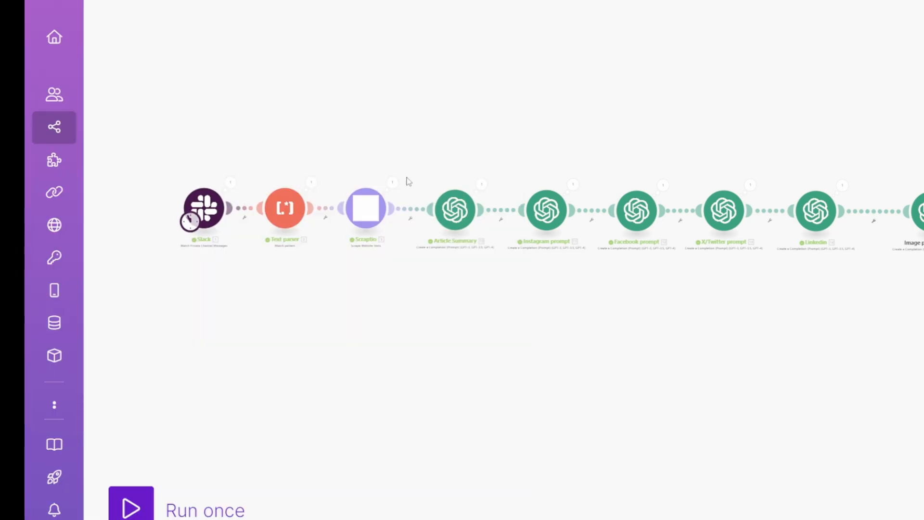
Step: Switch to Make and run the scenario once
left_click(130, 506)
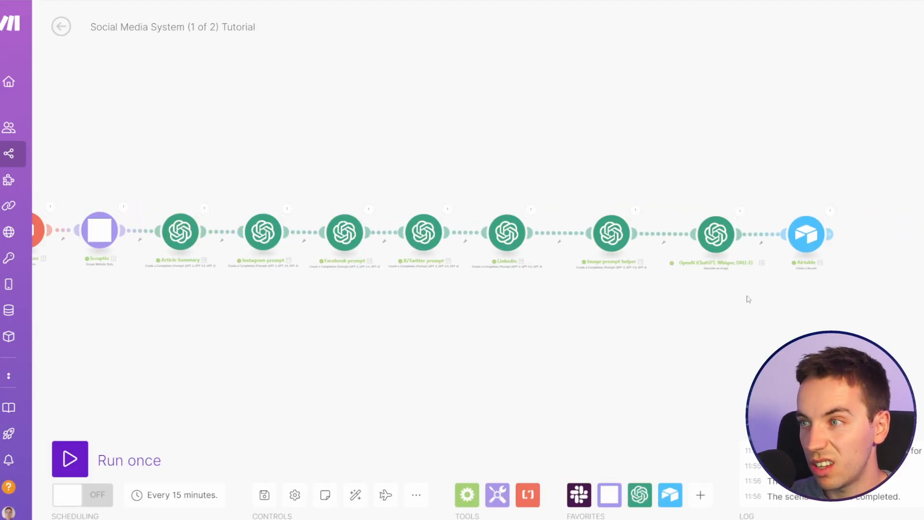
Step: Rename the DALL-E image module before the Airtable module as "Image Generation"
scroll(748, 299, "up", 3)
left_click_drag(745, 310, 637, 309)
left_click(602, 207)
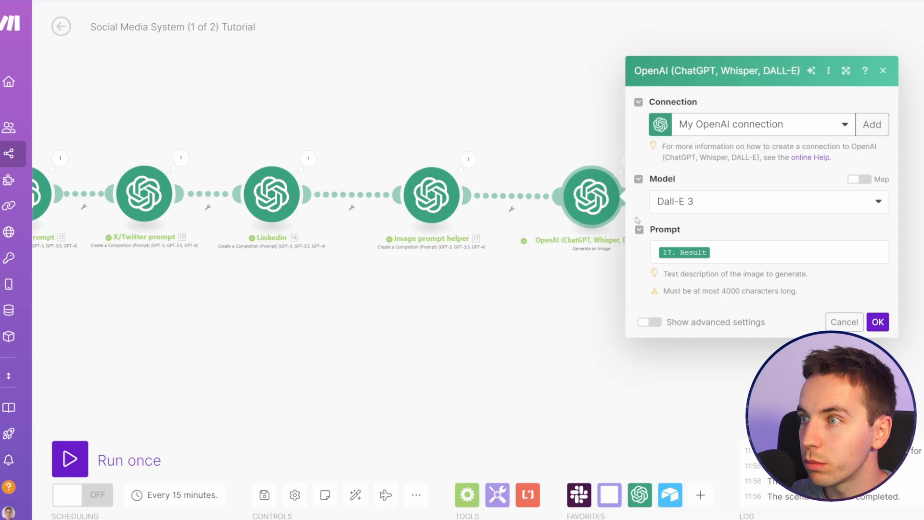
right_click(589, 200)
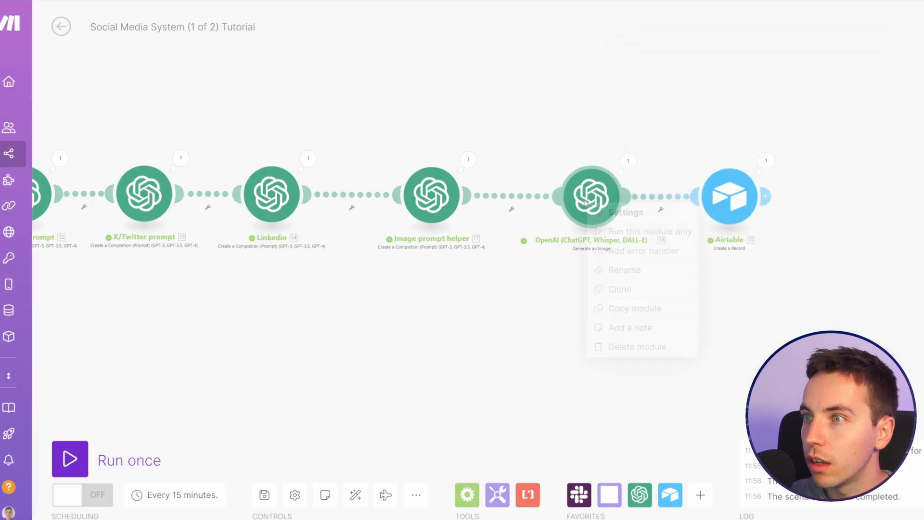
left_click(625, 268)
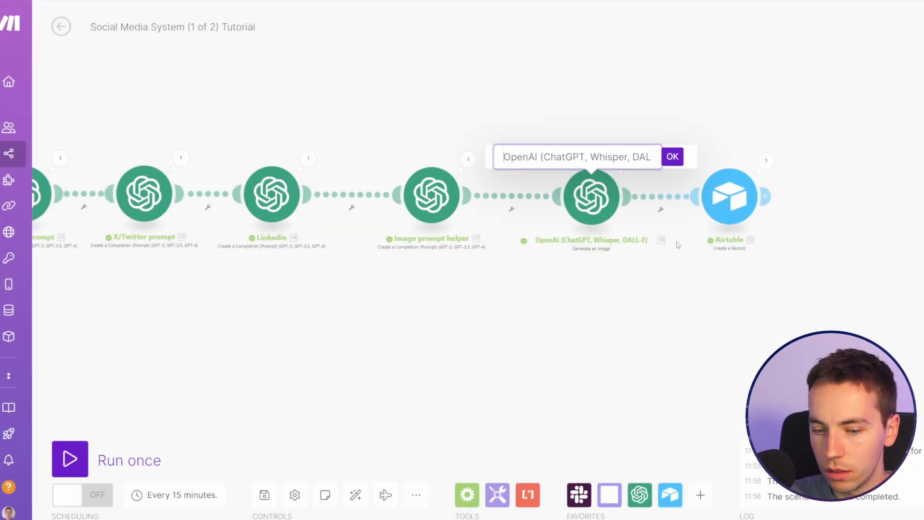
type("Image Generation")
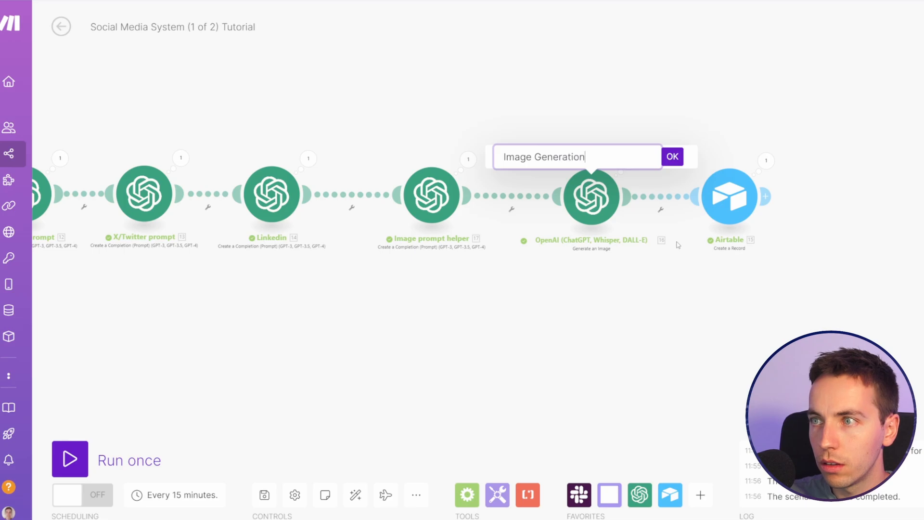
key("Return")
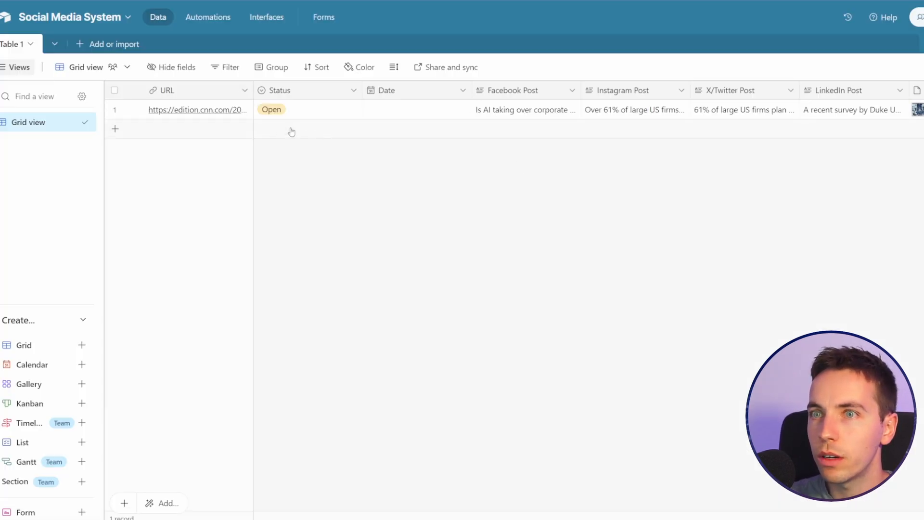
Step: Switch to Airtable and review the new record's generated image and its Facebook, Instagram, X/Twitter and LinkedIn posts
left_click(916, 109)
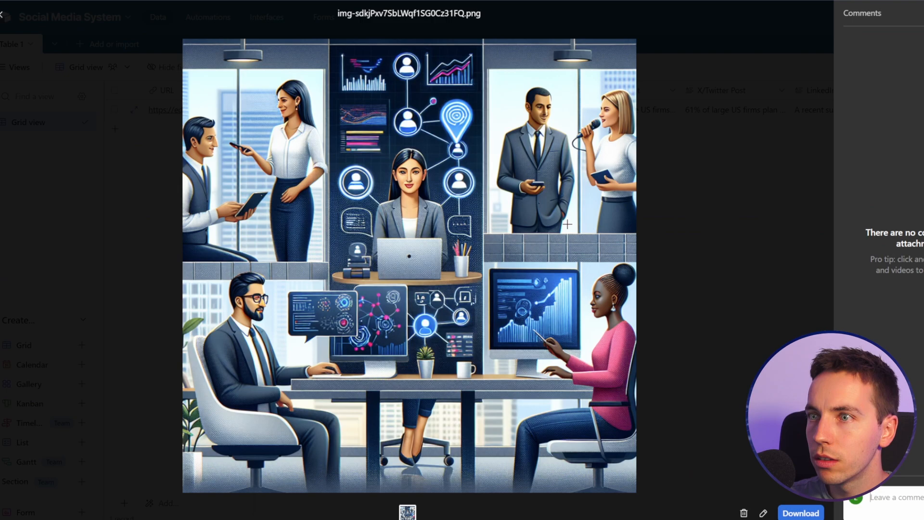
left_click(0, 17)
left_click(133, 110)
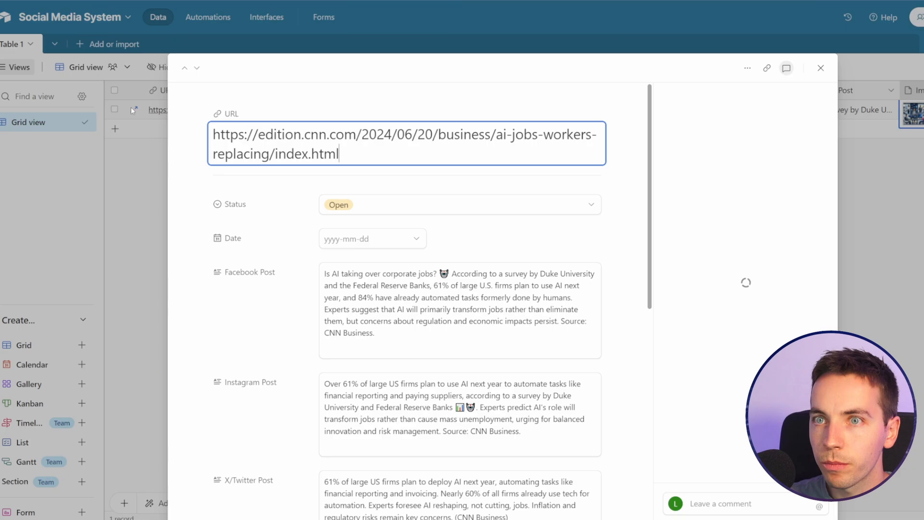
scroll(230, 217, "down", 5)
scroll(235, 231, "up", 5)
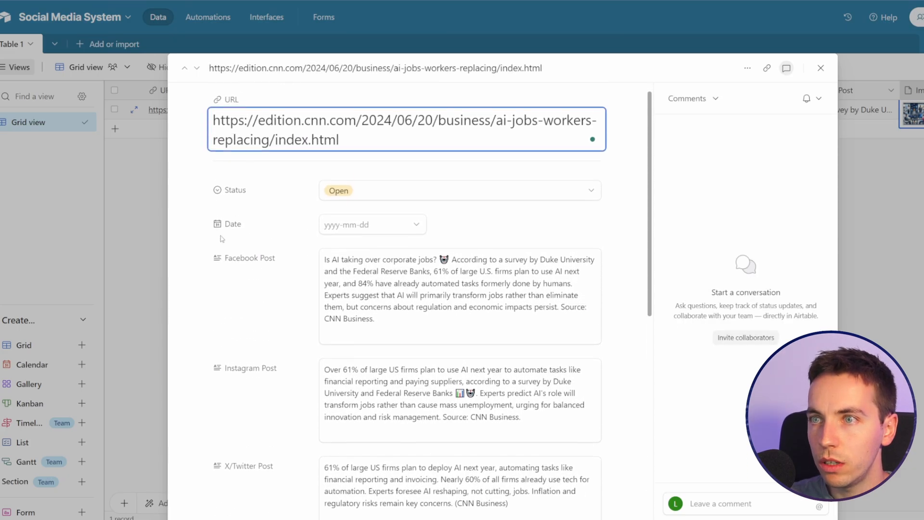
scroll(192, 230, "down", 5)
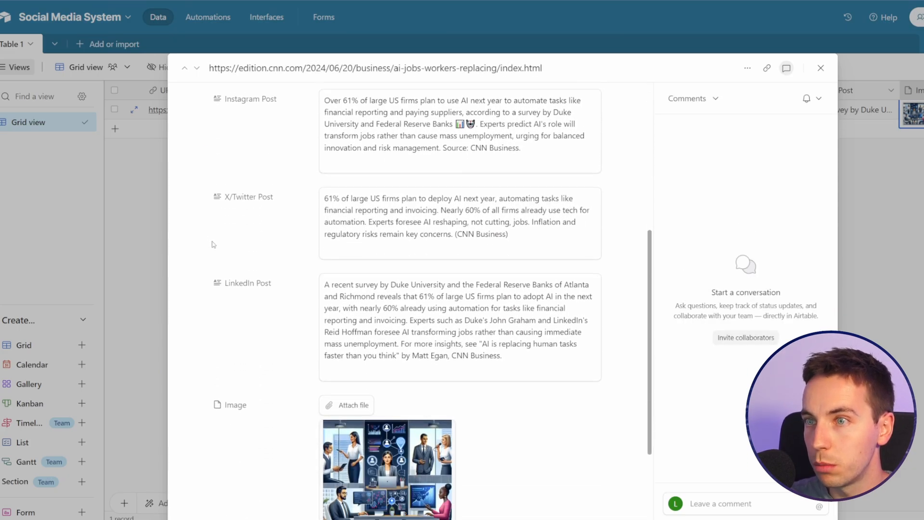
scroll(215, 248, "down", 3)
left_click(143, 242)
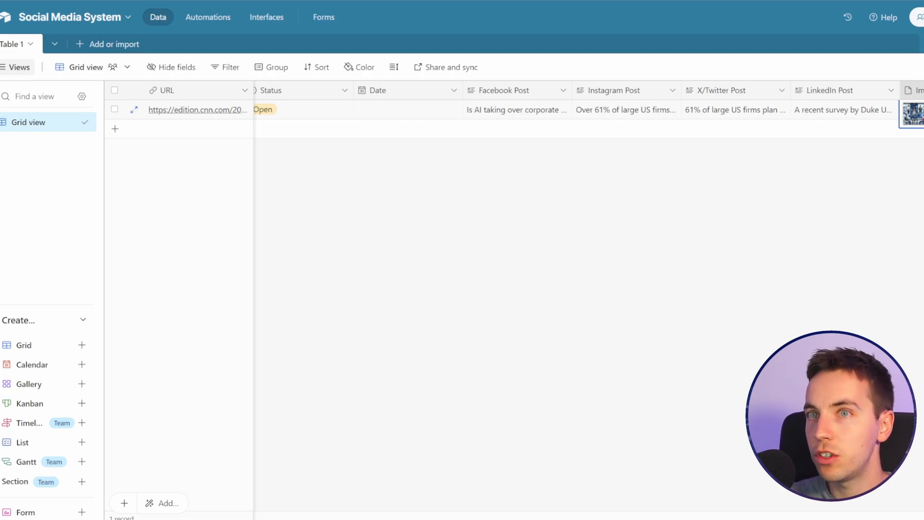
Step: Switch to the new Make scenario and name it "Social Media System (2 of 2)"
left_click(73, 0)
triple_click(128, 21)
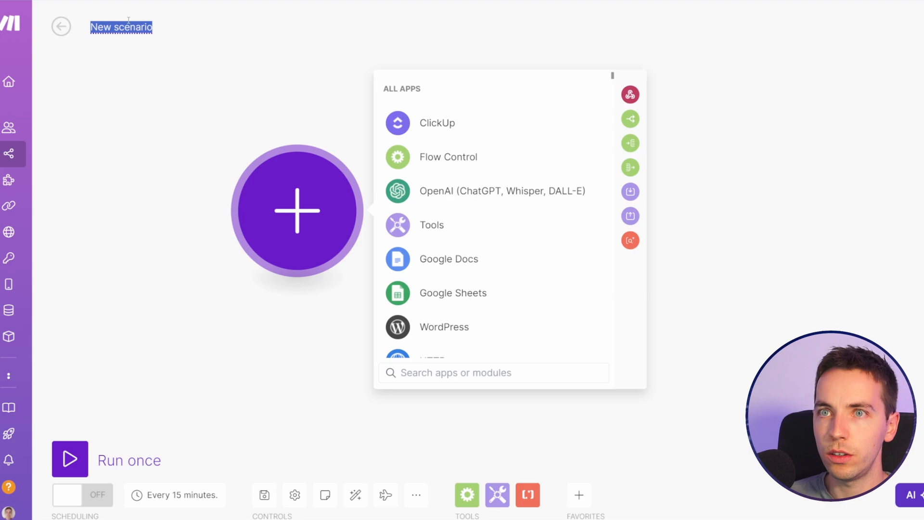
type("Social Med")
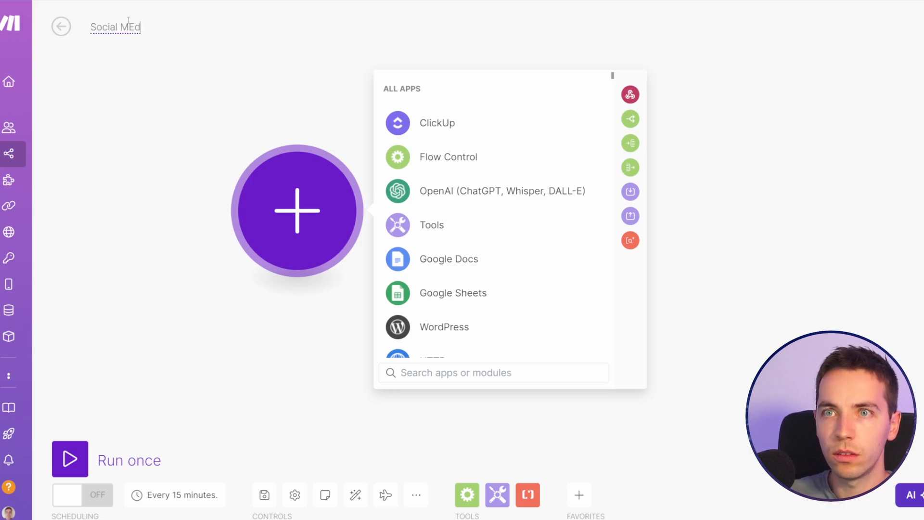
type("ia System (")
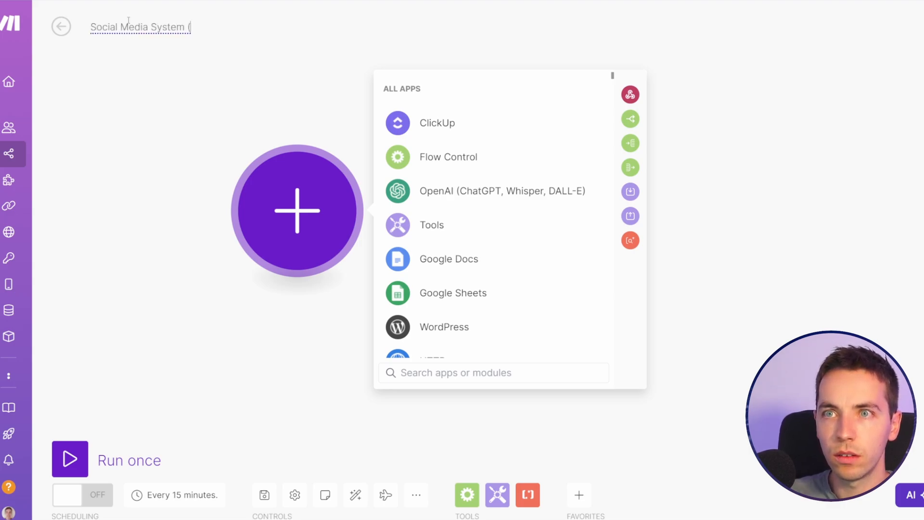
type("2 of 2)")
key("Return")
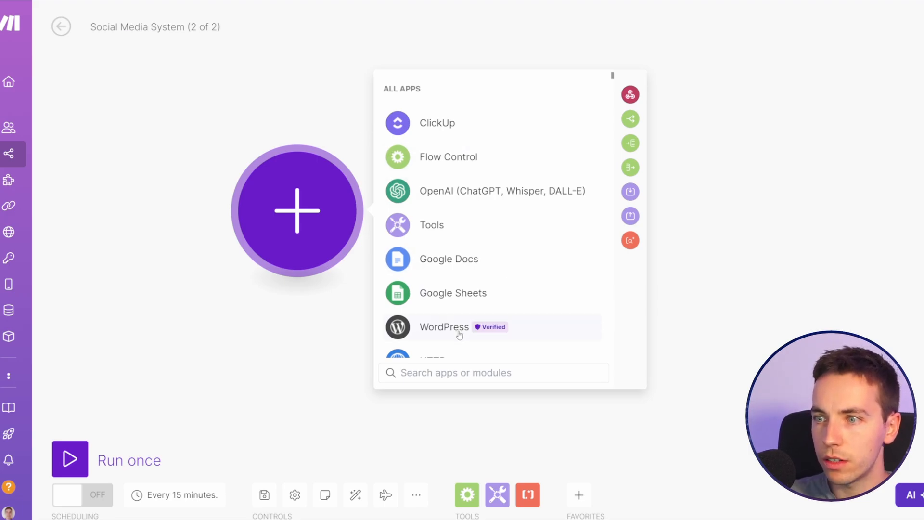
Step: Add an Airtable Search Records module using the Social Media System base, Table 1, and all output fields
type("airtable")
left_click(460, 191)
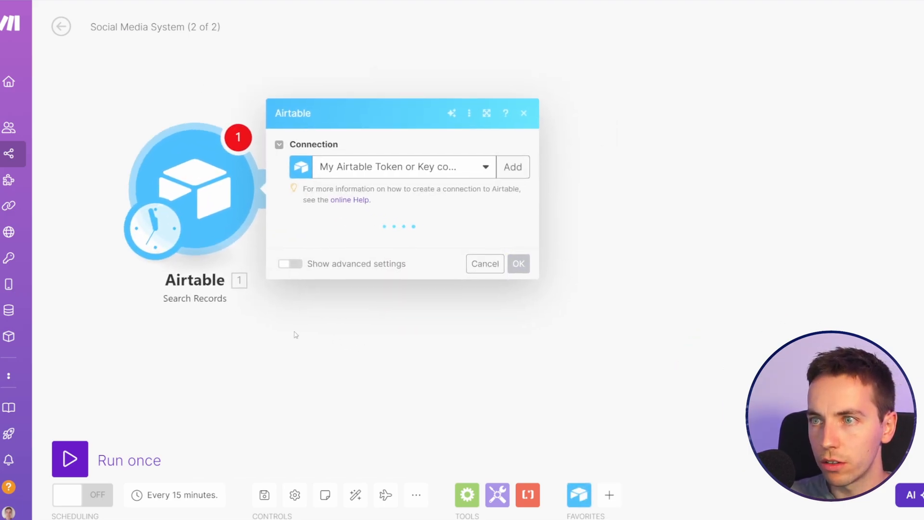
left_click(454, 219)
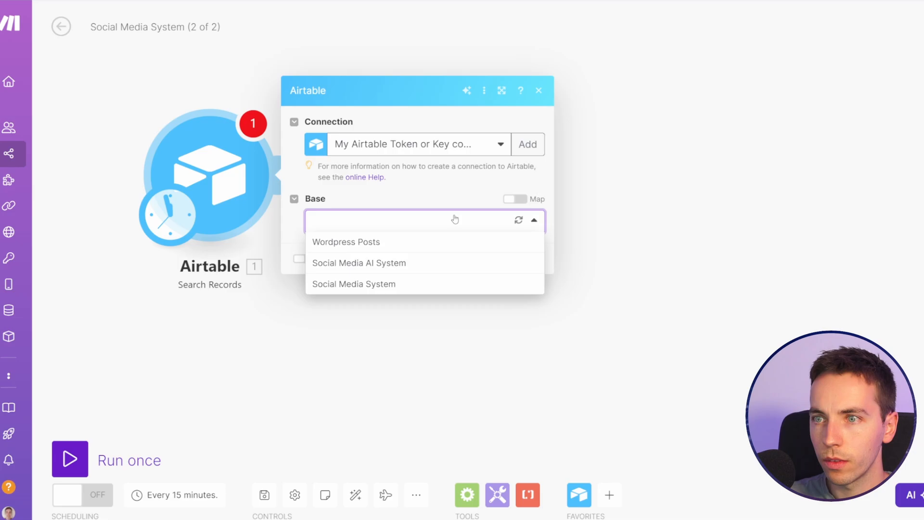
left_click(404, 288)
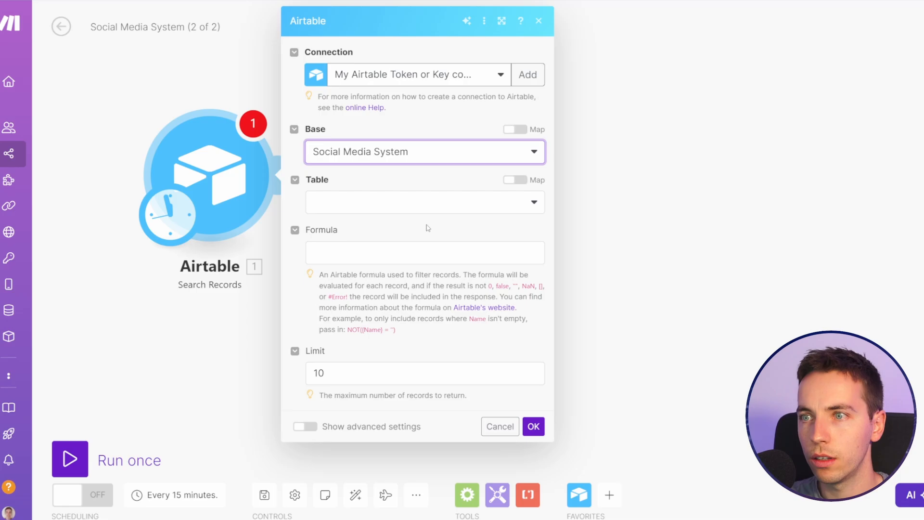
left_click(371, 224)
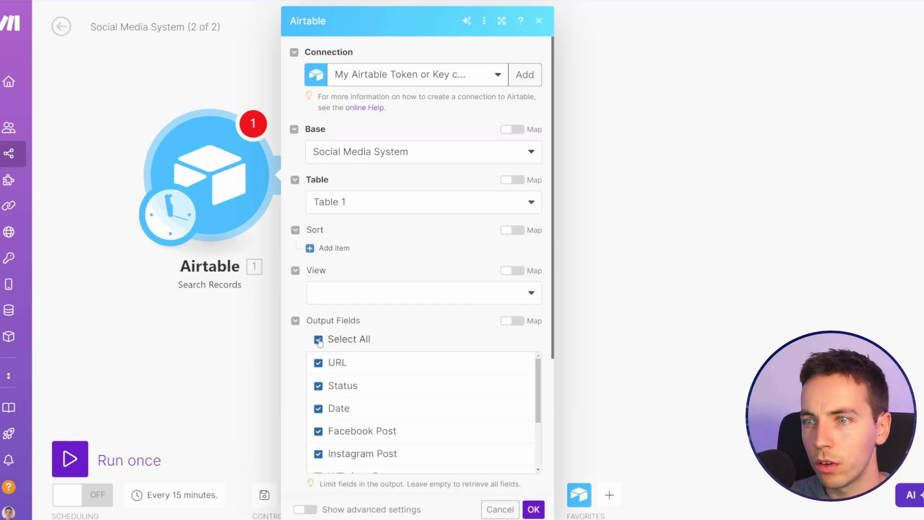
Step: Paste the filter formula AND({Status} = "Publish to Socials", IS_BEFORE({Date}, DATEADD(TODAY(), 1, 'days'))) into the search module
scroll(366, 356, "down", 3)
left_click(379, 366)
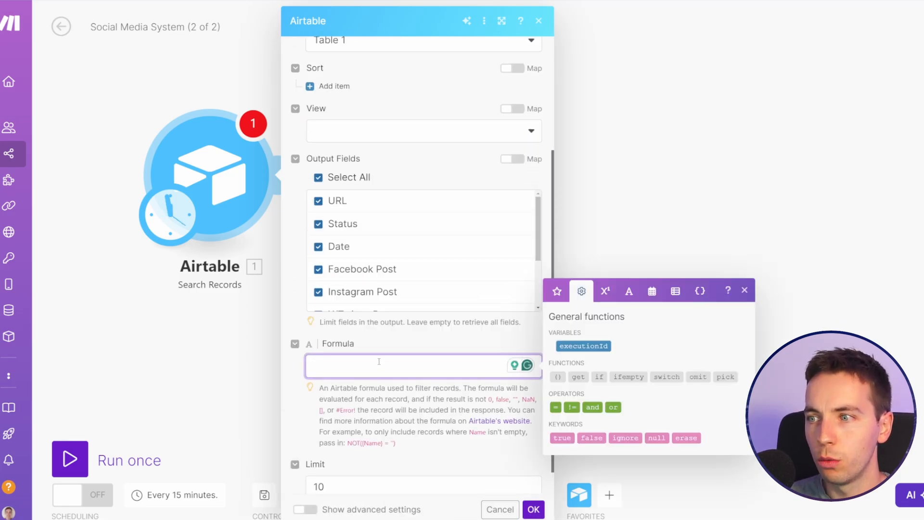
type("AND(   {Status} = \"Publish to Socials\",   IS_BEFORE({Date}, DATEADD(TODAY(), 1, 'days')) )")
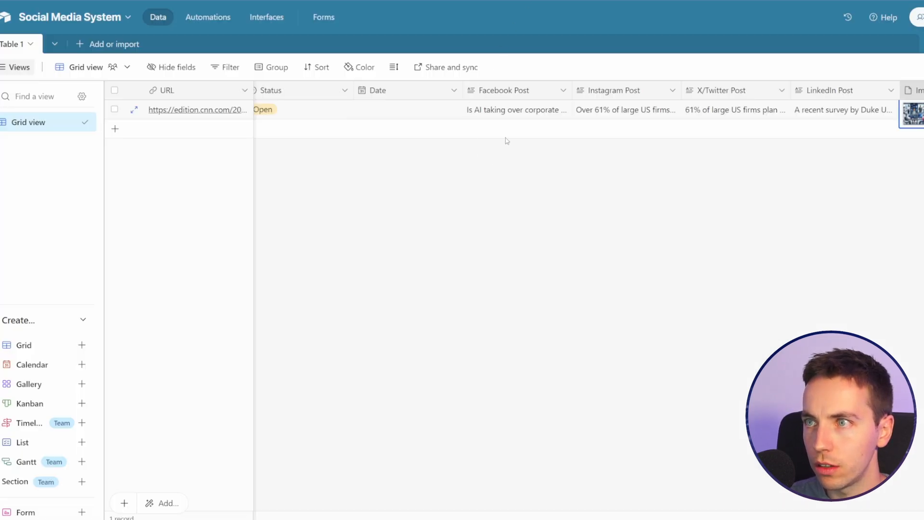
Step: Check the record's Status options in Airtable, and change the status value in the Make formula to "Ready to Publish"
left_click(291, 111)
left_click(294, 110)
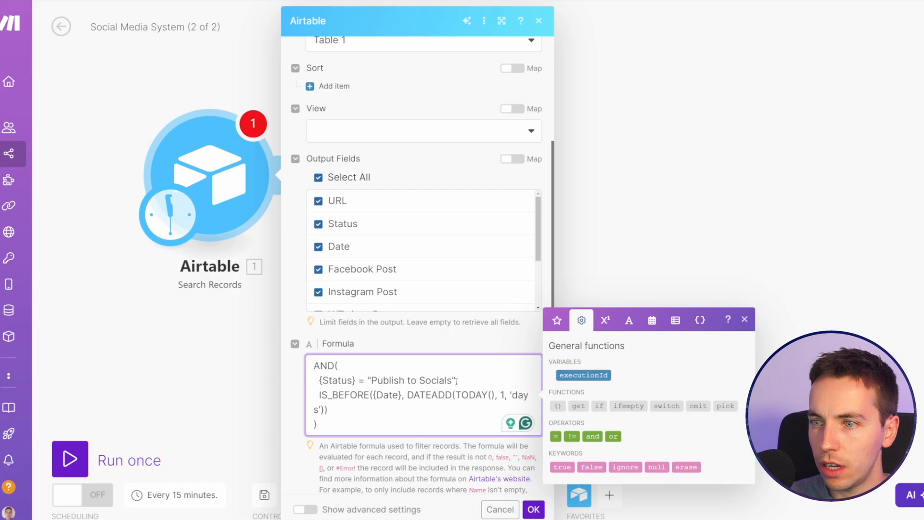
key("ctrl+BackSpace")
key("ctrl+BackSpace")
key("ctrl+BackSpace")
type("Ready to Pub")
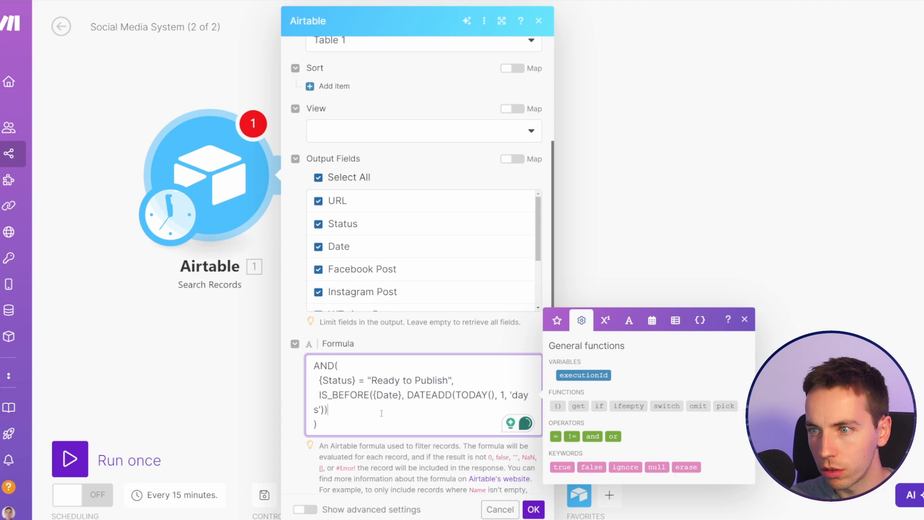
Step: Examine the formula's AND function, Status condition and IS_BEFORE date condition
left_click(326, 403)
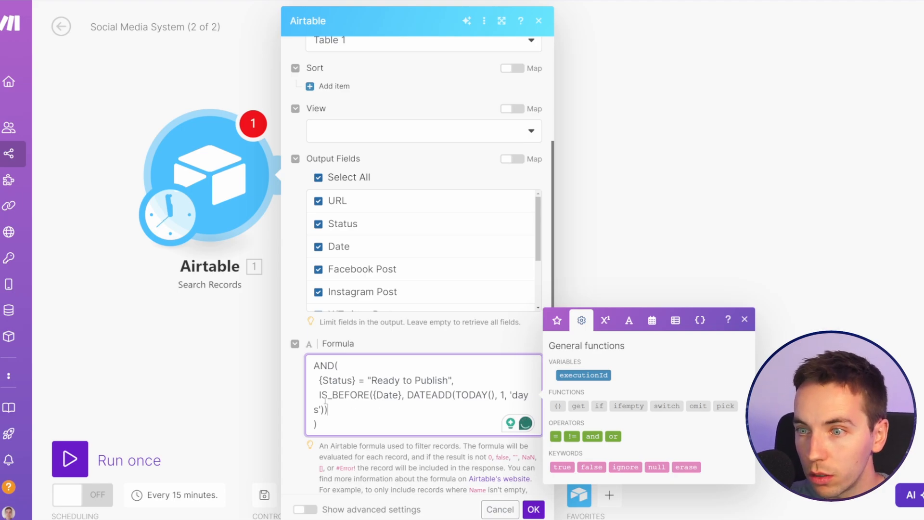
left_click_drag(319, 380, 455, 376)
left_click(420, 380)
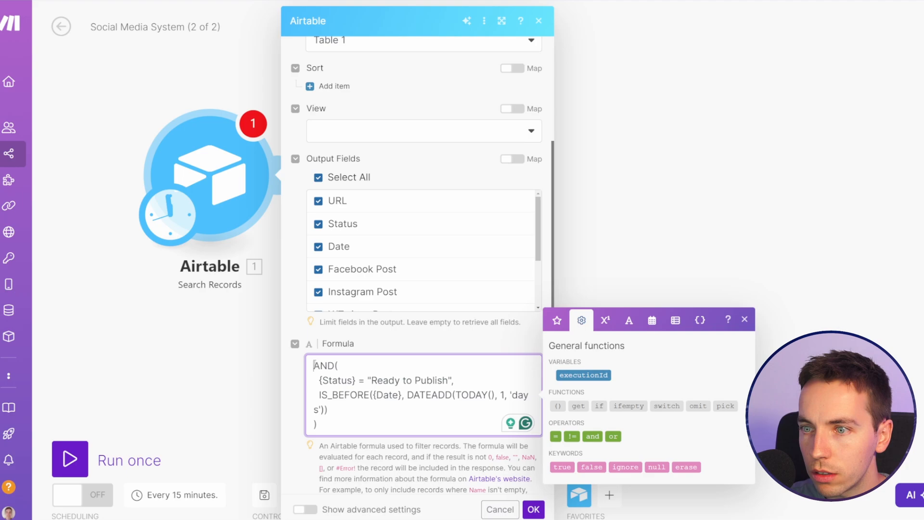
left_click_drag(314, 366, 341, 365)
left_click(339, 366)
left_click_drag(317, 394, 407, 395)
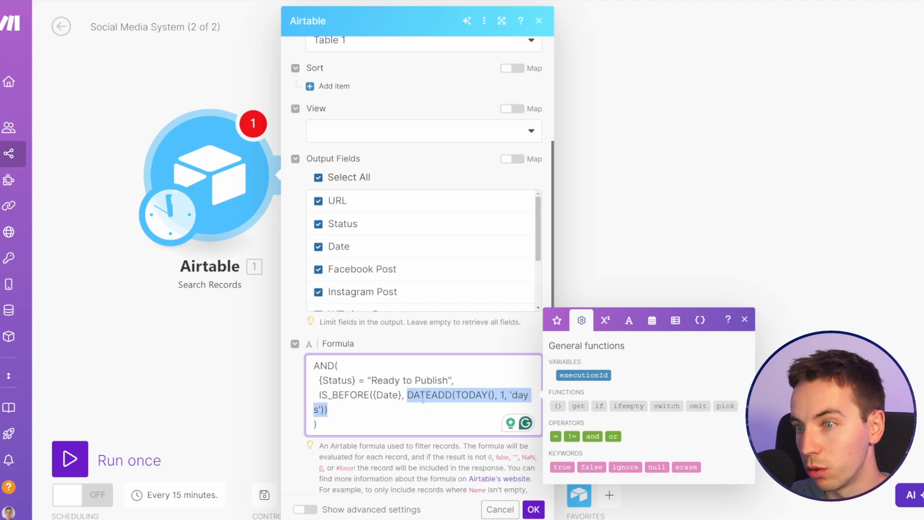
left_click(440, 442)
Step: Set the search limit to 1 record and save the Airtable module
scroll(435, 433, "down", 2)
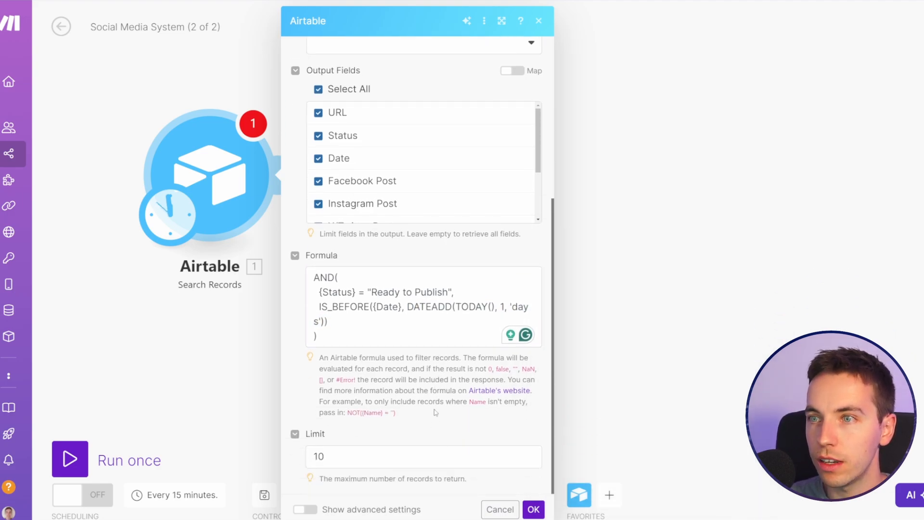
left_click(354, 453)
key("BackSpace")
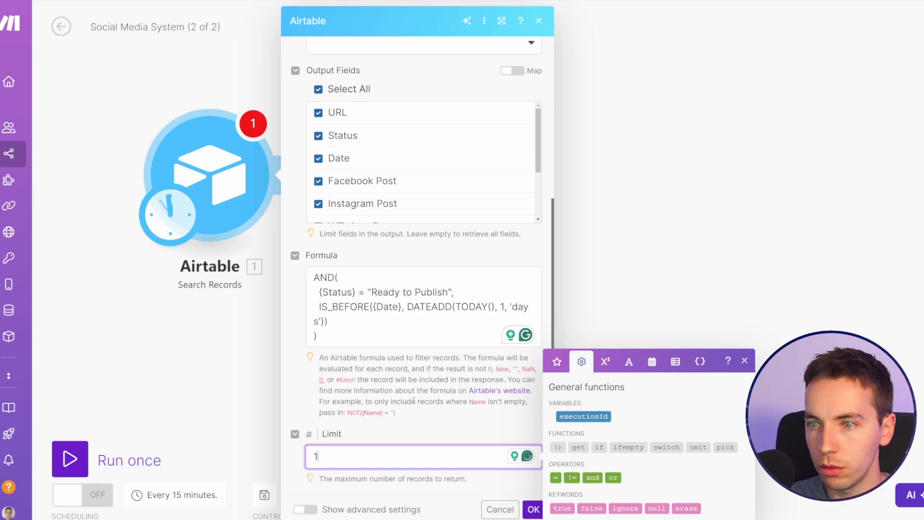
left_click(423, 389)
scroll(385, 431, "up", 2)
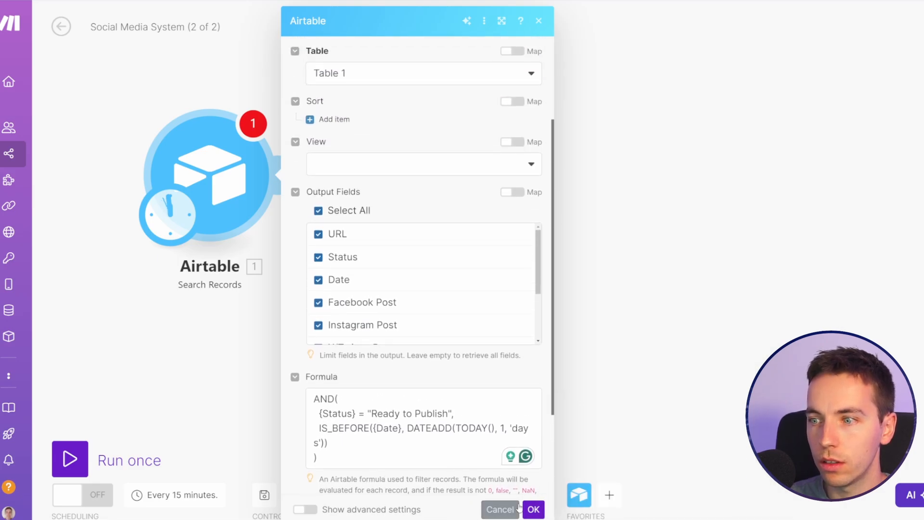
left_click(533, 509)
left_click_drag(343, 295, 387, 319)
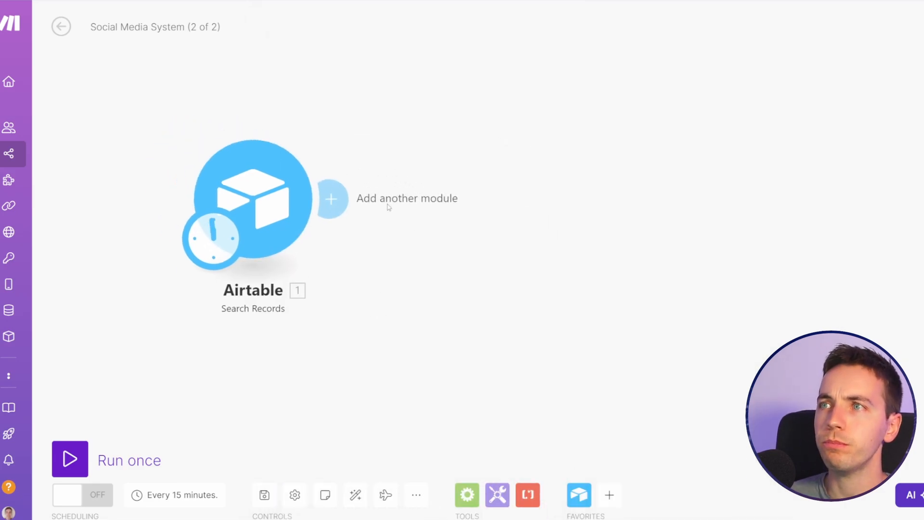
Step: Run the scenario once and inspect the Airtable search module's output bundle
left_click(70, 458)
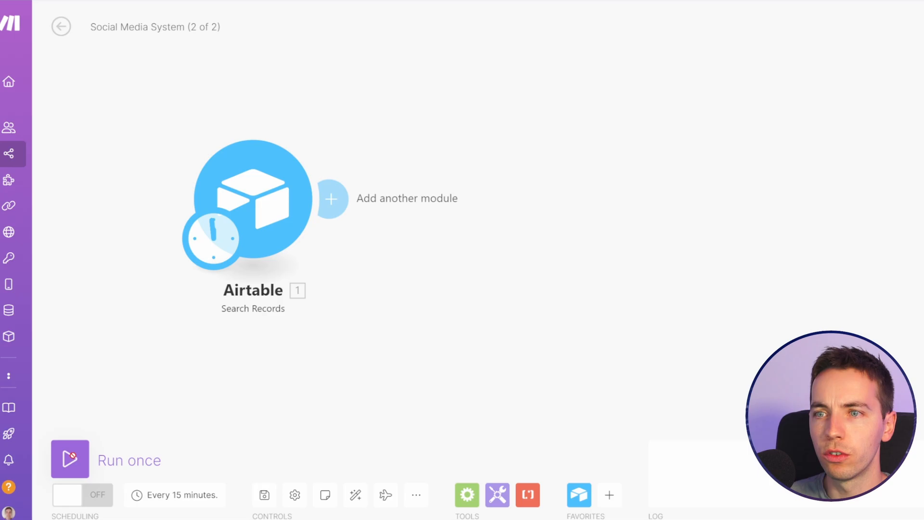
left_click_drag(316, 359, 244, 350)
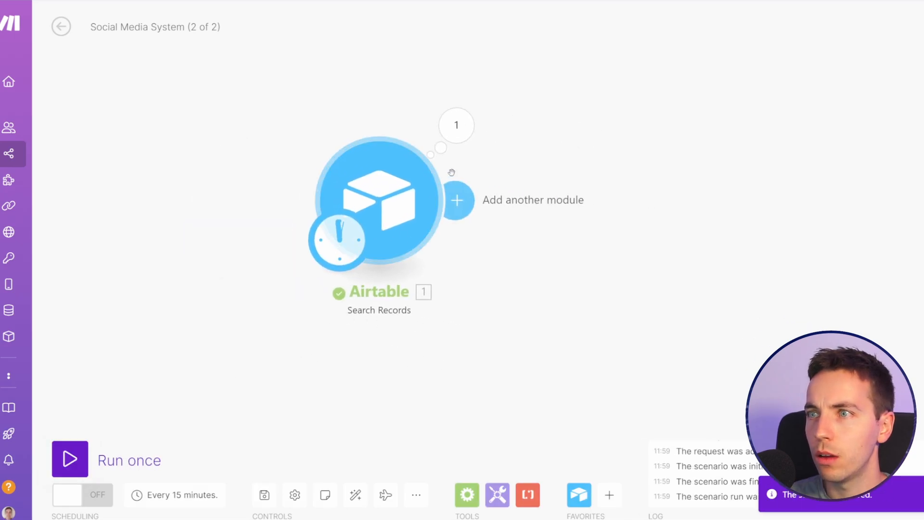
left_click(456, 125)
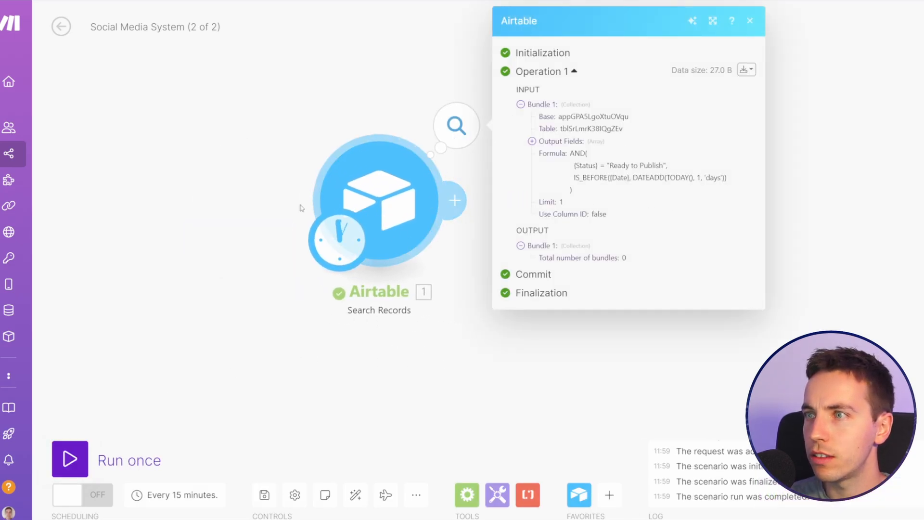
Step: In Airtable, set the article record's Status to Ready to Publish and its Date to 2024-07-11
left_click(288, 187)
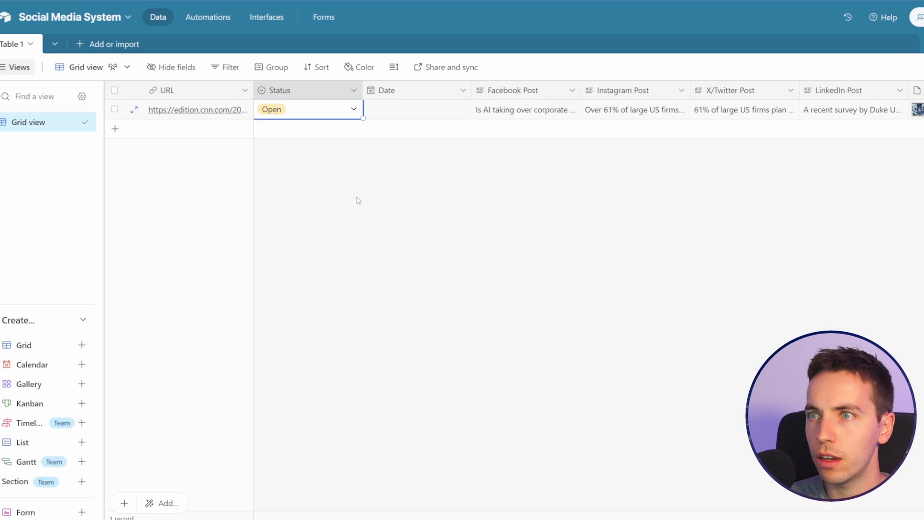
left_click(353, 109)
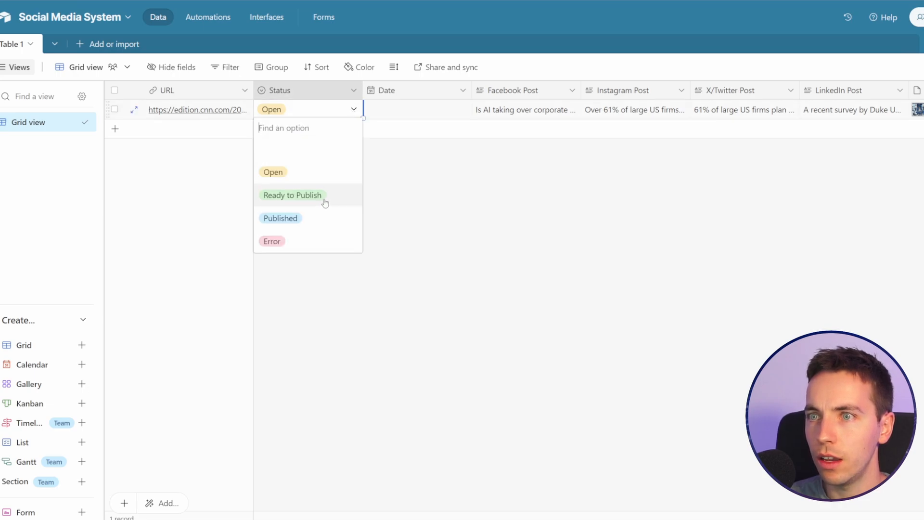
left_click(292, 195)
left_click(445, 113)
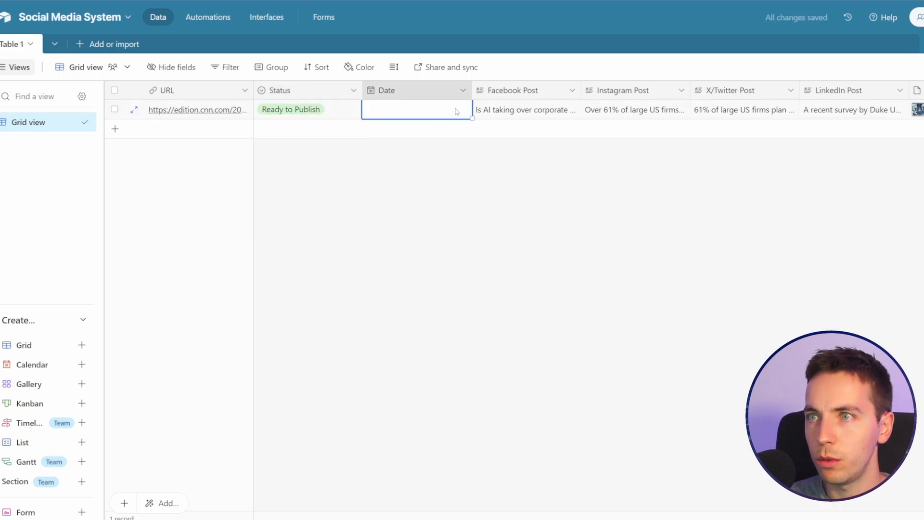
left_click(456, 110)
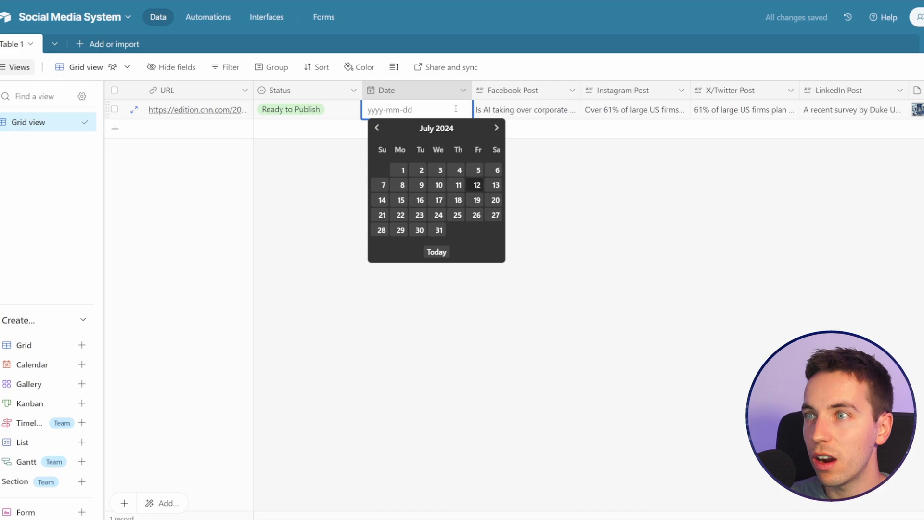
left_click(457, 186)
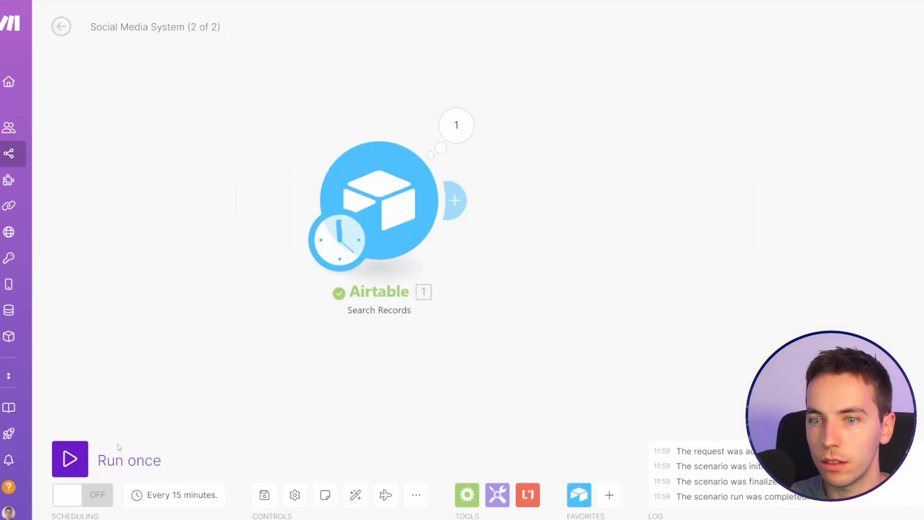
Step: Run the Make scenario once, inspect the Airtable search module's output bundle and compare it with the record in Airtable
left_click(68, 460)
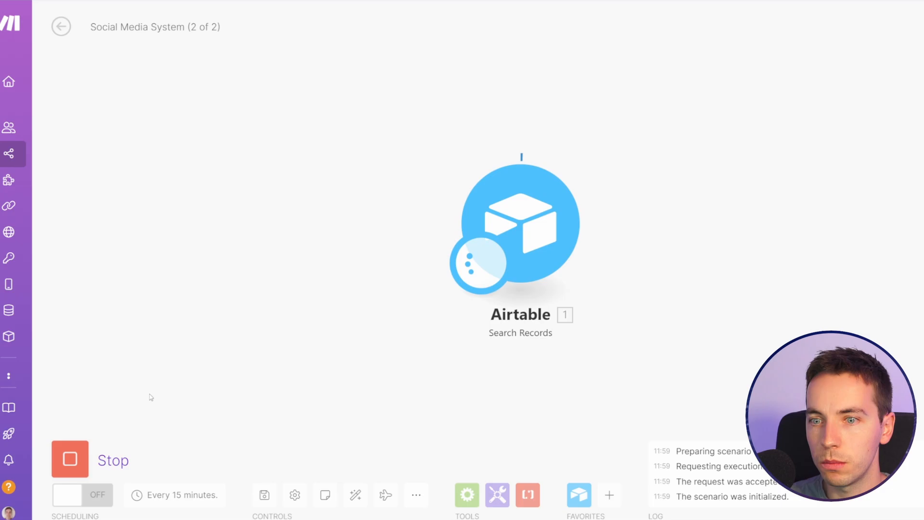
left_click(595, 155)
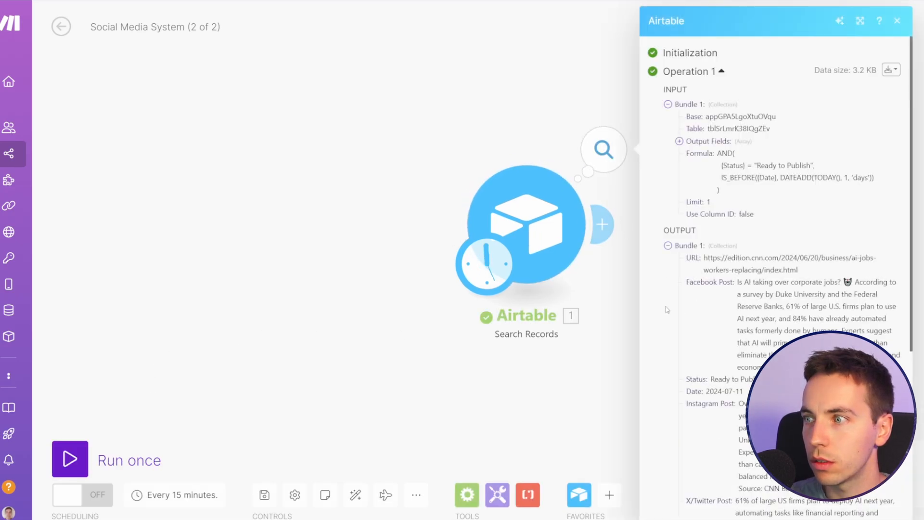
scroll(669, 304, "down", 5)
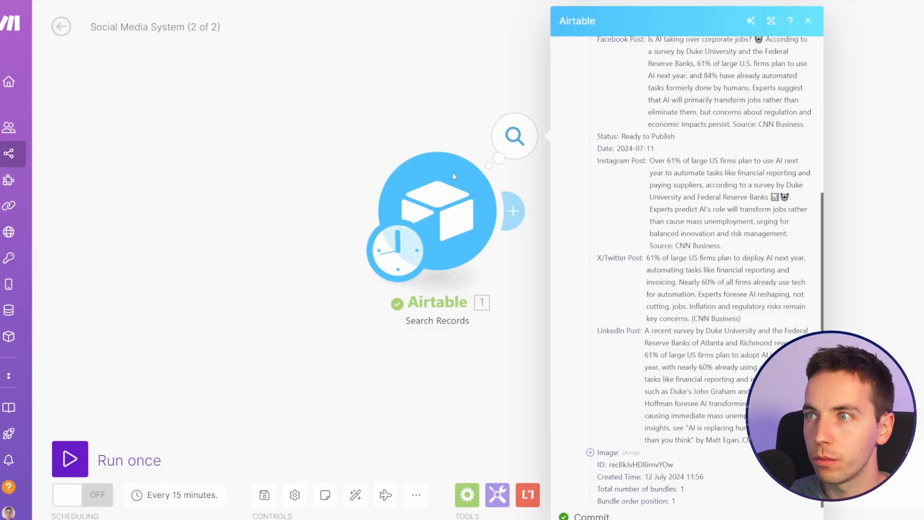
left_click(452, 173)
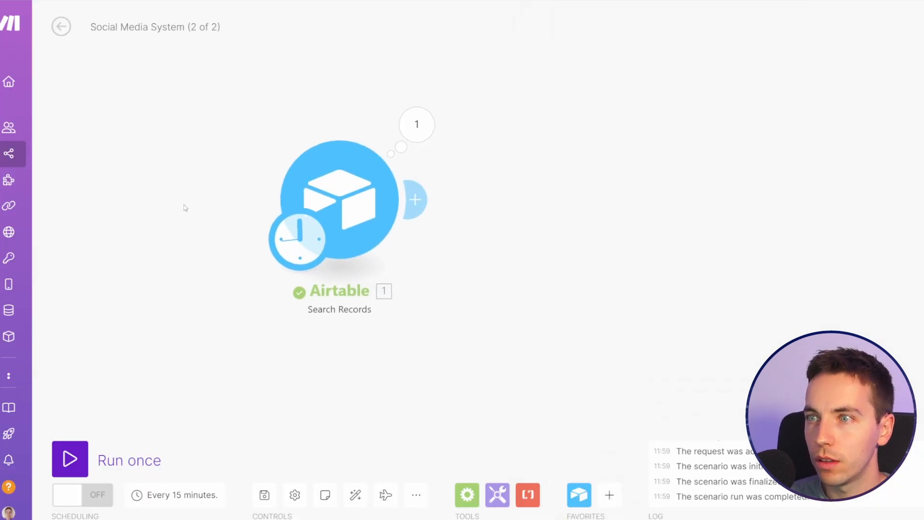
Step: Add an HTTP Get a file module after the Airtable search, with its URL mapped to the URL of the record's Image
left_click(412, 198)
type("http")
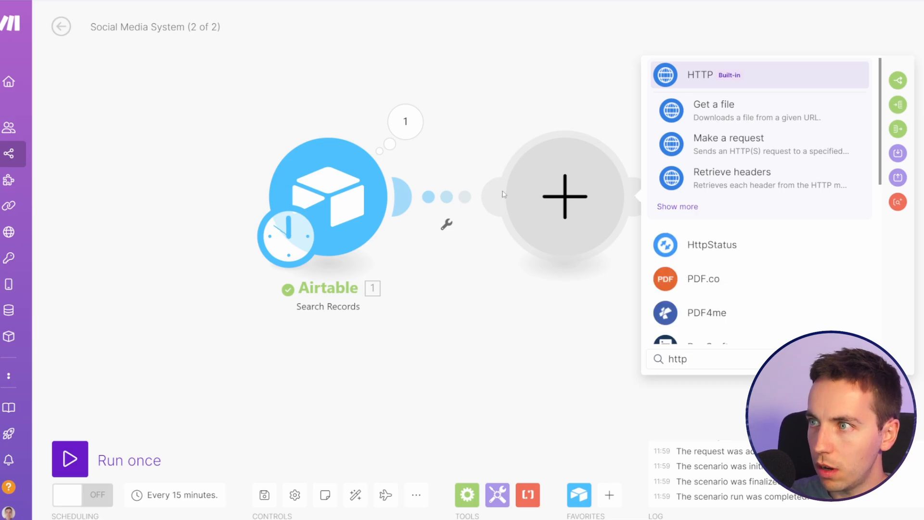
left_click(743, 114)
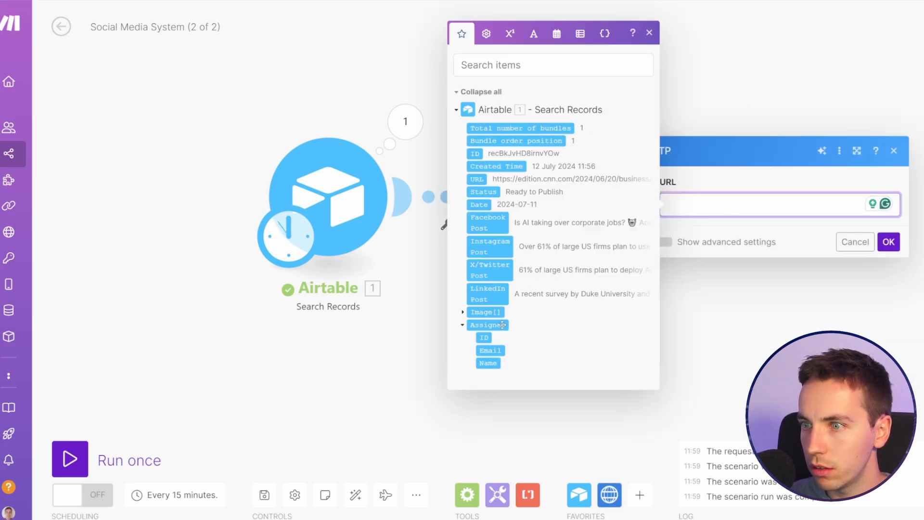
left_click(463, 312)
left_click(486, 348)
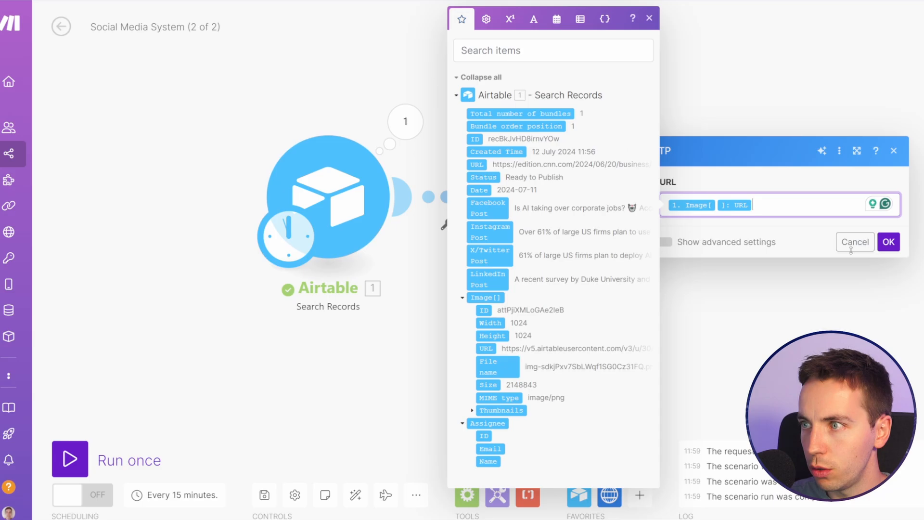
left_click(888, 242)
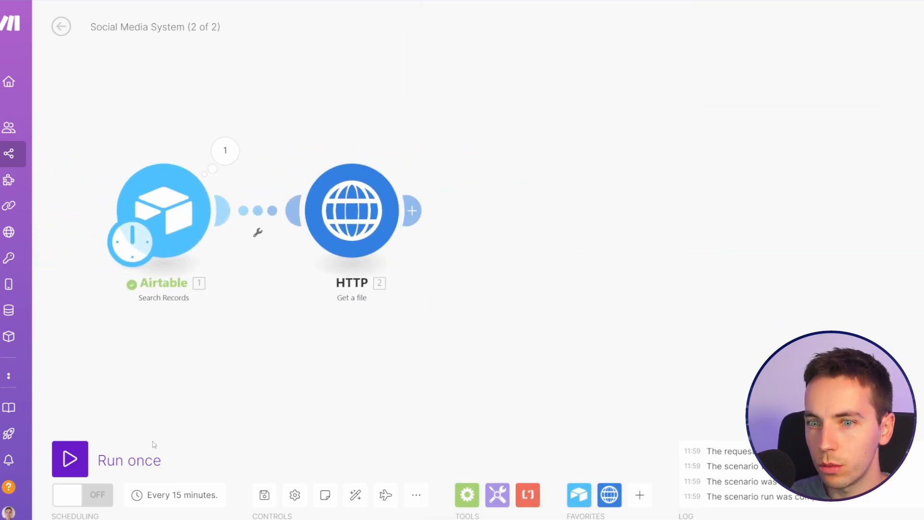
Step: Run the scenario once and examine the Data in the HTTP module's output bundle
left_click(145, 457)
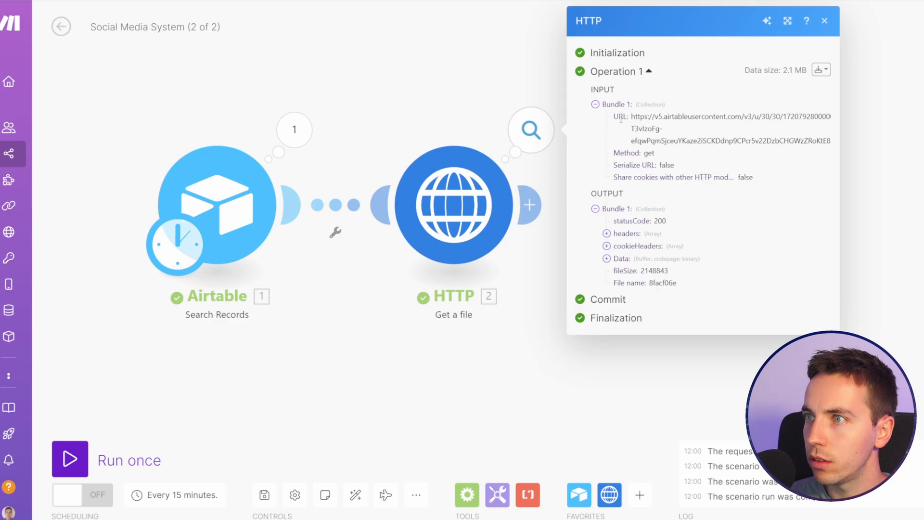
left_click(606, 258)
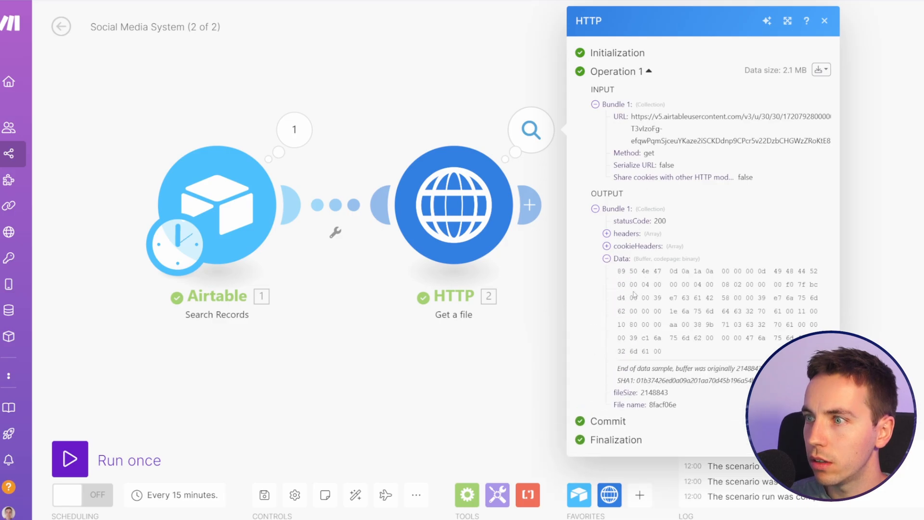
left_click(527, 364)
Step: Add a Router after the HTTP Get a file module
scroll(557, 347, "down", 2)
left_click_drag(597, 339, 466, 336)
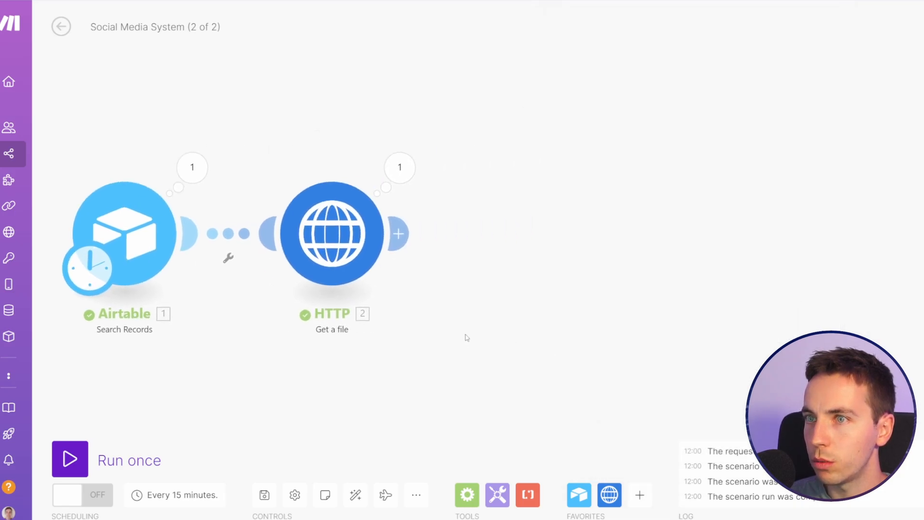
scroll(476, 323, "down", 2)
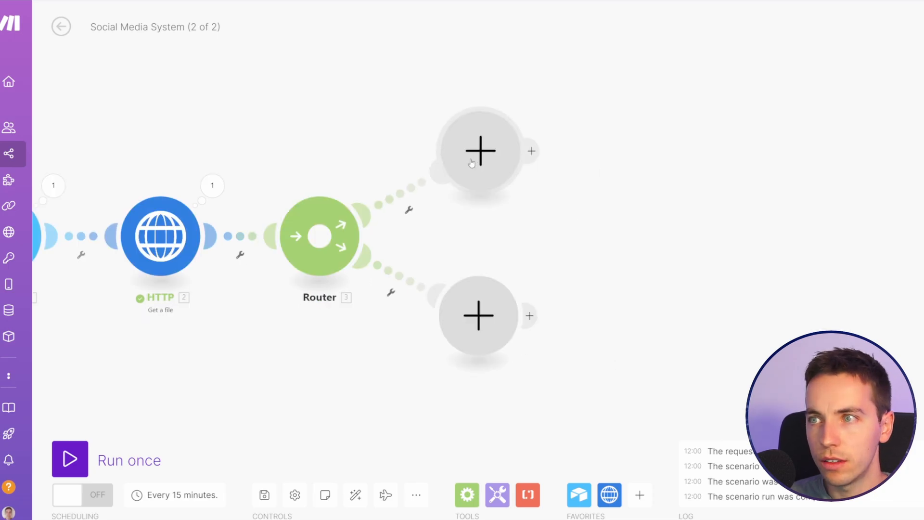
Step: Add a Facebook Pages Upload a Photo module to the router's upper branch
left_click(482, 150)
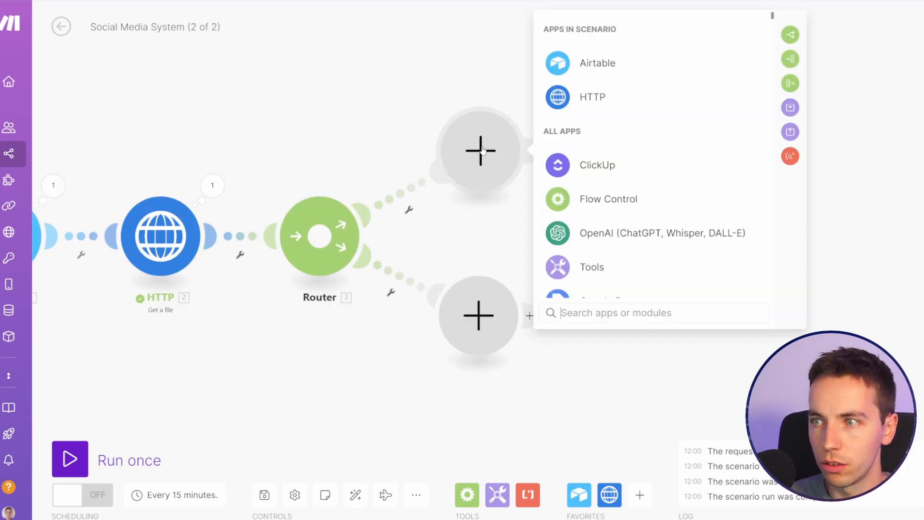
type("face")
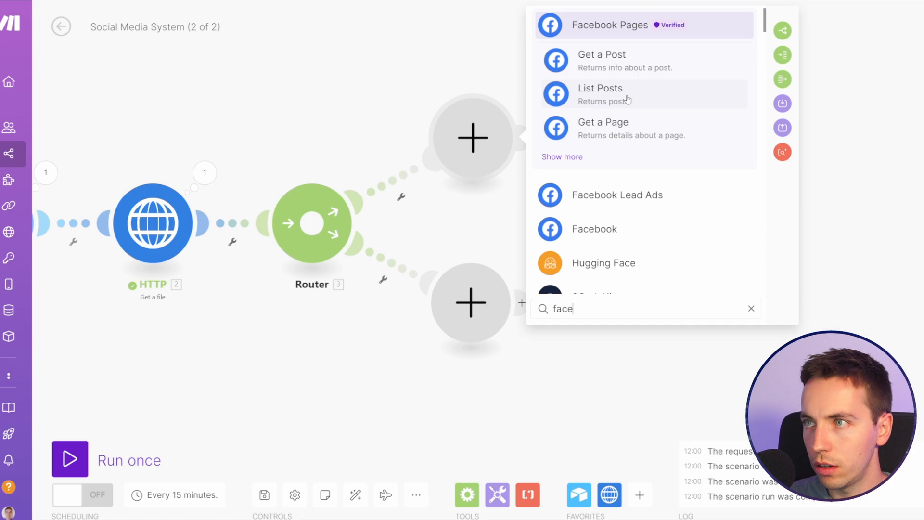
left_click(562, 157)
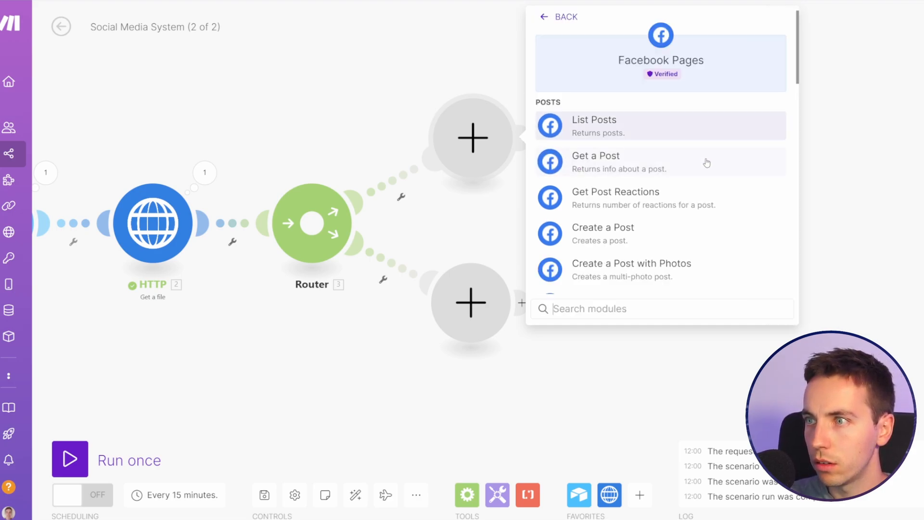
scroll(684, 134, "down", 3)
scroll(684, 134, "down", 2)
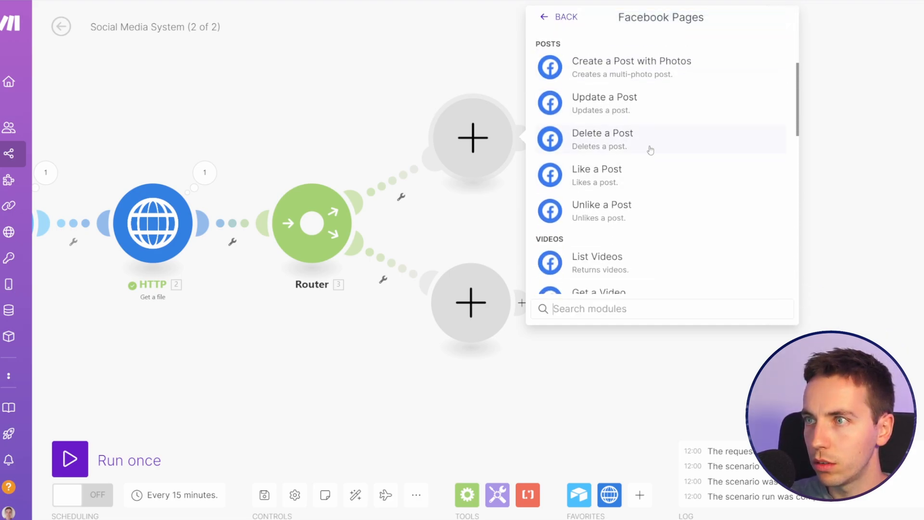
scroll(657, 150, "down", 1)
scroll(657, 144, "down", 1)
type("photo")
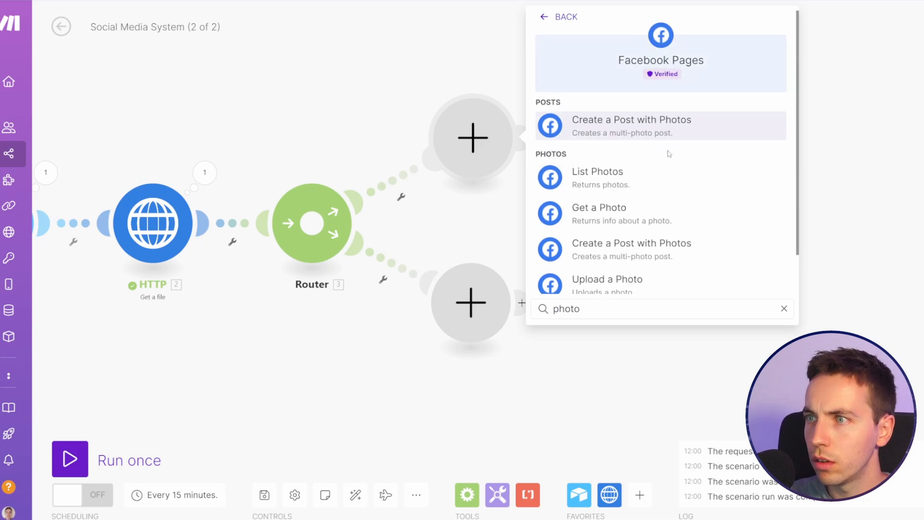
scroll(668, 153, "down", 1)
left_click(640, 235)
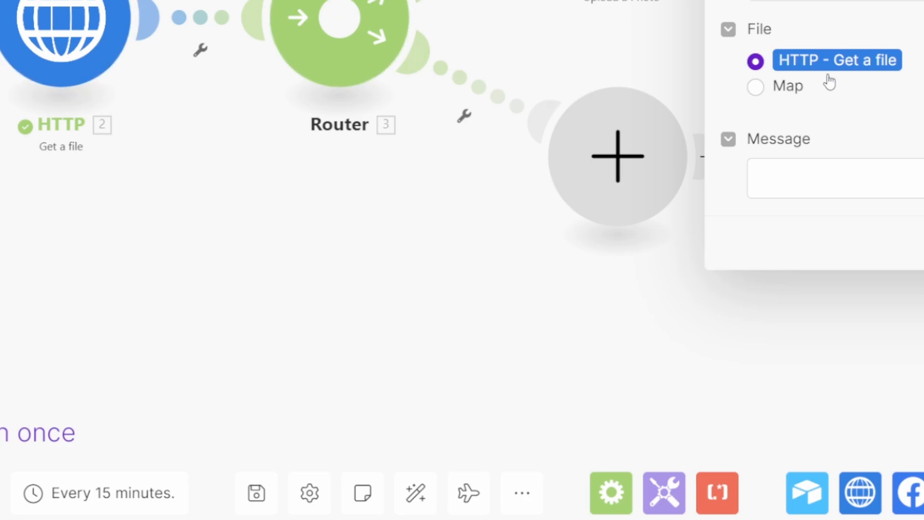
Step: Map the Airtable Facebook Post to the photo's Message, try appending "- Source:", remove that text and cancel the module settings
left_click(786, 166)
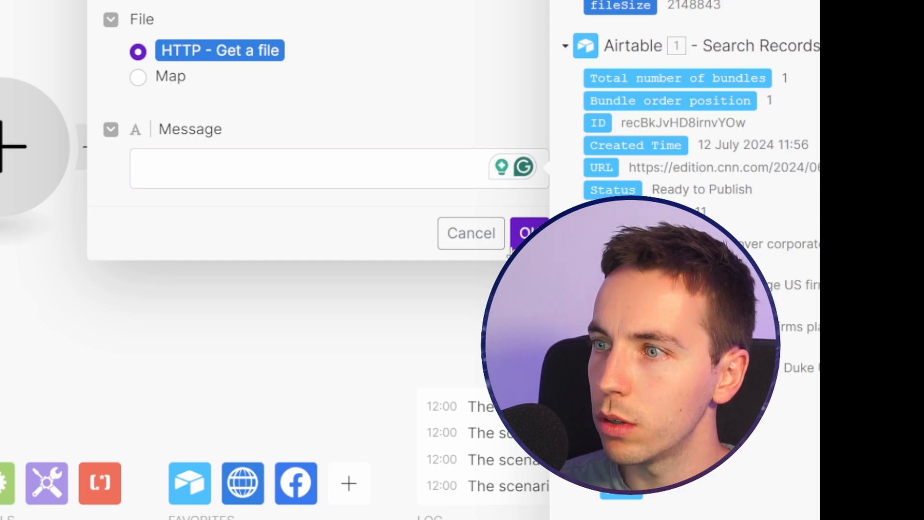
left_click(640, 244)
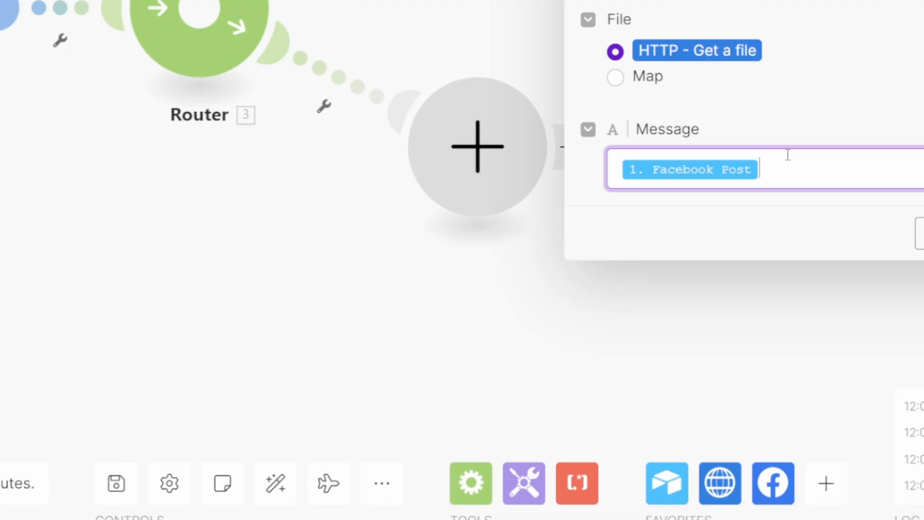
type("- Sopurce")
key("ctrl+BackSpace")
type("Source:")
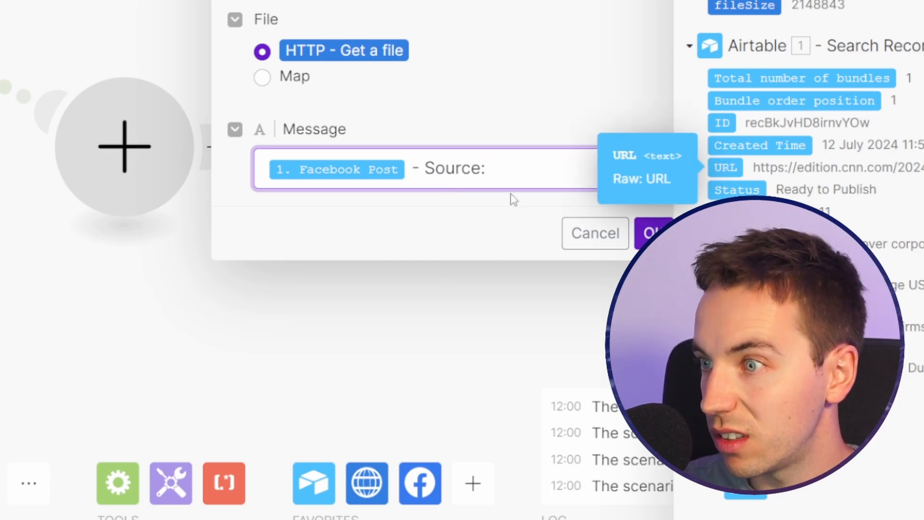
left_click_drag(487, 168, 412, 169)
key("BackSpace")
left_click(595, 233)
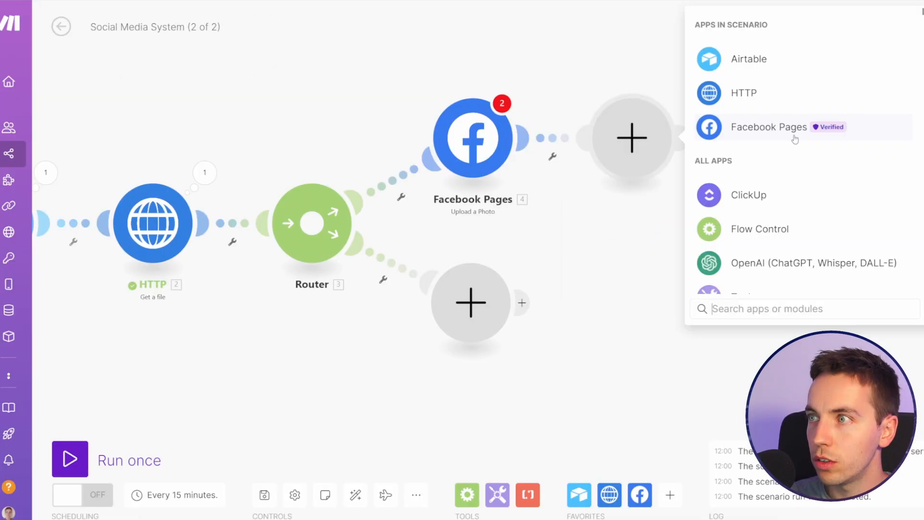
Step: Add a Facebook Pages Create a Comment module after the Upload a Photo module
left_click(794, 137)
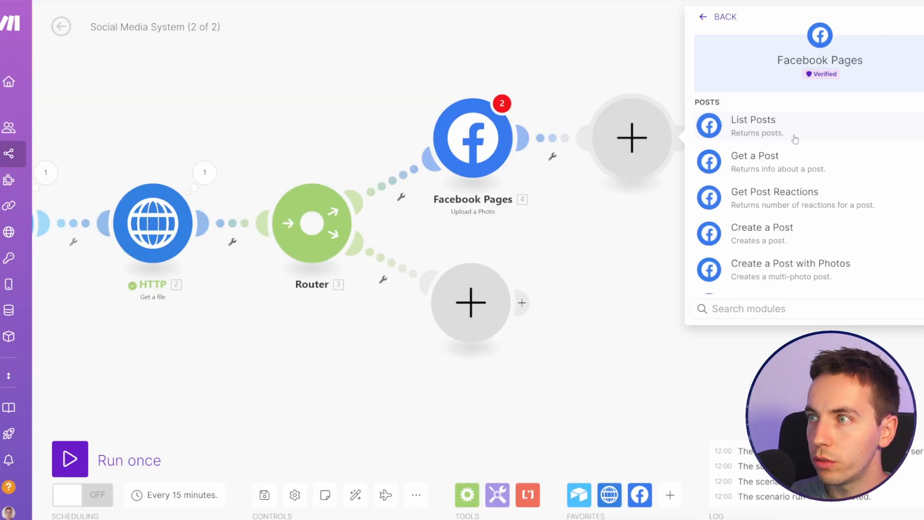
scroll(818, 154, "down", 5)
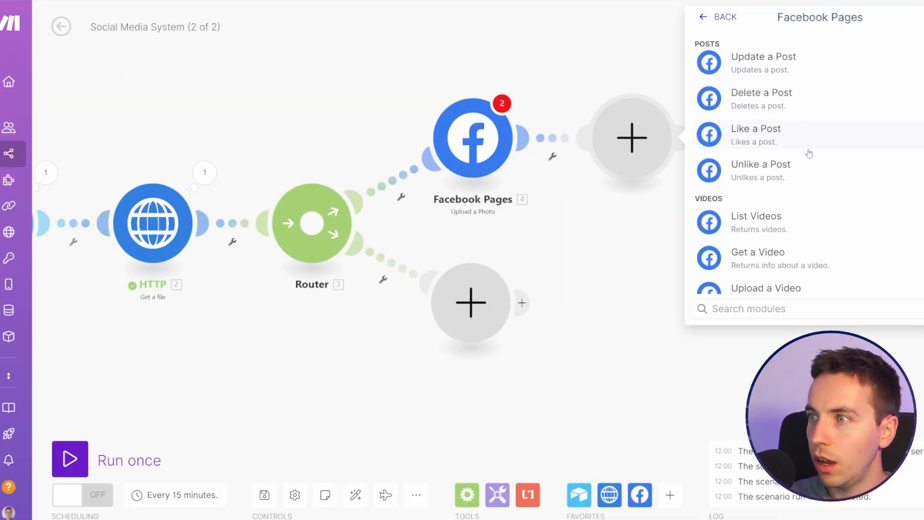
scroll(809, 153, "down", 10)
type("comme")
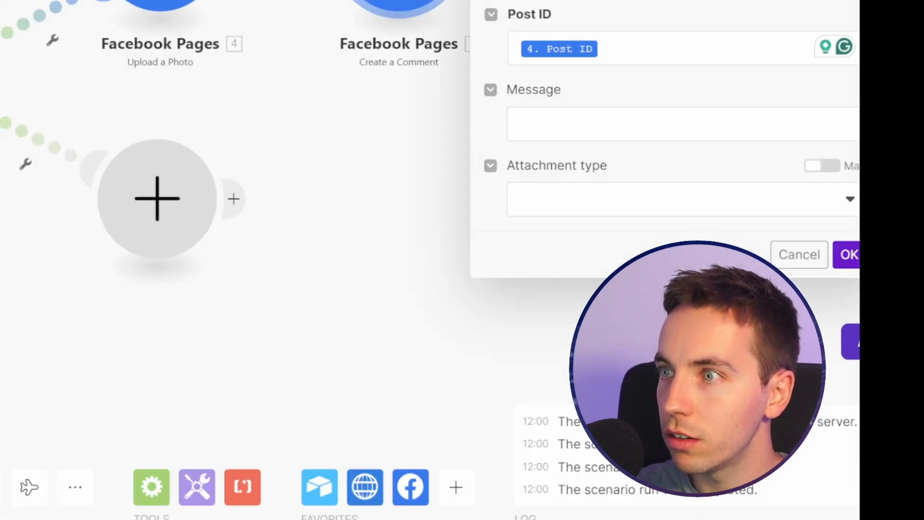
Step: Check the comment's Post ID mapping and set its Message to "Source:" followed by the Airtable URL
left_click(645, 45)
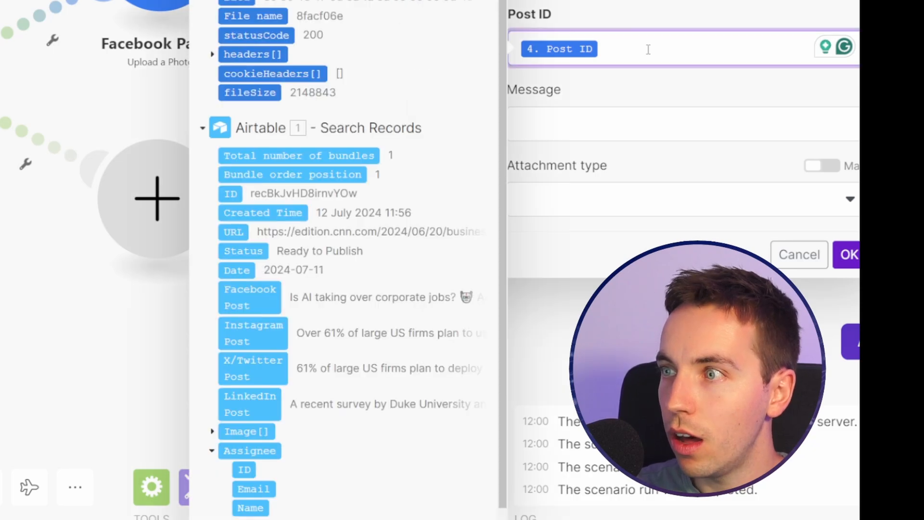
left_click(632, 126)
type("Source:")
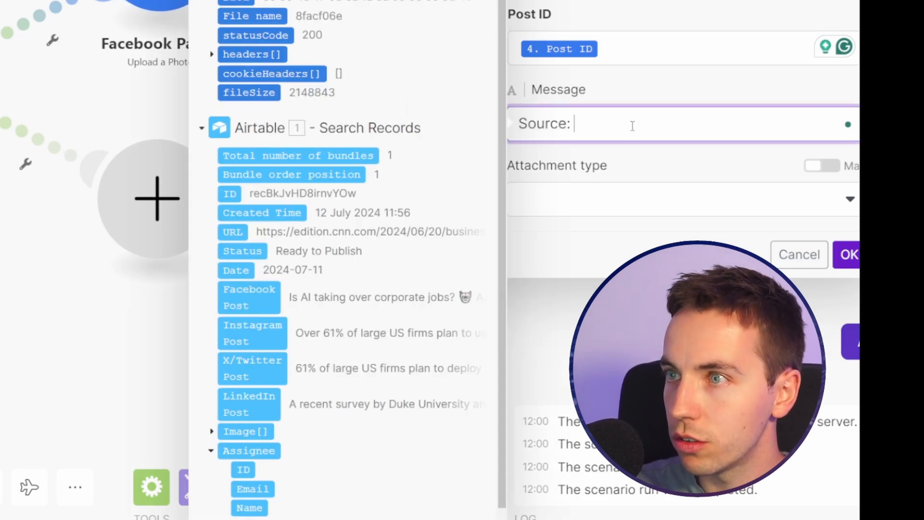
left_click(232, 232)
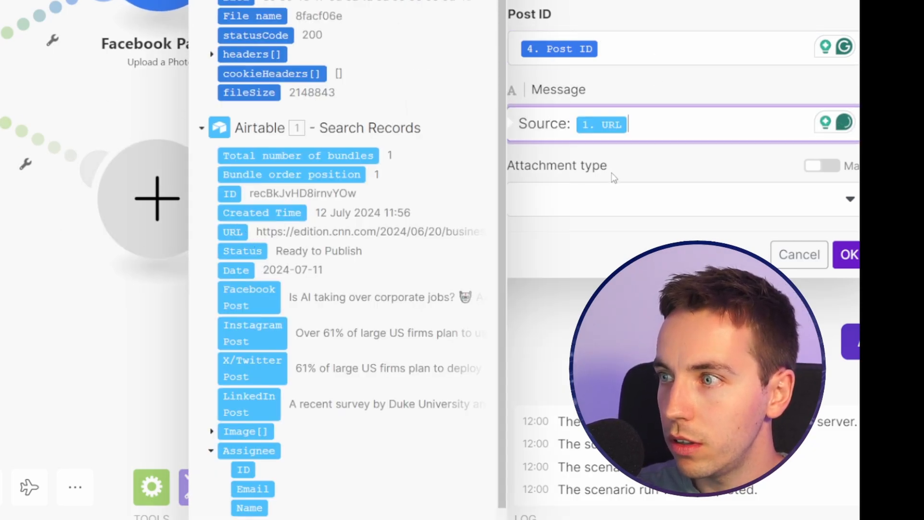
Step: Change the text before the URL in the comment's Message to "Read more:"
left_click(575, 129)
key("BackSpace")
key("BackSpace")
key("BackSpace")
key("BackSpace")
key("BackSpace")
key("BackSpace")
key("BackSpace")
type("Read more:")
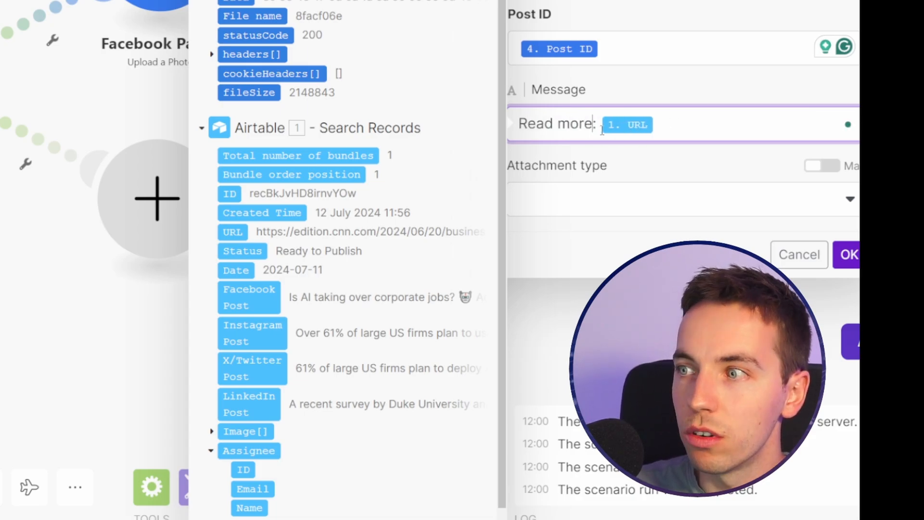
left_click(802, 100)
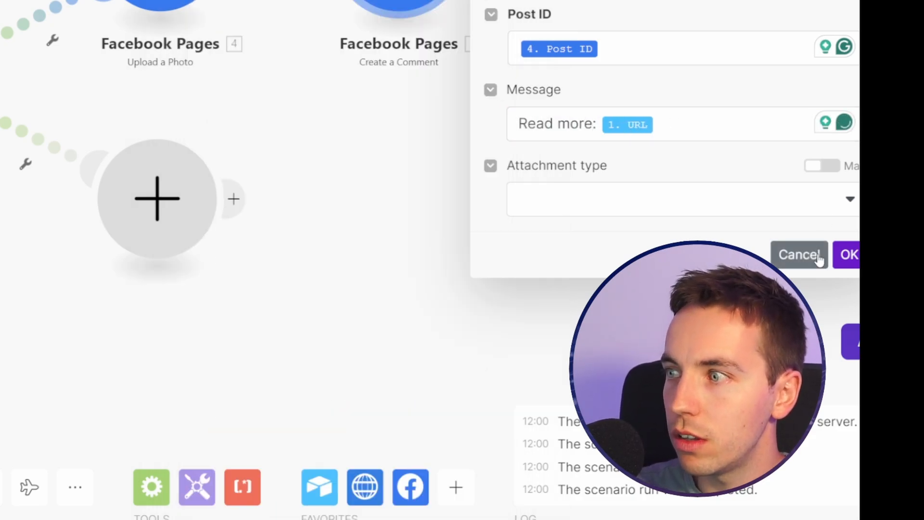
Step: Save the settings of the Facebook Create a Comment module
left_click(848, 255)
right_click(641, 143)
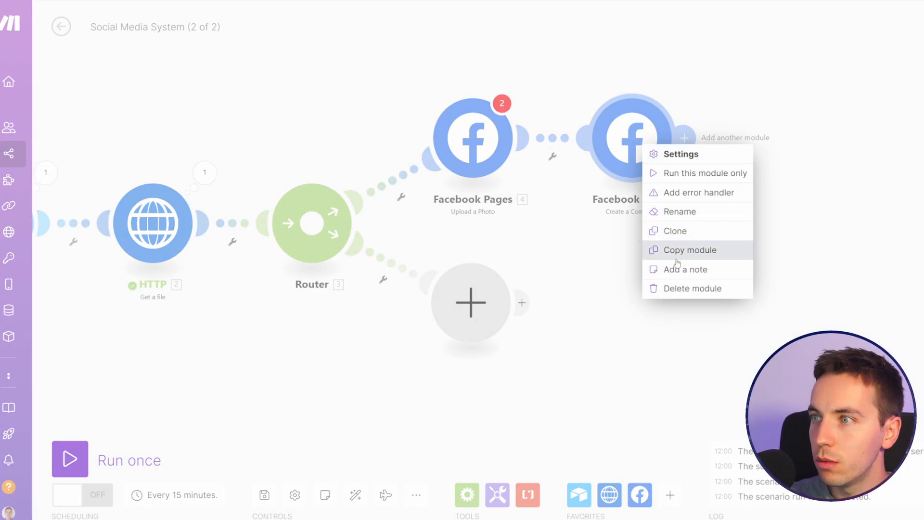
left_click(677, 288)
left_click_drag(615, 224, 753, 203)
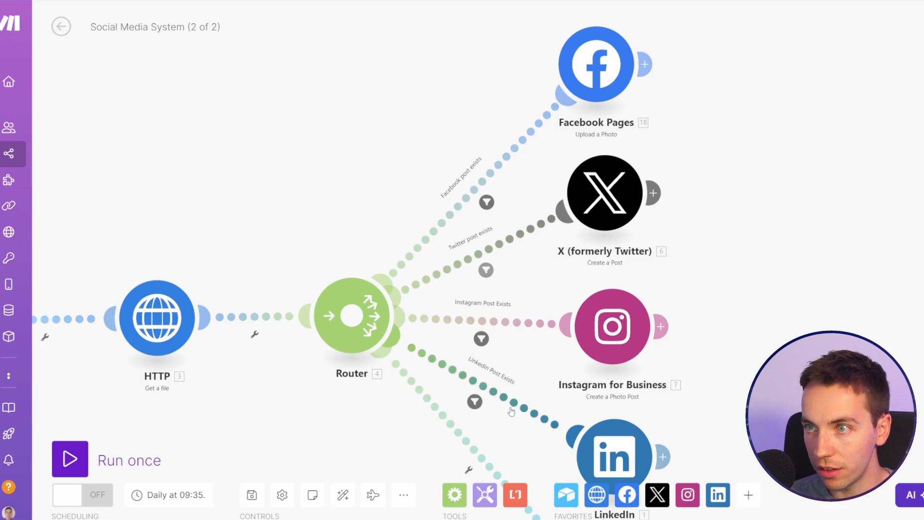
Step: Examine the "Facebook post exists" filter condition in Social Media System (2 of 2) and close it without changes
left_click(483, 203)
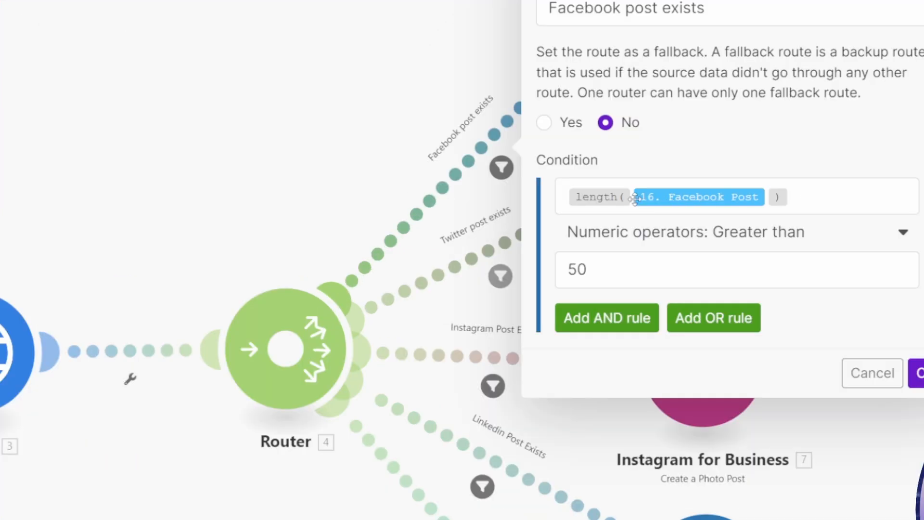
mouse_move(548, 221)
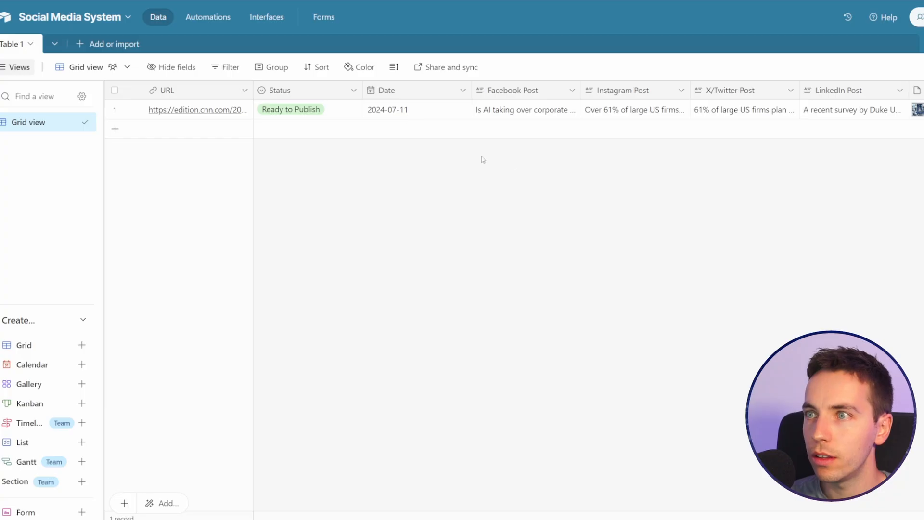
left_click(537, 119)
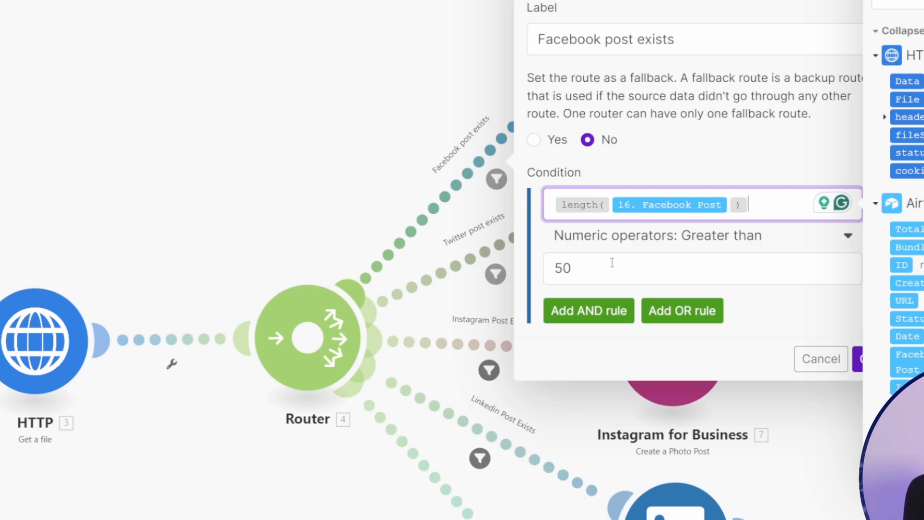
left_click(821, 359)
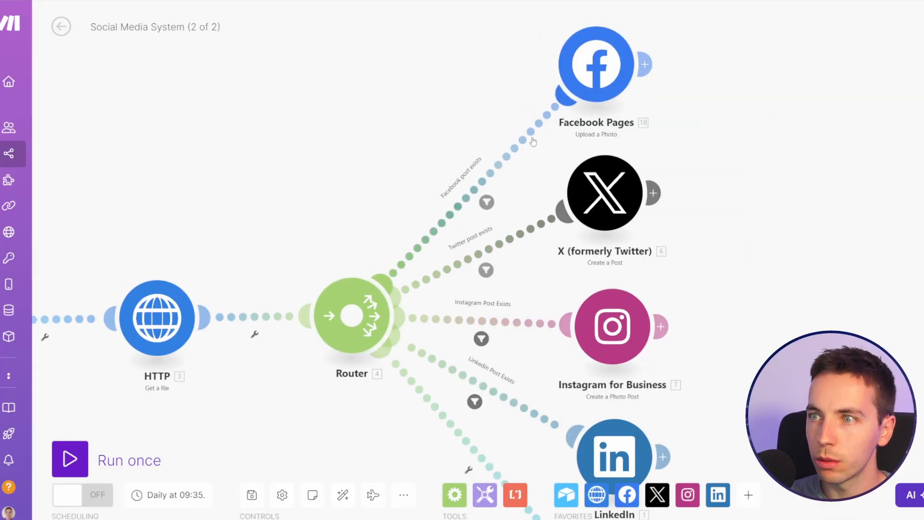
Step: Switch to the Airtable Social Media System base and clear the Facebook Post cell of the Ready to Publish record
left_click(532, 141)
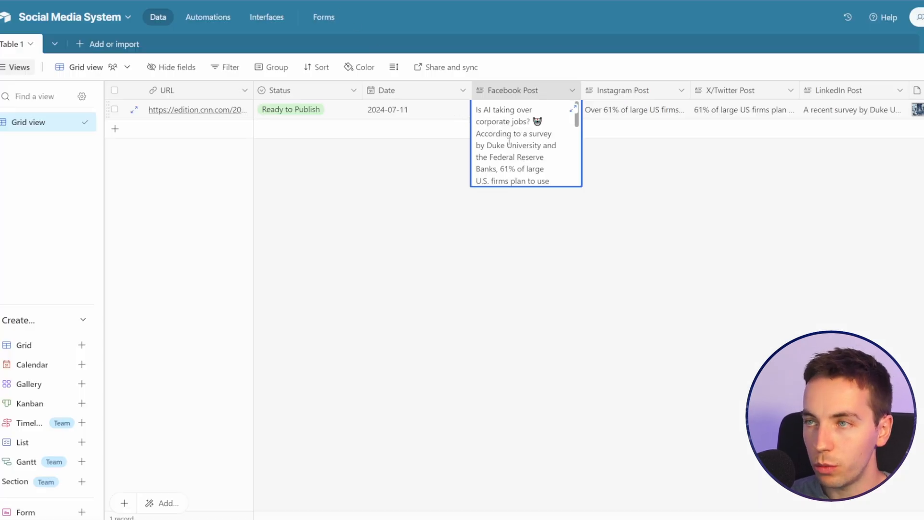
key("ctrl+a")
key("BackSpace")
left_click(550, 198)
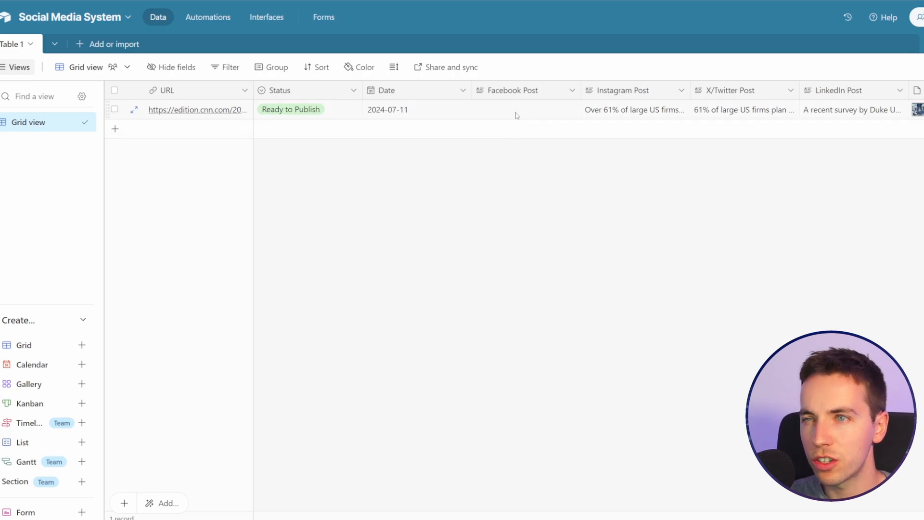
Step: Expand the CNN article's record and review its status, date and post fields
left_click(134, 109)
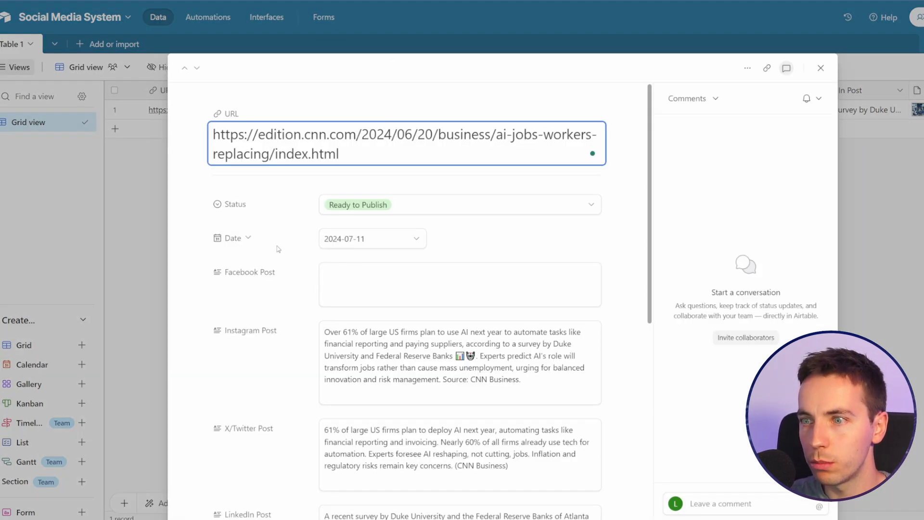
scroll(273, 252, "down", 4)
scroll(378, 206, "up", 2)
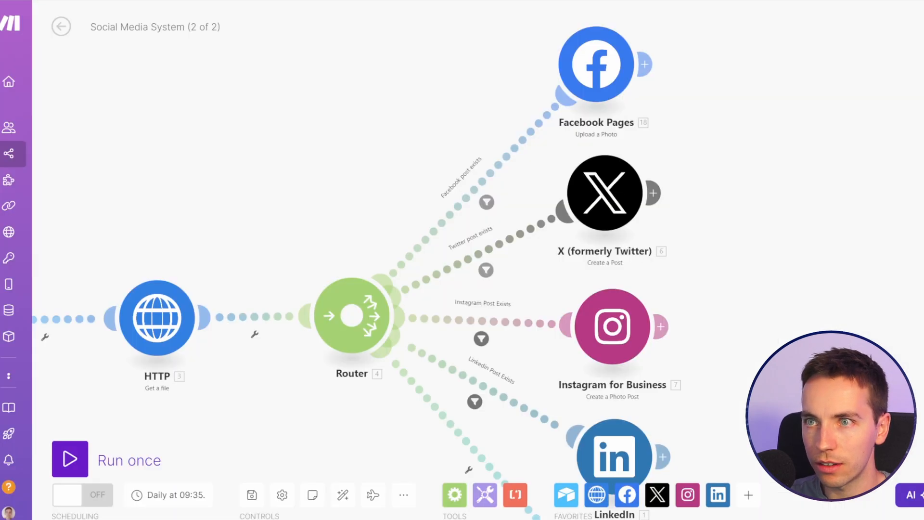
Step: Check the Status setting in the Airtable Update a Record module and compare it with the record's available Status options
left_click(575, 318)
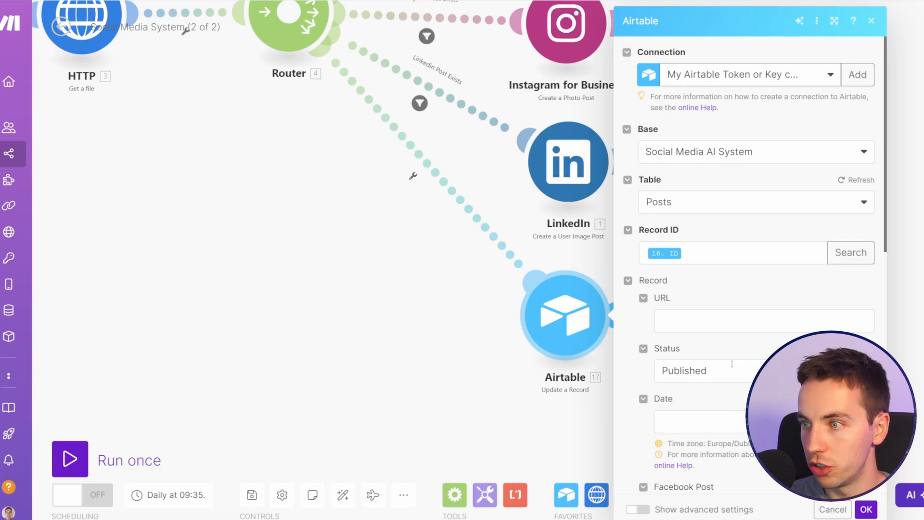
scroll(732, 364, "down", 1)
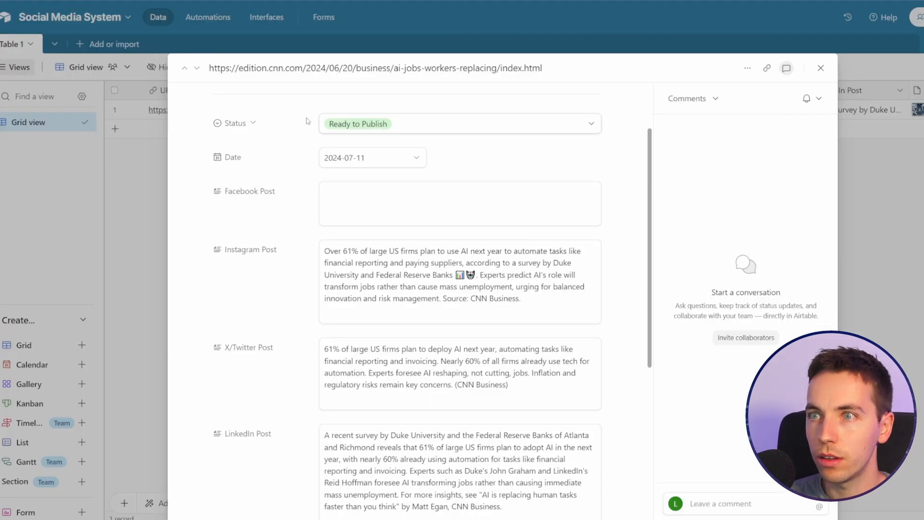
left_click(389, 126)
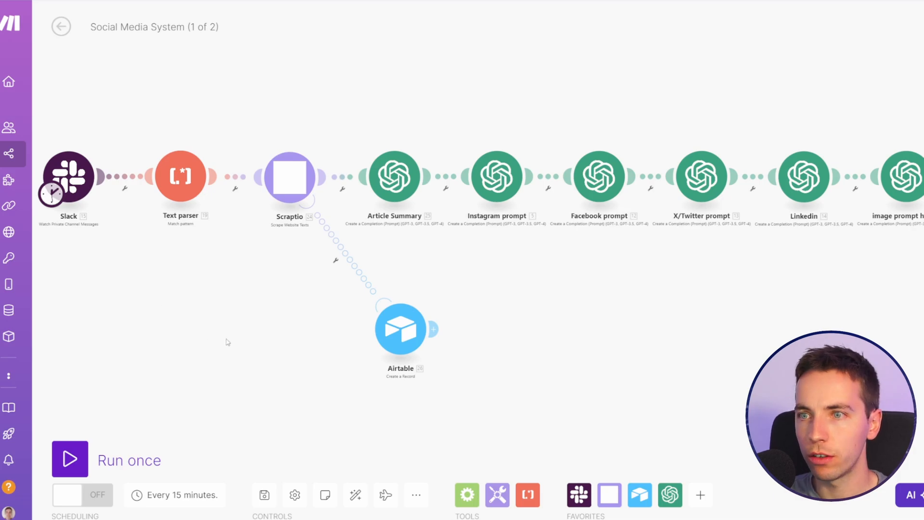
Step: In Social Media System (1 of 2), look up the Add error handler option for the Article Summary module and dismiss it
left_click_drag(228, 342, 274, 333)
right_click(399, 184)
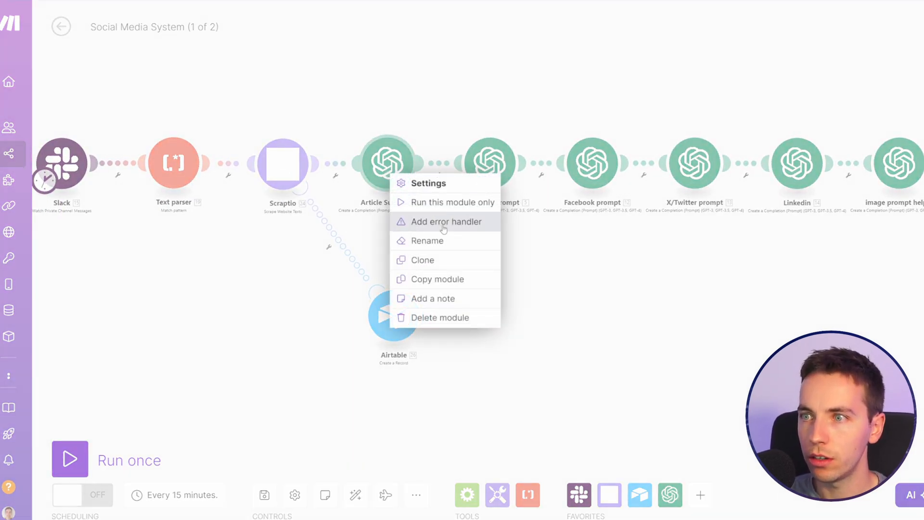
left_click(273, 279)
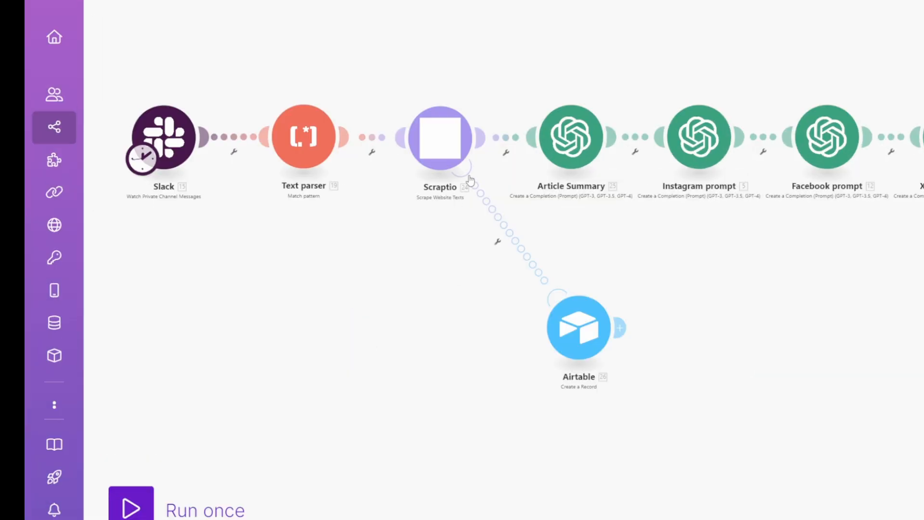
left_click(487, 519)
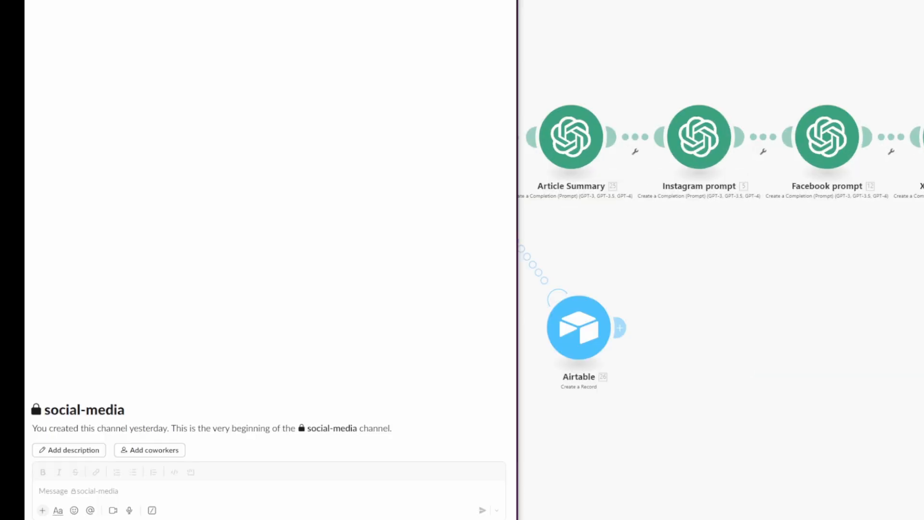
left_click(280, 492)
type("https://w")
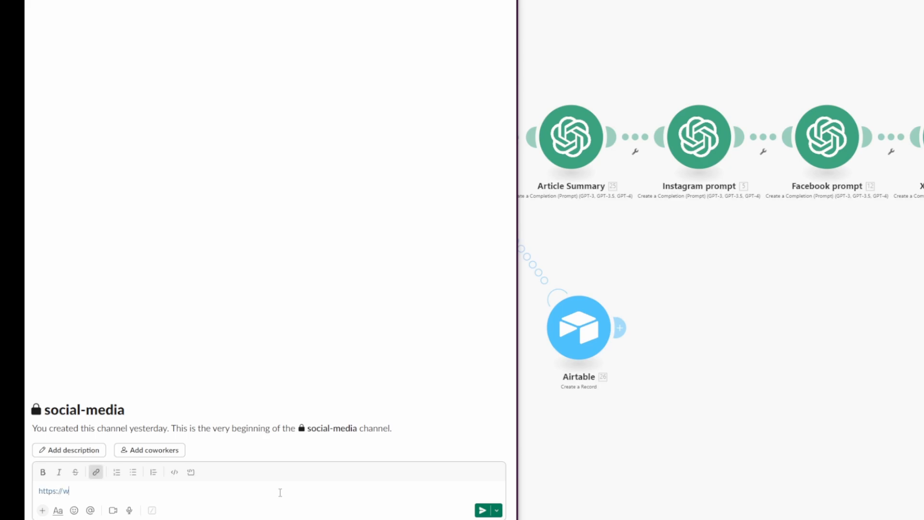
type("ww.fdskljfklsadjfkljsaflkdjthisdoes")
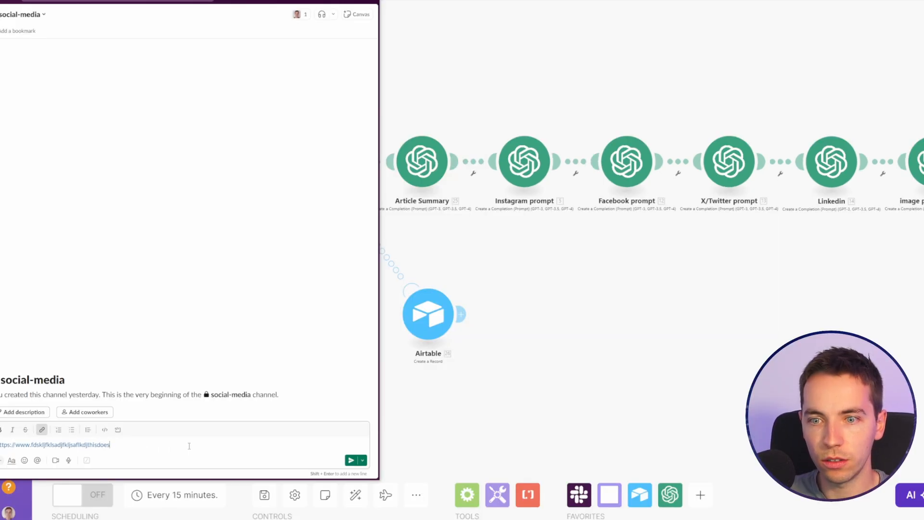
type("noteixst.com")
key("Return")
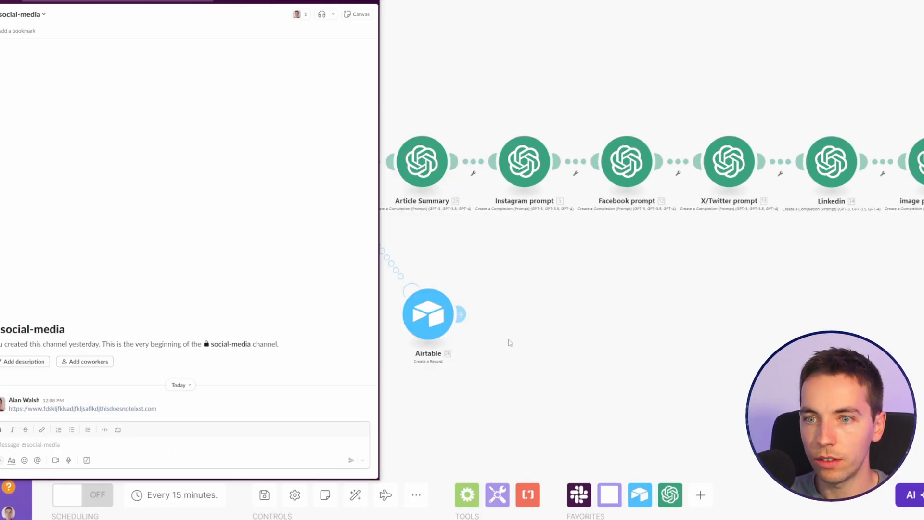
Step: Run the Social Media System (1 of 2) scenario once and inspect the Scraptio module's operation details
left_click(510, 343)
left_click(70, 458)
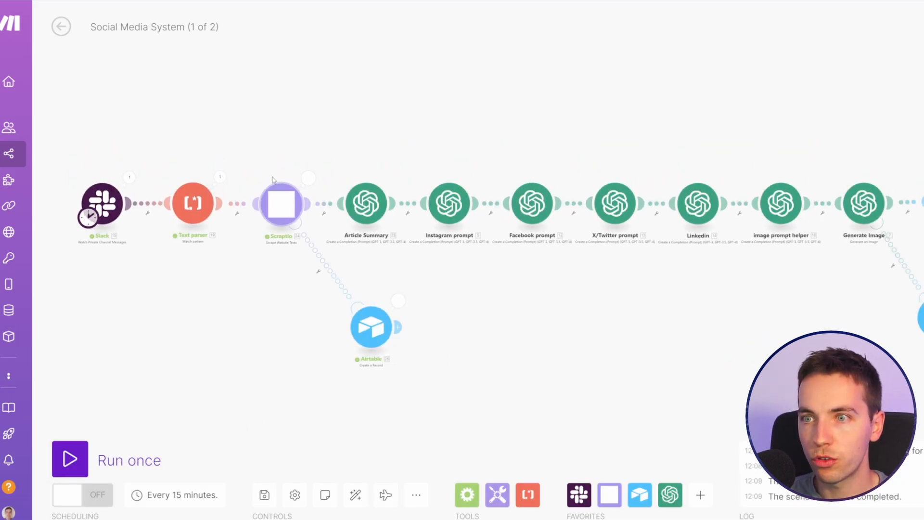
scroll(298, 309, "up", 2)
left_click(315, 128)
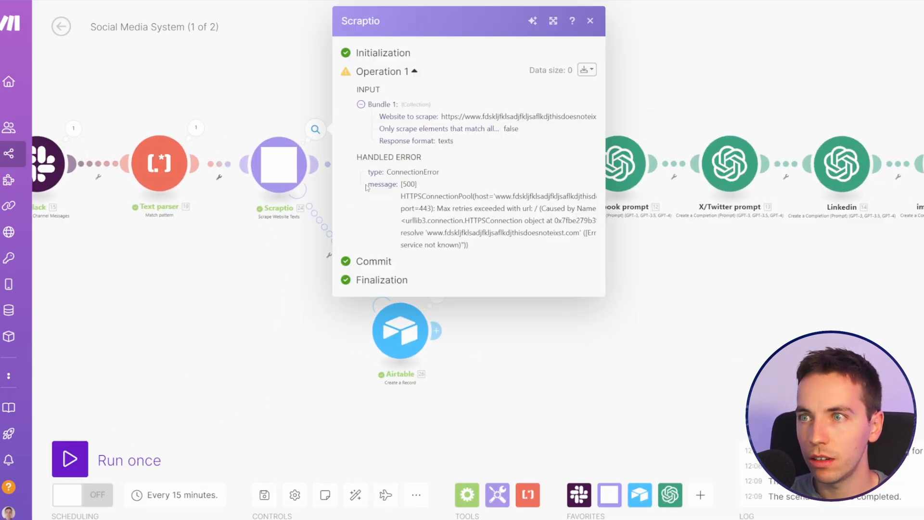
left_click(346, 304)
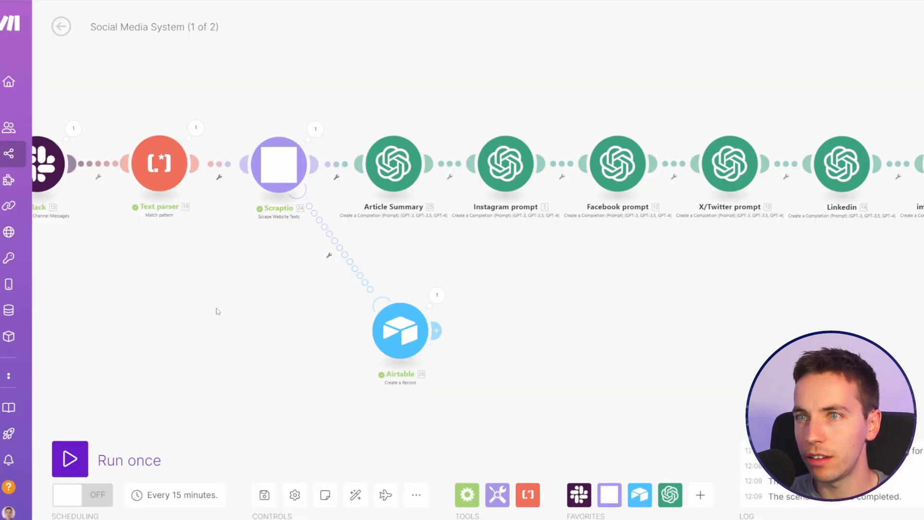
Step: Review the URL, Status, post and Image mappings in the Airtable Create a Record module that handles Generate Image errors
left_click_drag(218, 312, 254, 313)
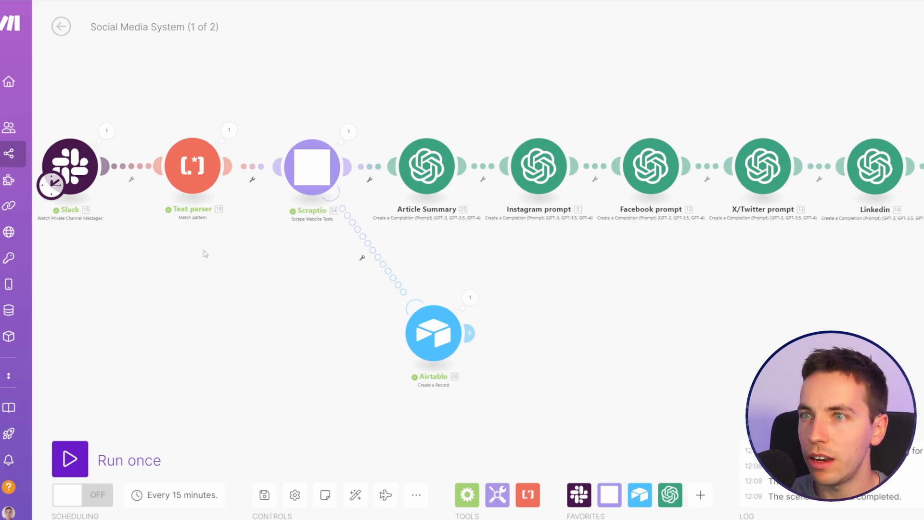
left_click_drag(562, 278, 377, 282)
scroll(364, 275, "down", 2)
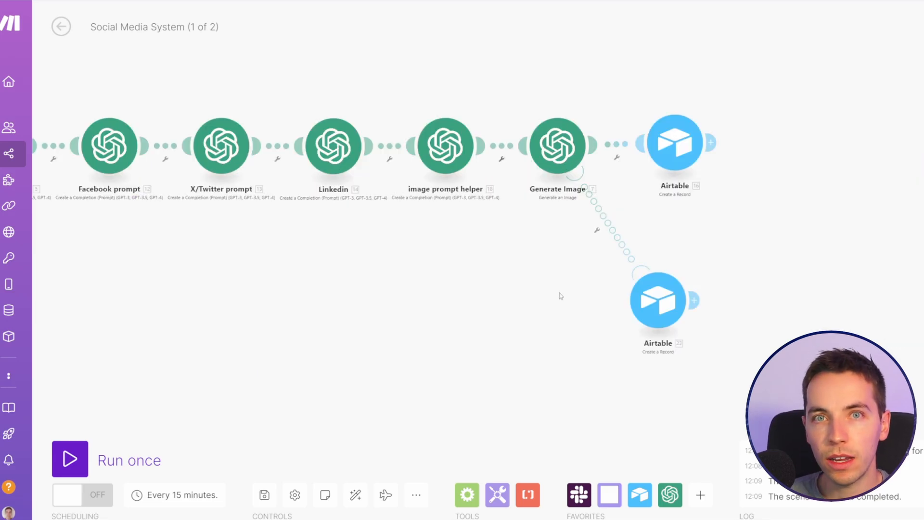
left_click_drag(580, 253, 520, 234)
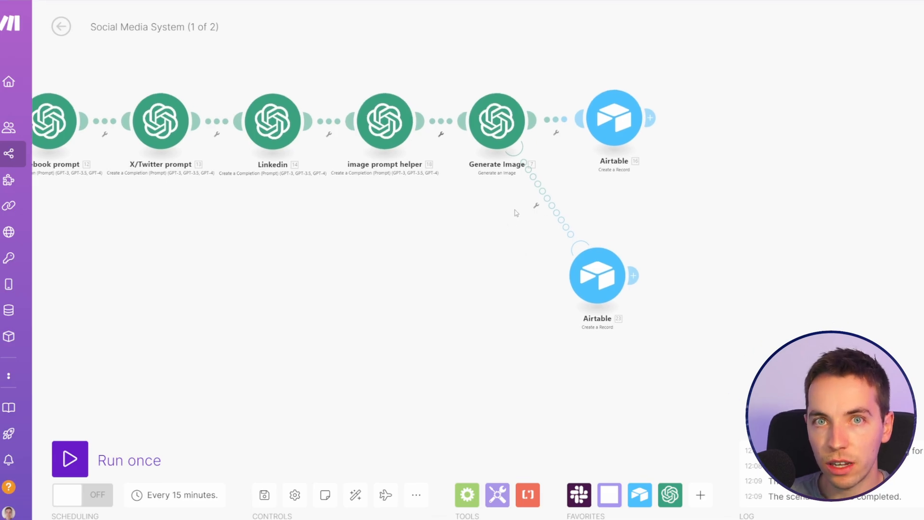
left_click(600, 279)
scroll(719, 302, "down", 1)
left_click(719, 279)
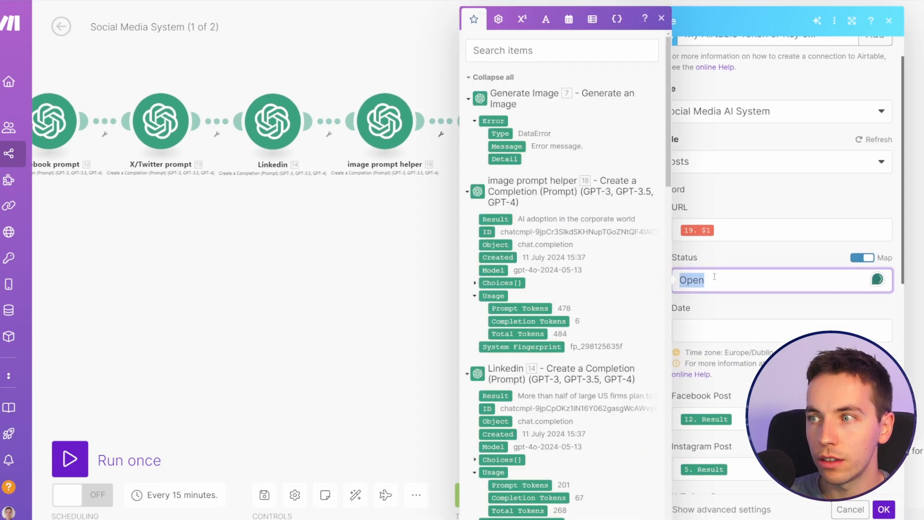
left_click(744, 262)
scroll(749, 241, "down", 4)
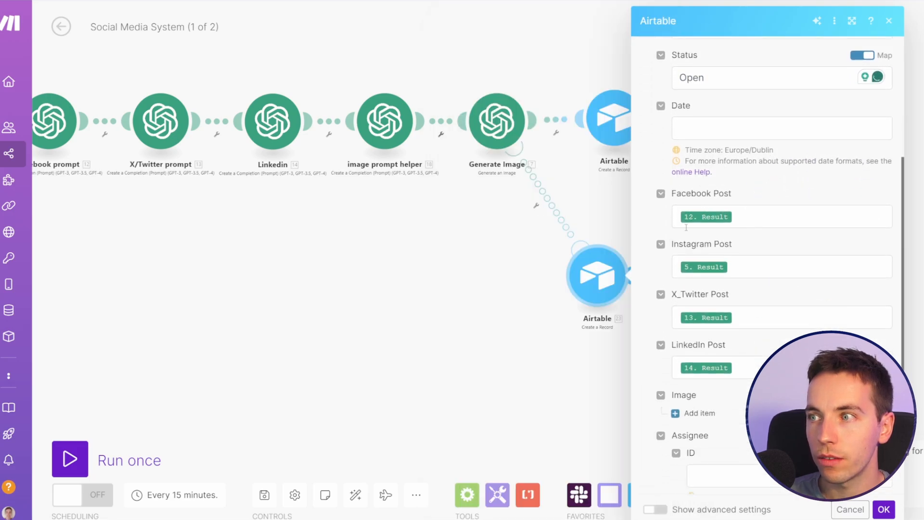
scroll(710, 242, "down", 2)
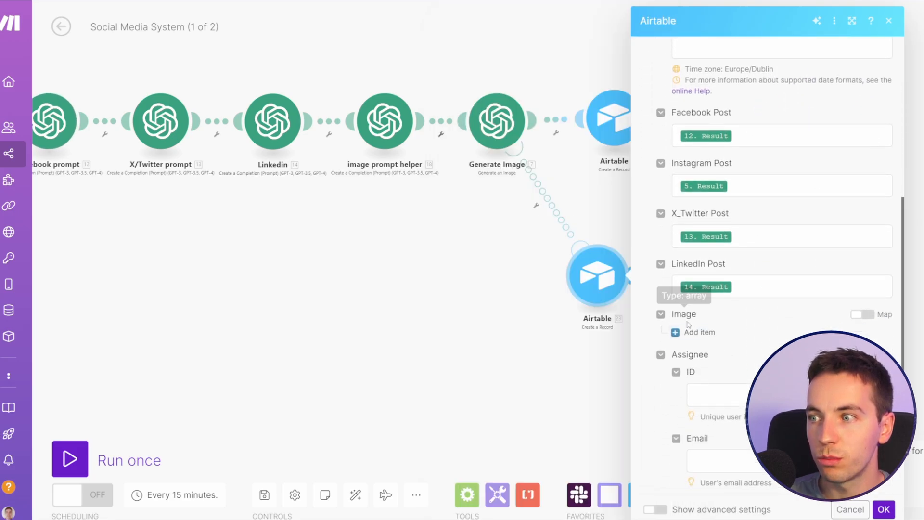
left_click(473, 238)
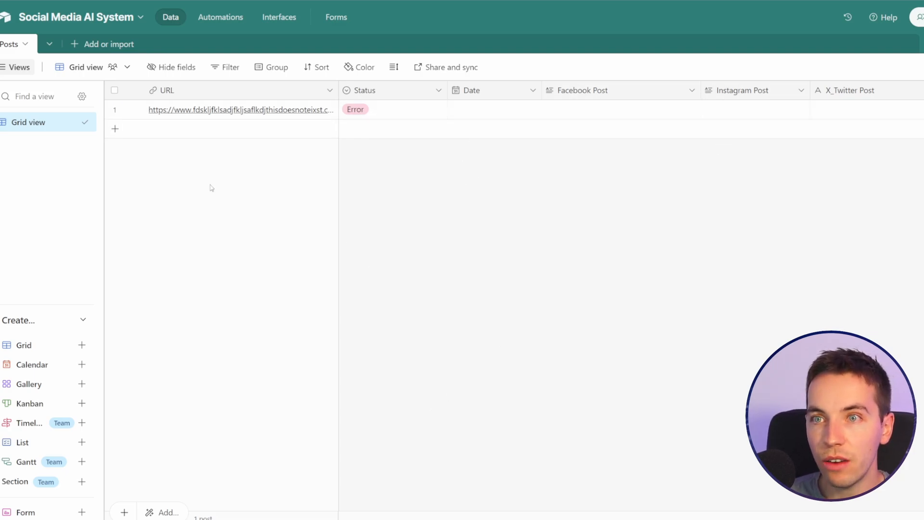
Step: Expand the test link's record in the Airtable Posts table, review its fields and close it
left_click(134, 110)
scroll(445, 223, "down", 2)
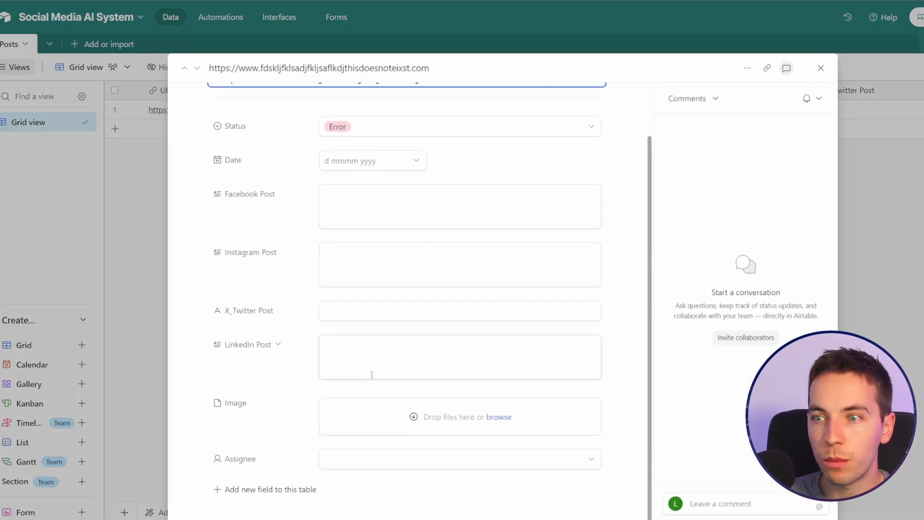
left_click(821, 69)
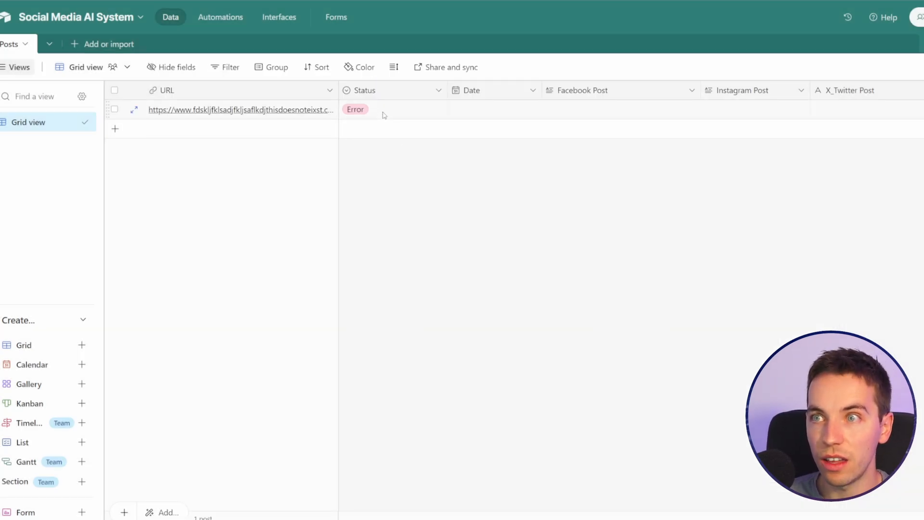